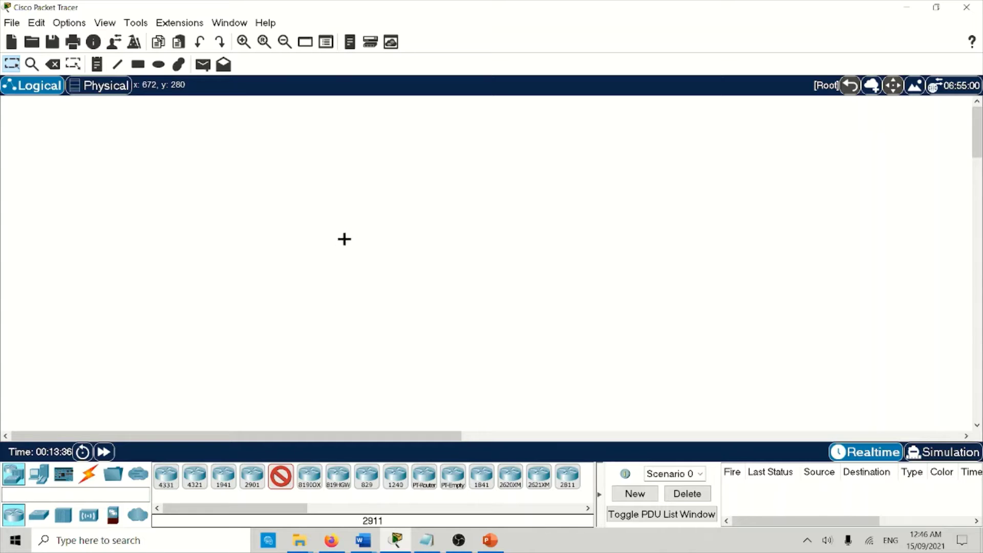
Place two 2911 routers side by side with a PT-Cloud above and between them, moving the left router slightly down.
left_click(280, 479)
left_click(578, 237)
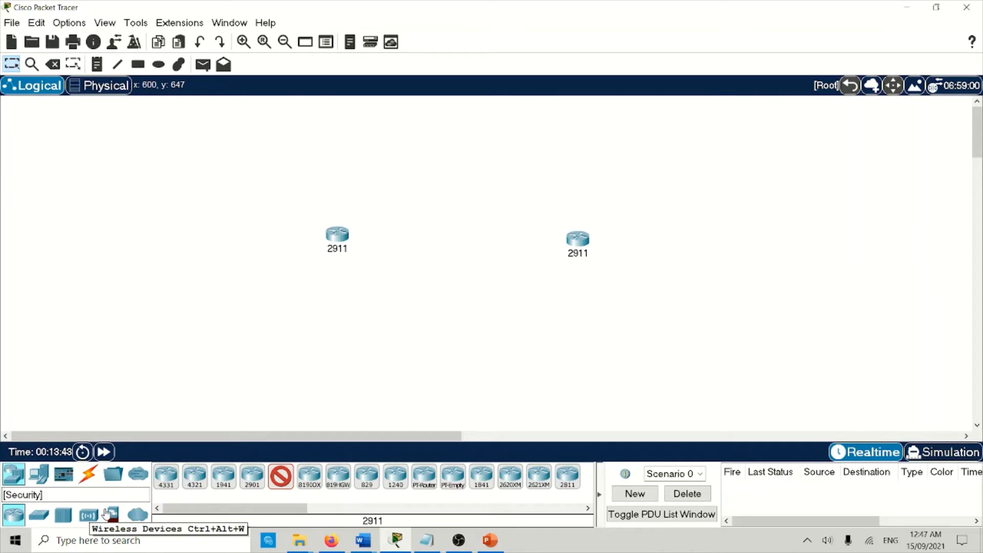
left_click(137, 515)
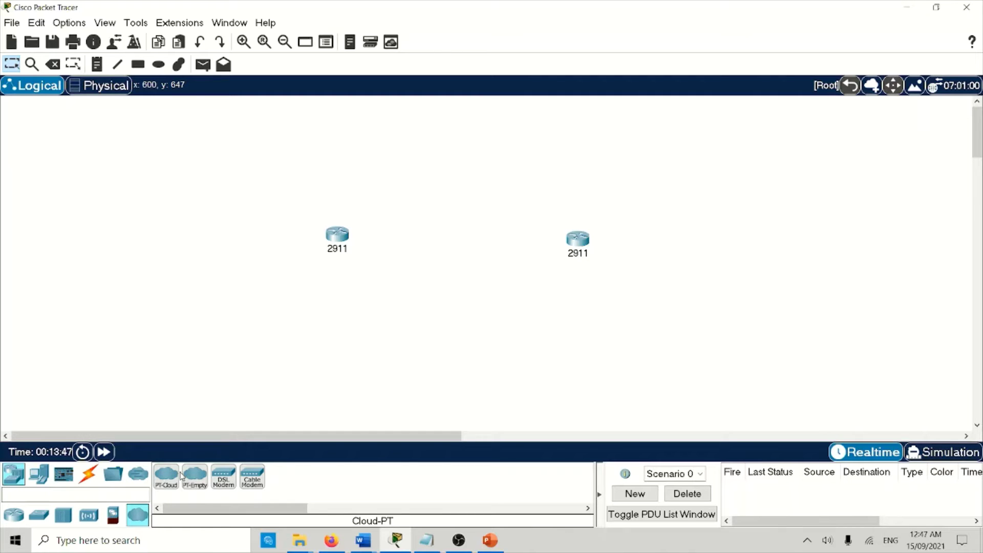
left_click(161, 477)
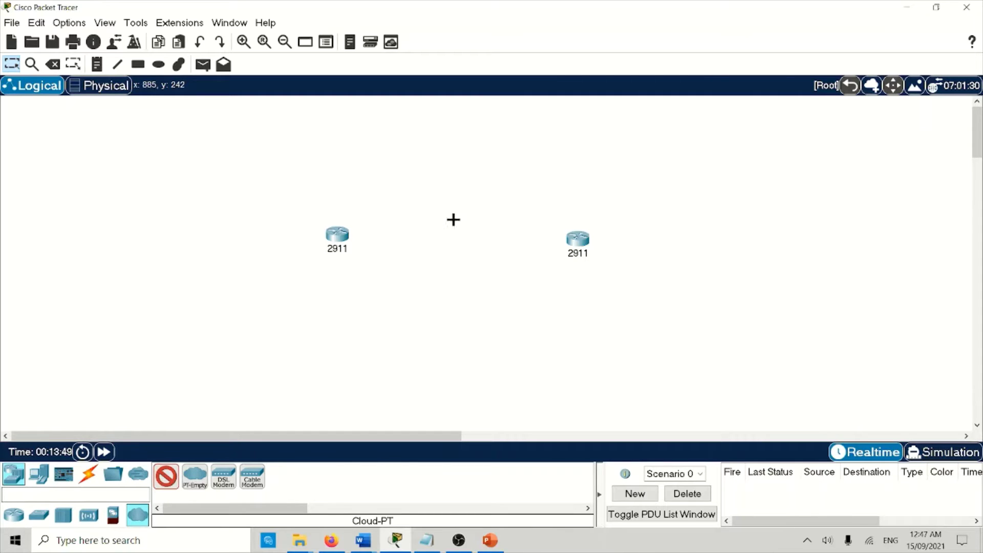
left_click(446, 168)
left_click_drag(350, 246, 342, 257)
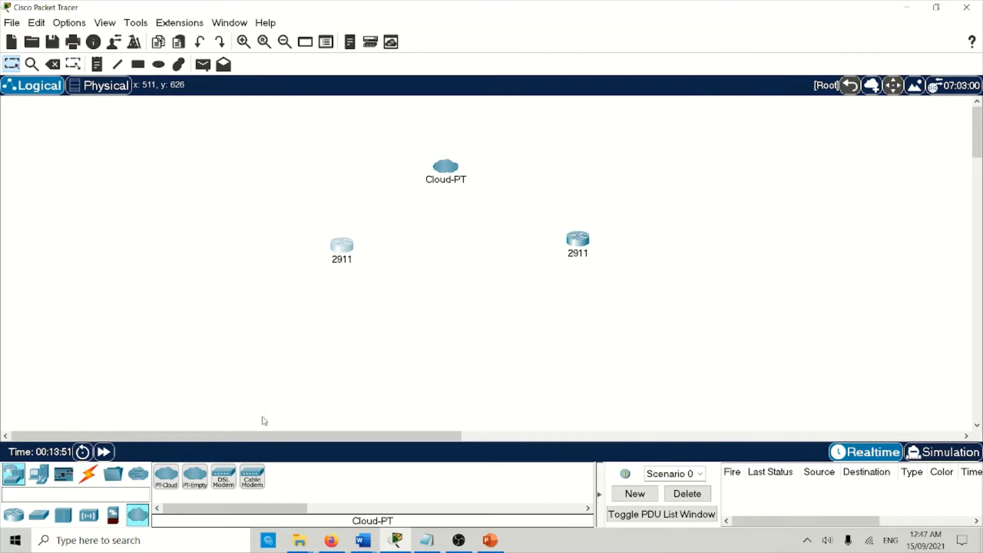
Add a DSL modem between the cloud and the right 2911 router, and move that router outward and slightly down.
left_click(223, 476)
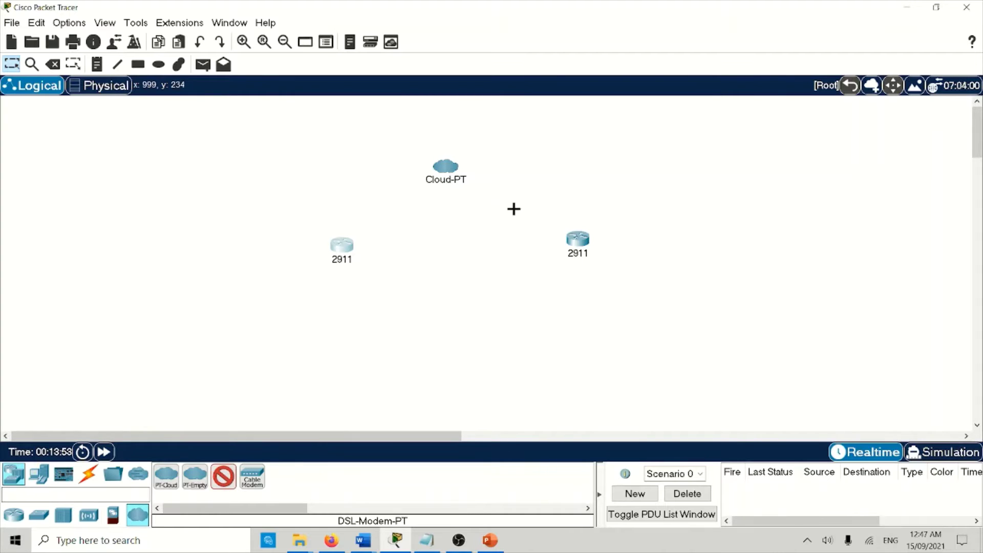
left_click(519, 193)
left_click_drag(564, 236, 598, 258)
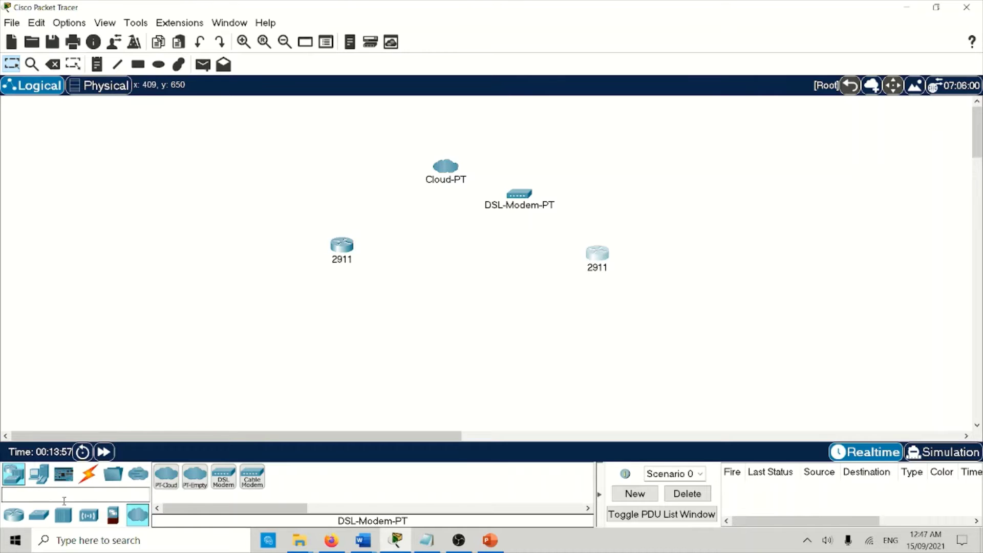
Place four PCs, two below each router, and a server above the leftmost PC.
left_click(38, 474)
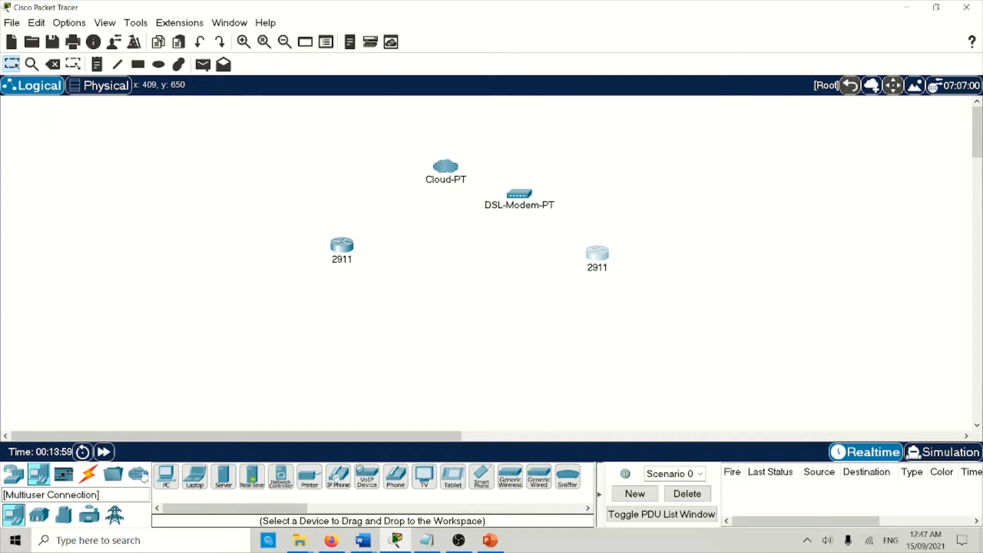
left_click(162, 477)
left_click(223, 359)
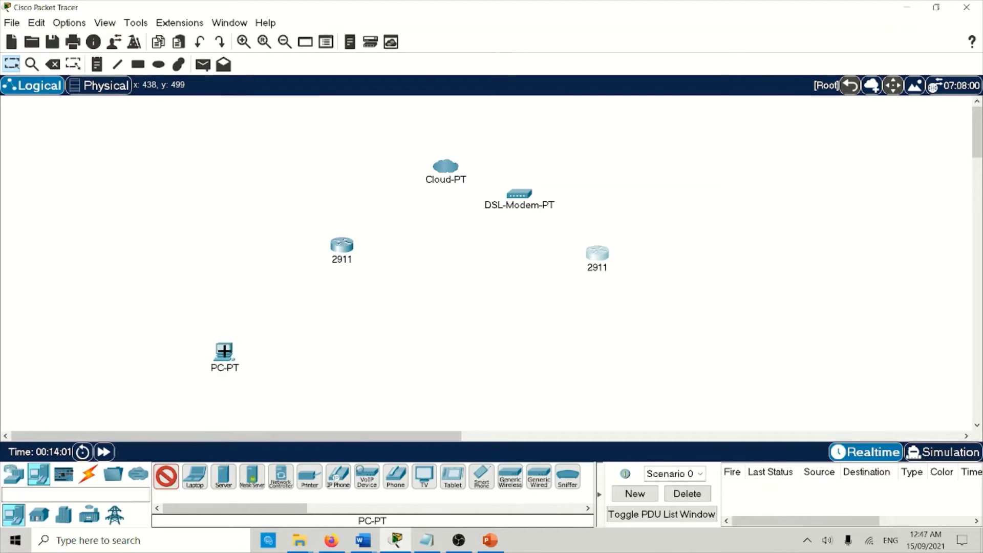
left_click(322, 354)
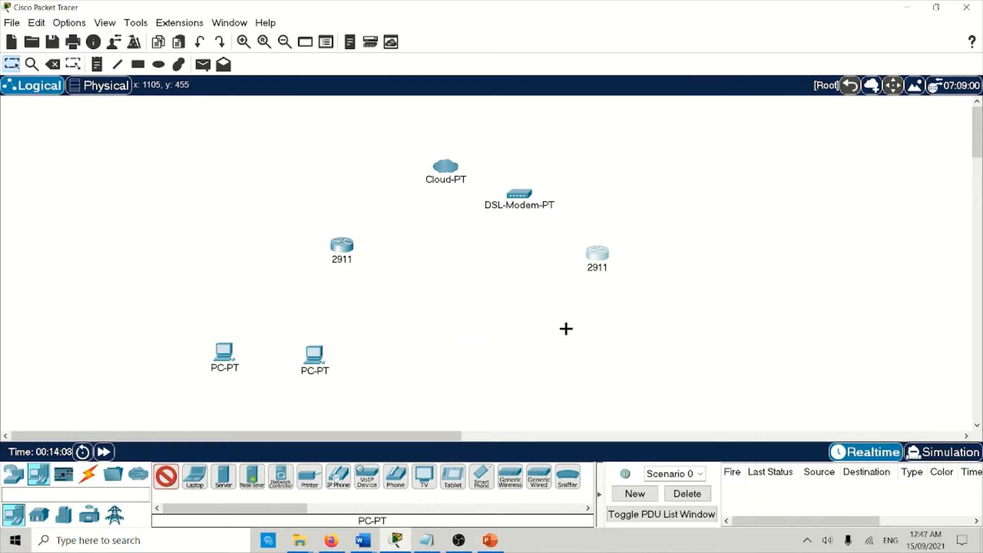
left_click(566, 329)
left_click(641, 328)
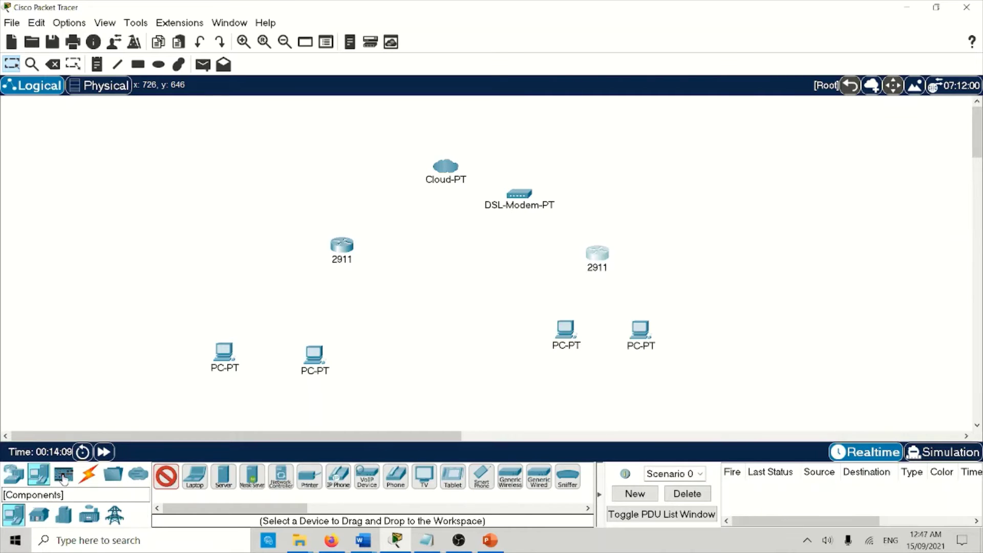
left_click(227, 481)
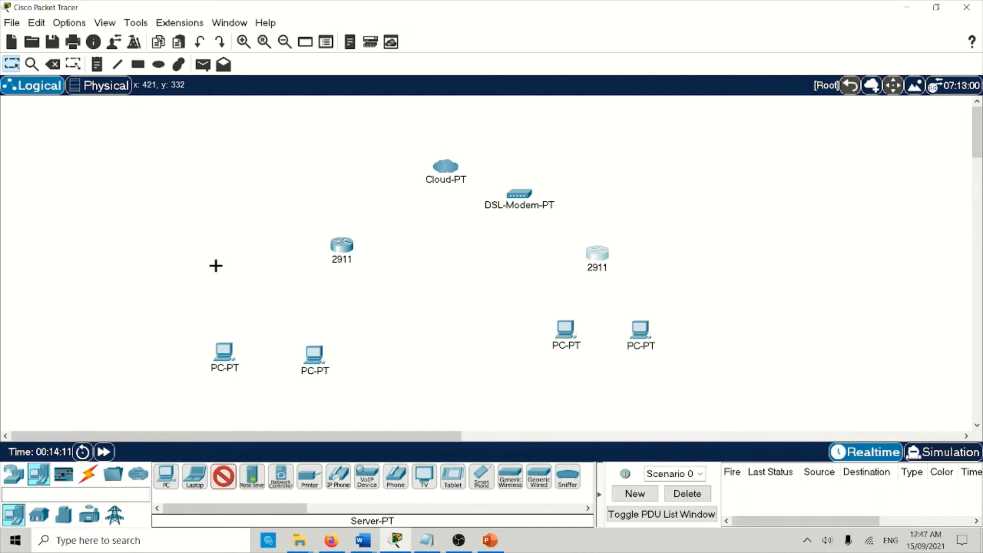
left_click(193, 285)
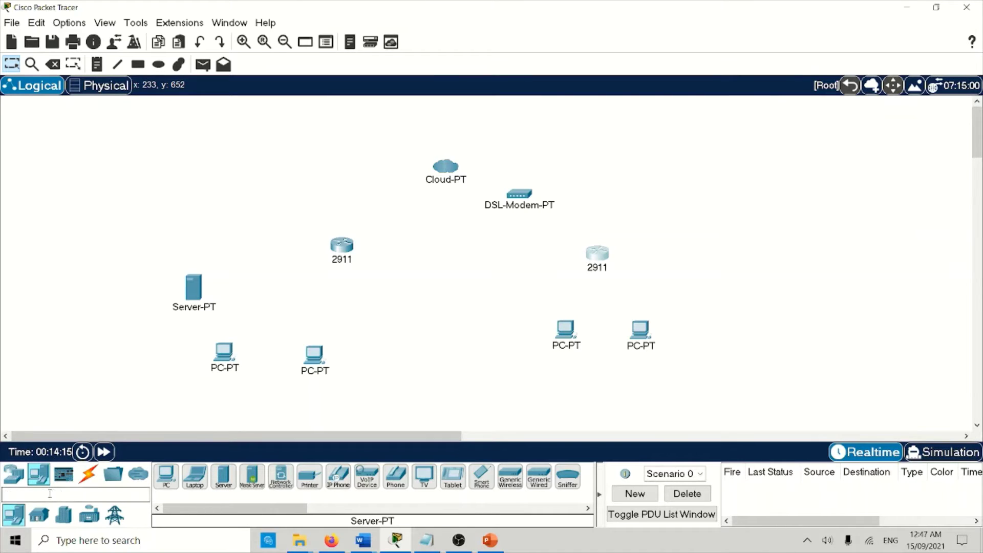
Place a 2960 switch below each 2911 router, and shift the cloud slightly left and the left router slightly up.
left_click(13, 478)
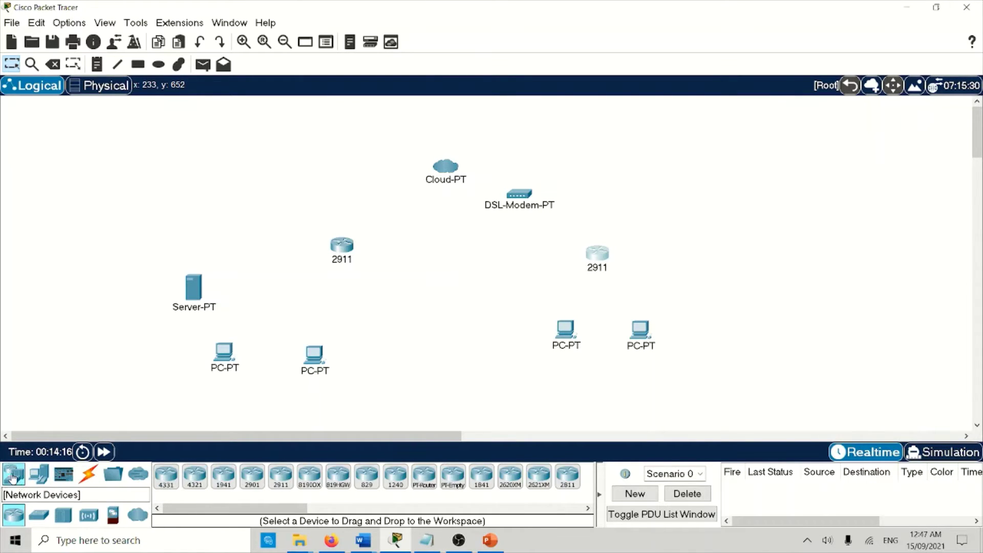
left_click(36, 515)
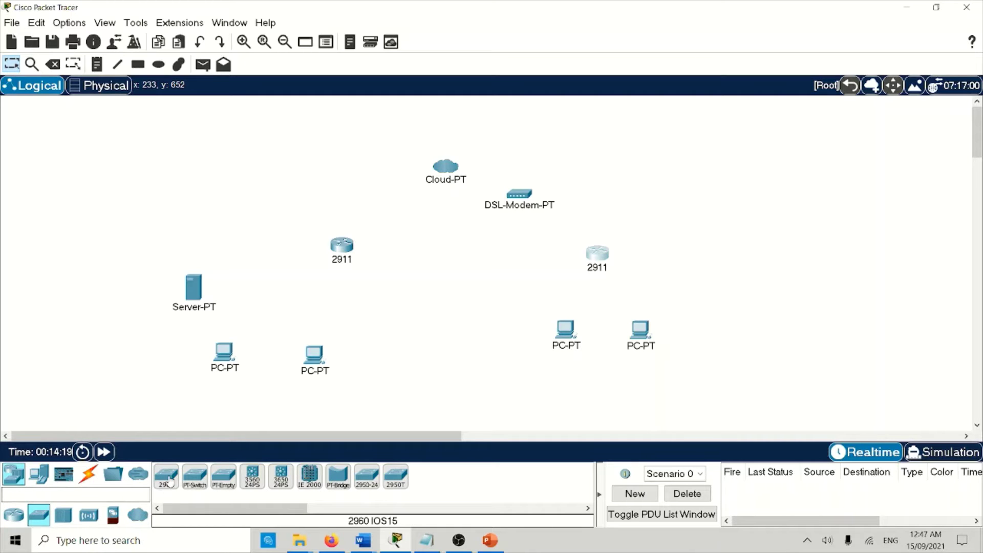
left_click(168, 480)
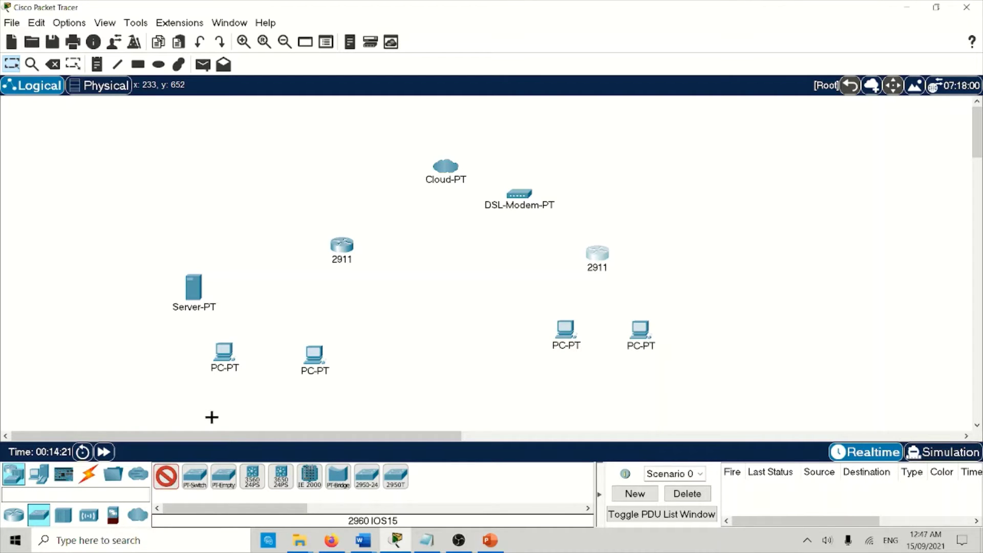
left_click(324, 291)
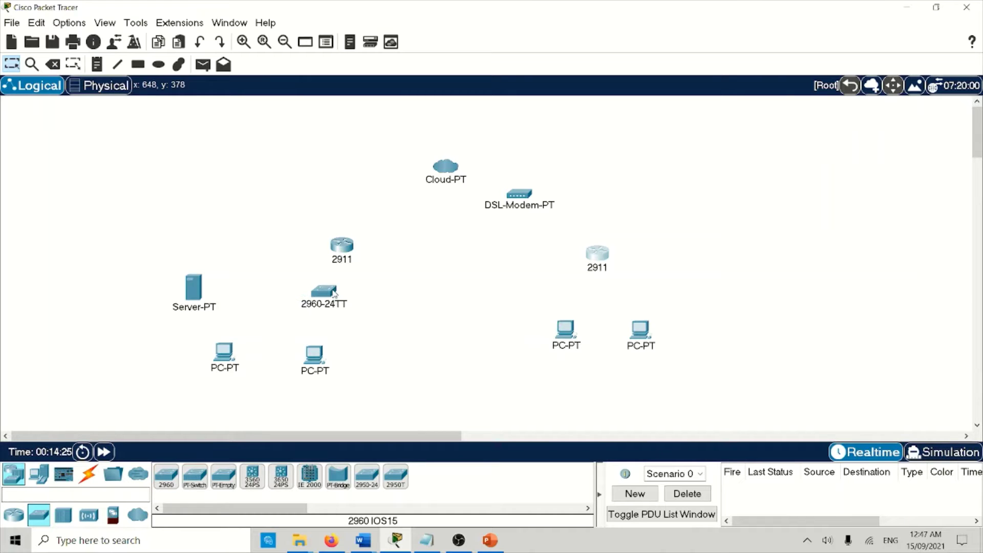
left_click(168, 479)
left_click(606, 290)
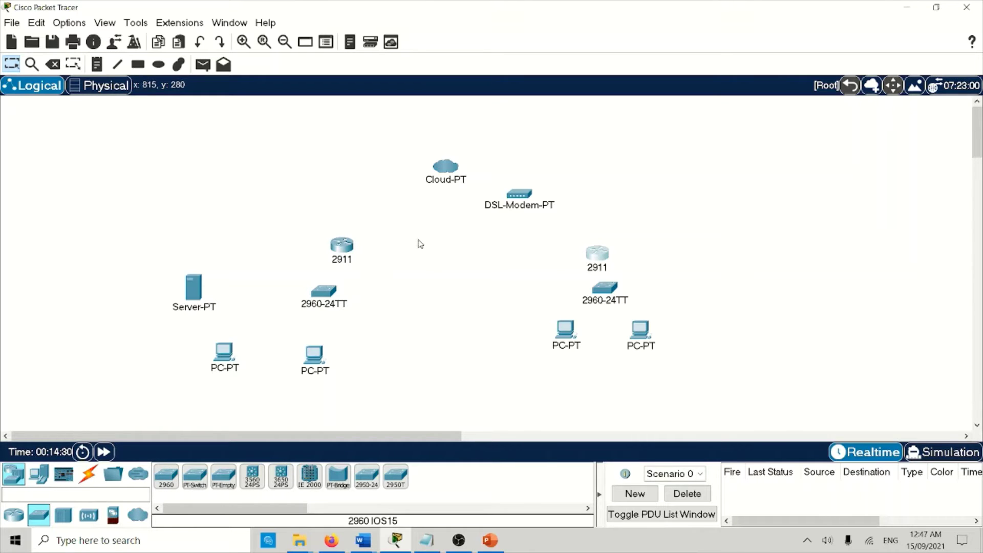
left_click_drag(451, 172, 432, 171)
left_click_drag(337, 256, 334, 241)
Power off the left 2911 router and install an HWIC-1GE-SFP module in its rightmost expansion slot.
left_click(337, 239)
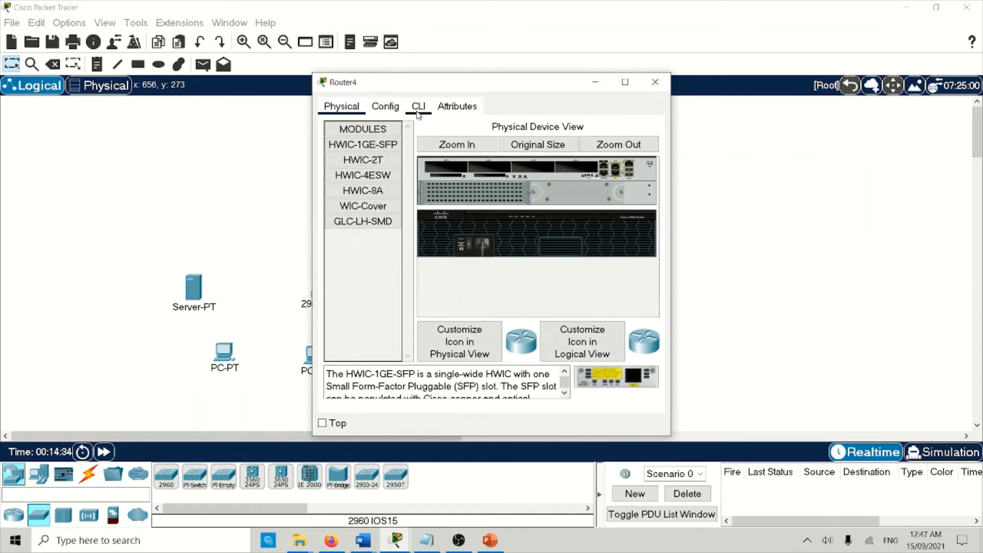
double_click(488, 85)
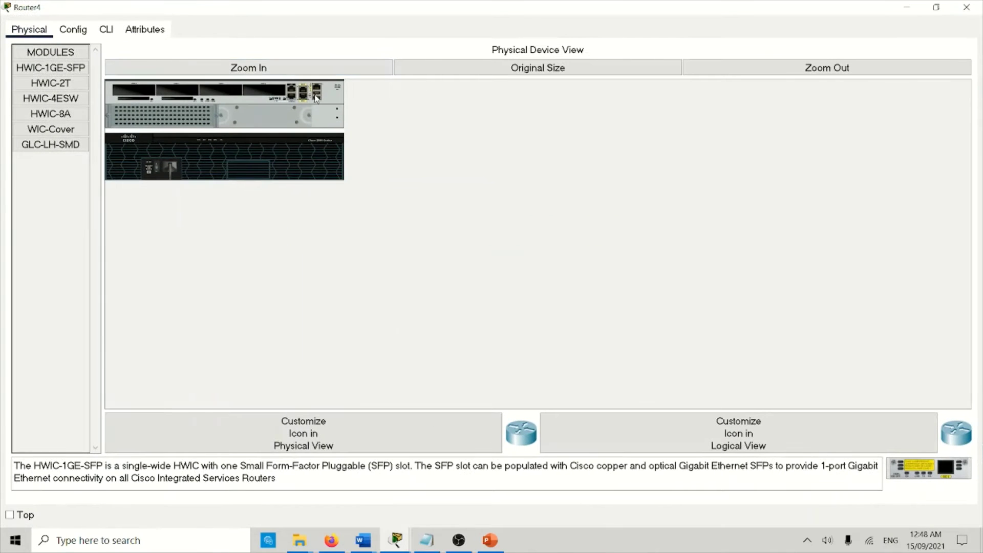
left_click(264, 69)
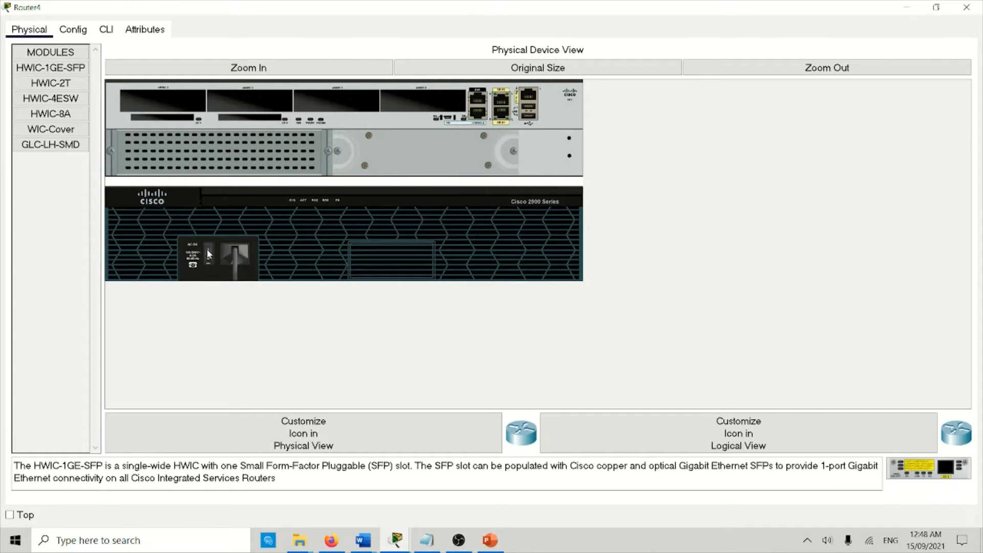
left_click(30, 69)
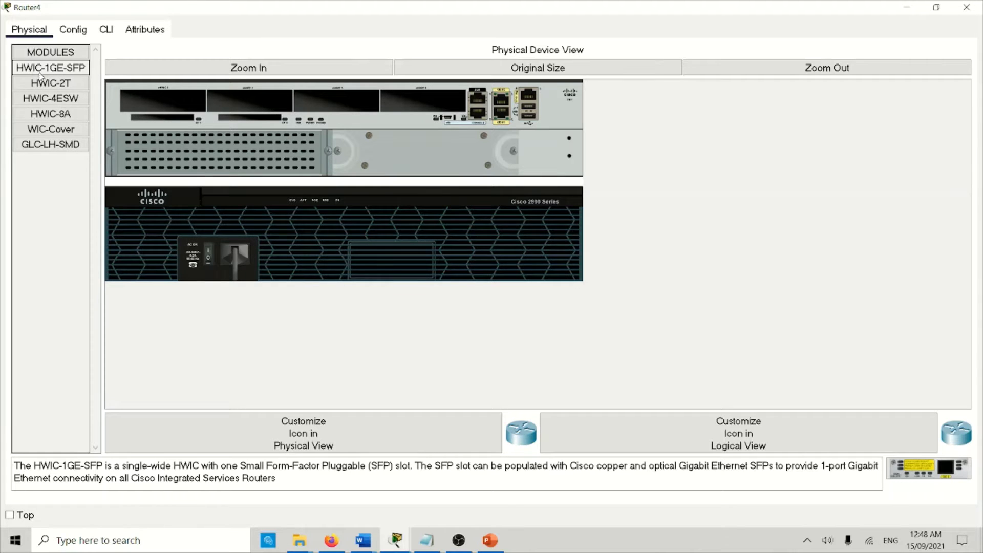
left_click_drag(42, 70, 424, 104)
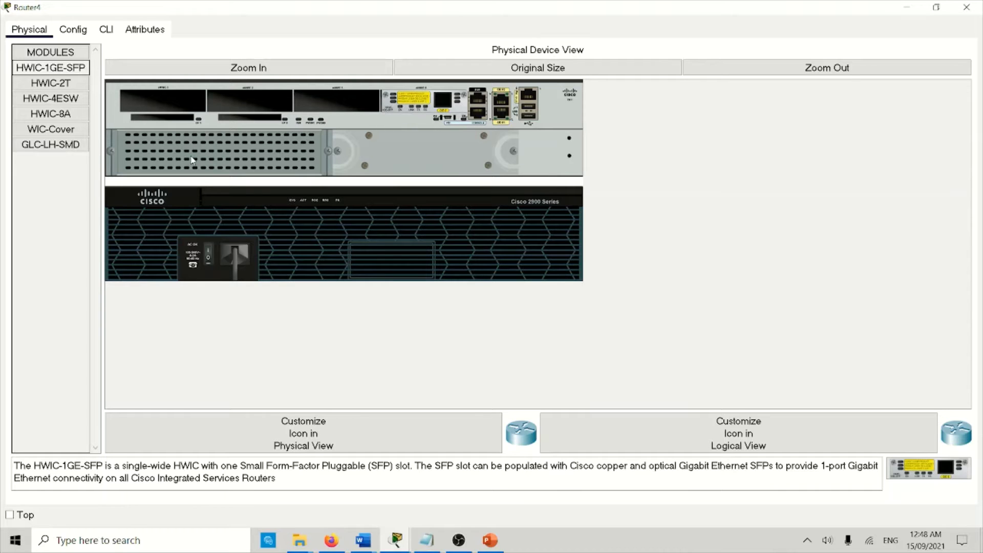
Fit a GLC-LH-SMD transceiver into the left router's HWIC-1GE-SFP module and power the router back on.
left_click_drag(52, 145, 323, 146)
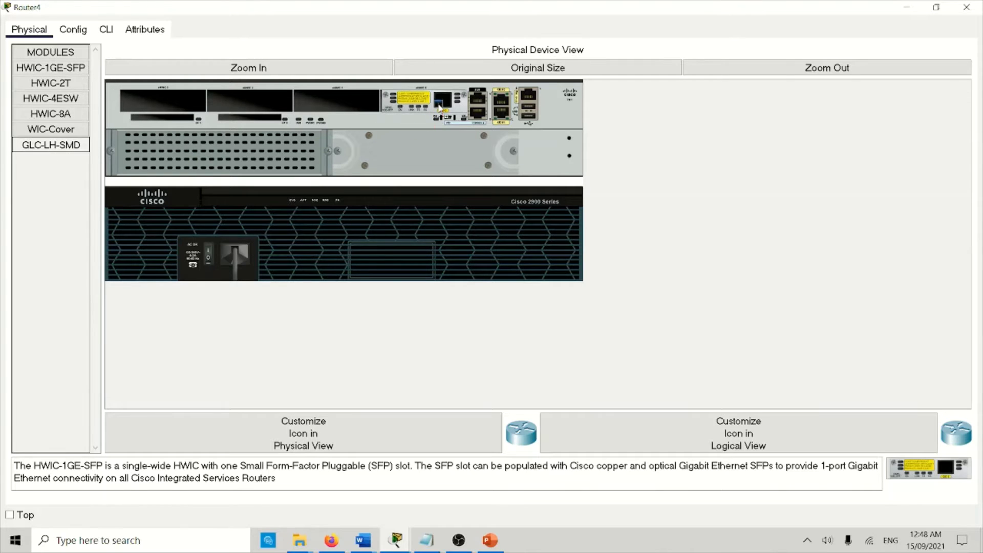
left_click_drag(441, 108, 444, 104)
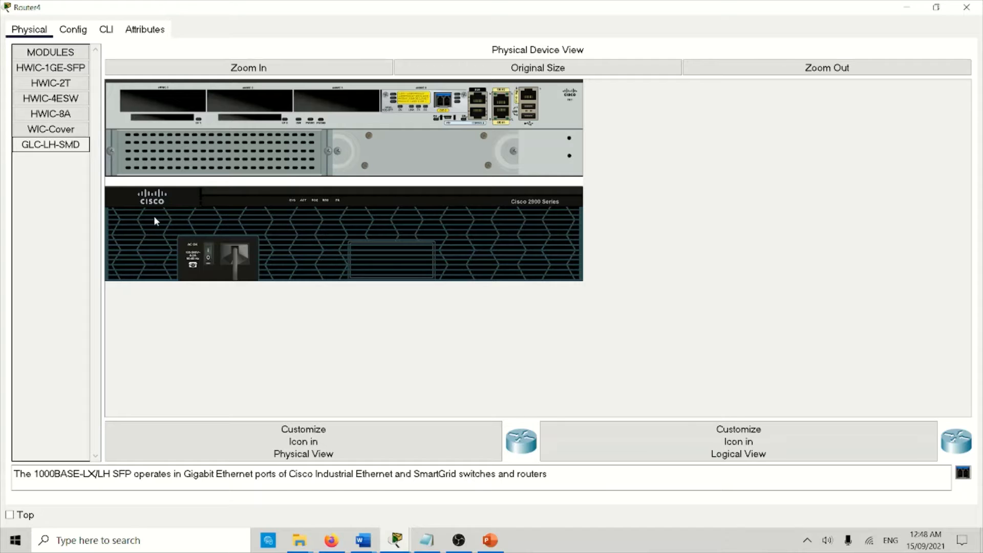
left_click(209, 255)
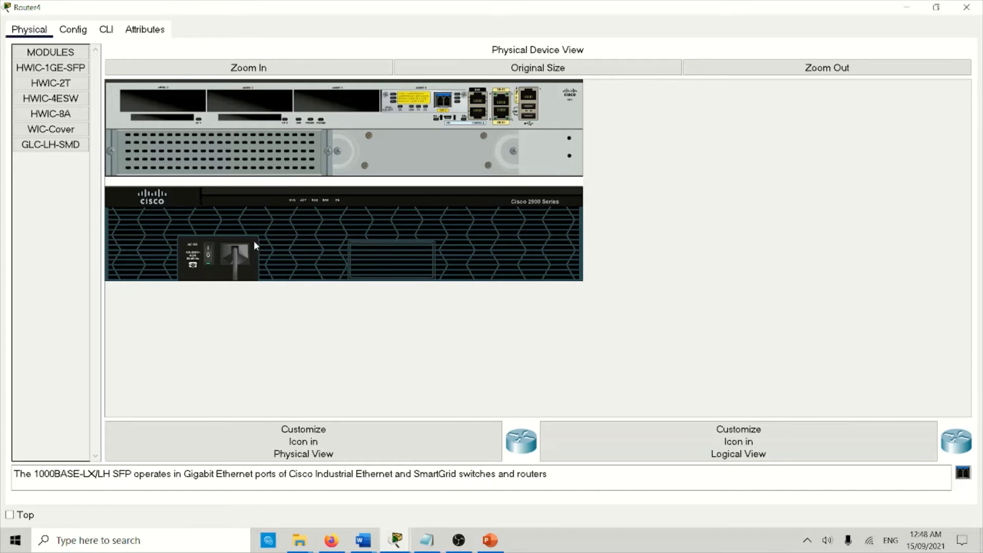
left_click(967, 7)
View the physical hardware of the right 2911 router.
left_click(600, 253)
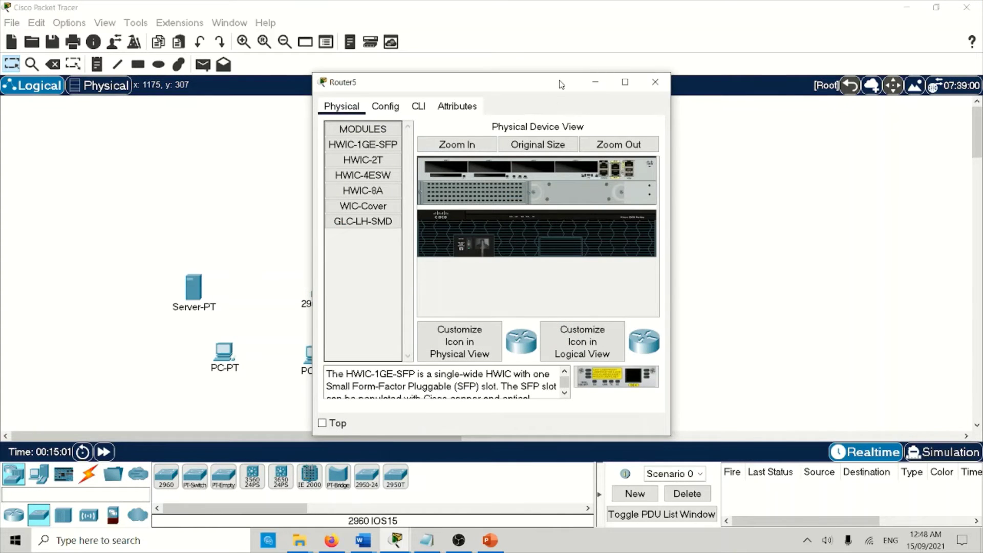
double_click(562, 85)
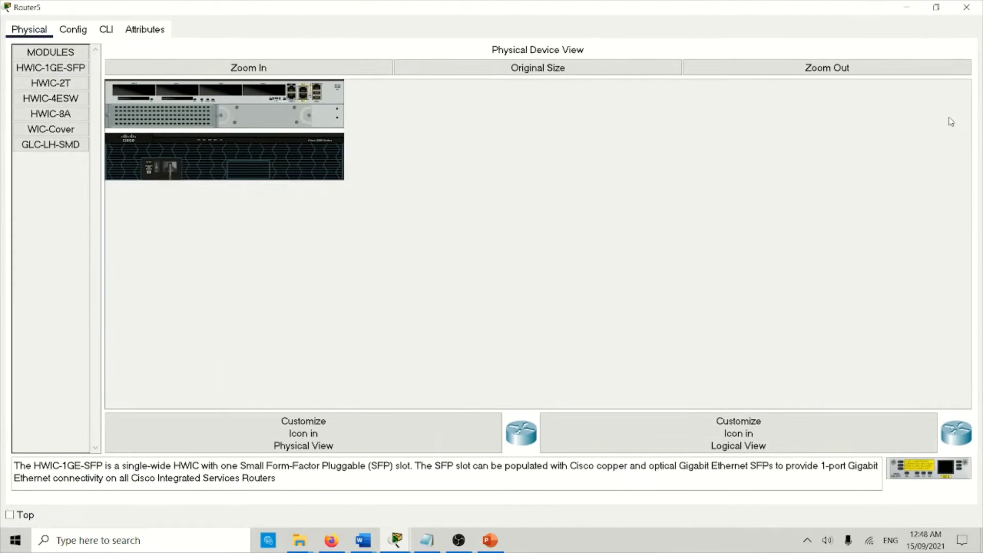
left_click(967, 7)
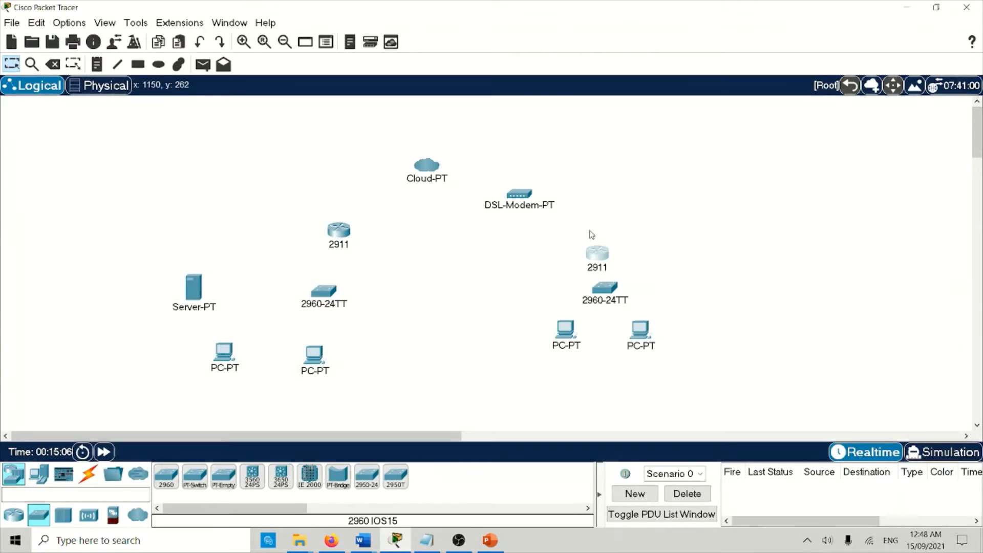
Connect the leftmost PC's FastEthernet0 to FastEthernet0/1 on the left 2960 switch with a copper straight-through cable.
left_click(85, 478)
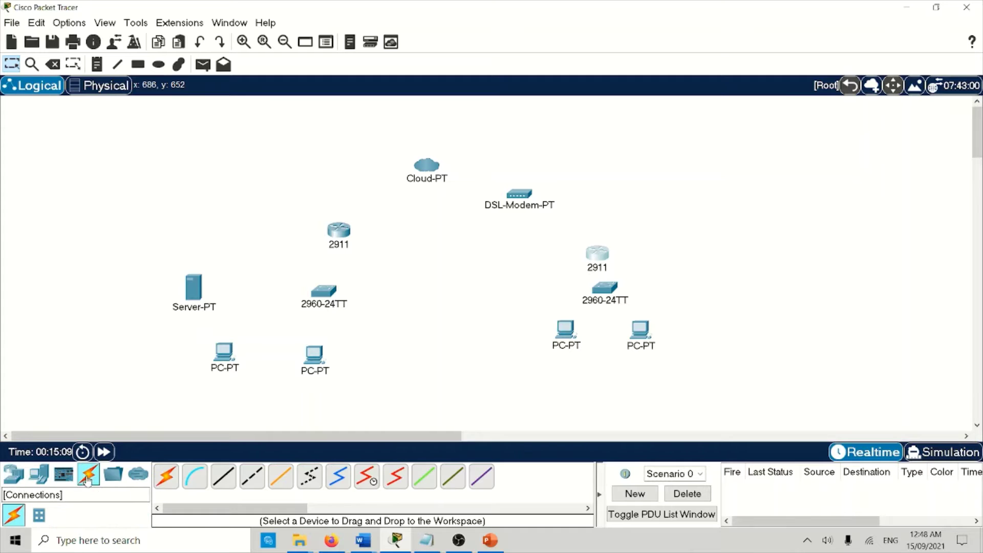
left_click(221, 479)
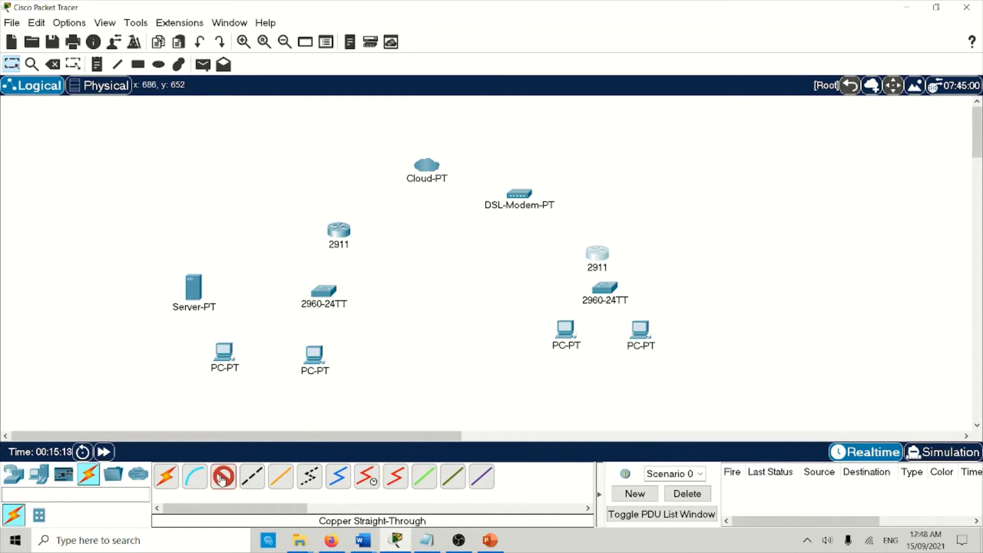
left_click(220, 480)
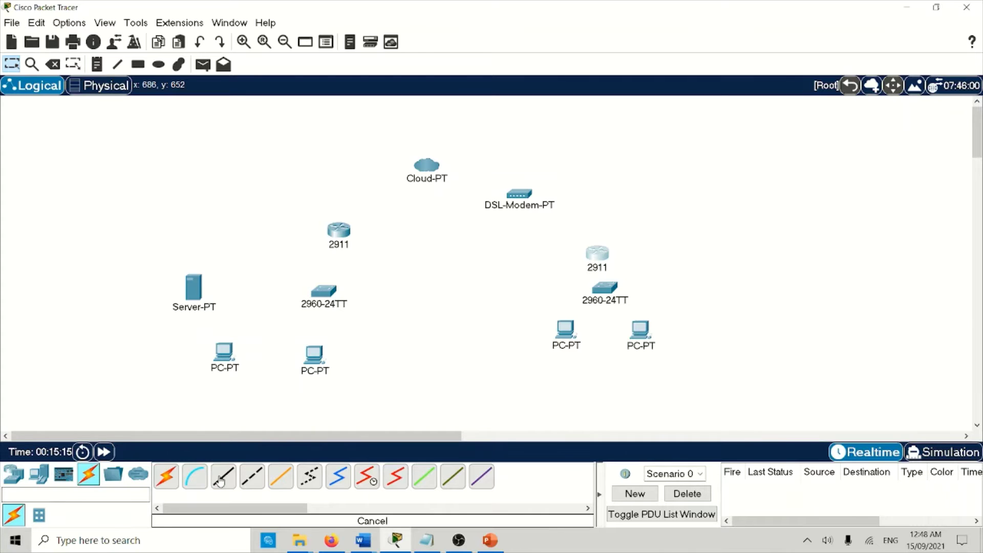
left_click(221, 479)
left_click(229, 354)
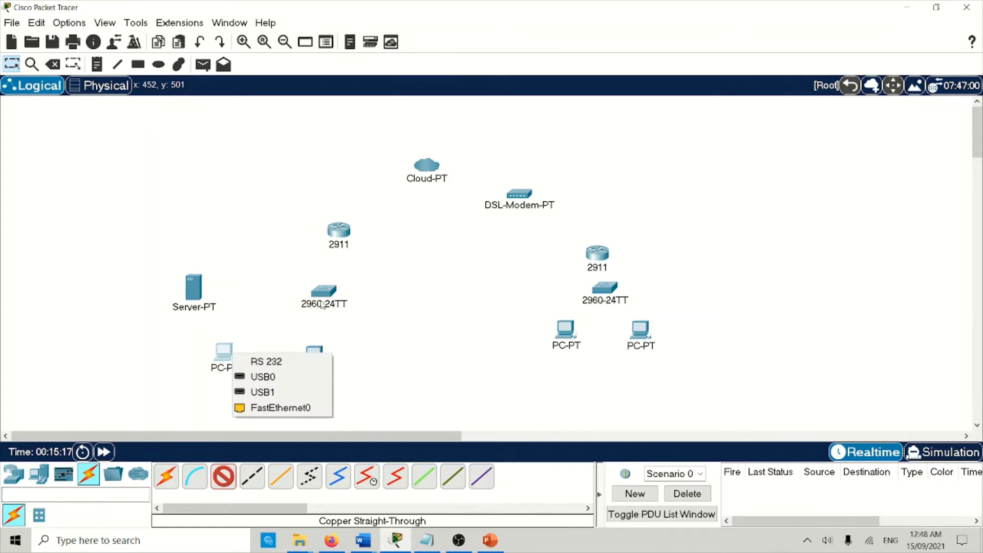
left_click(277, 406)
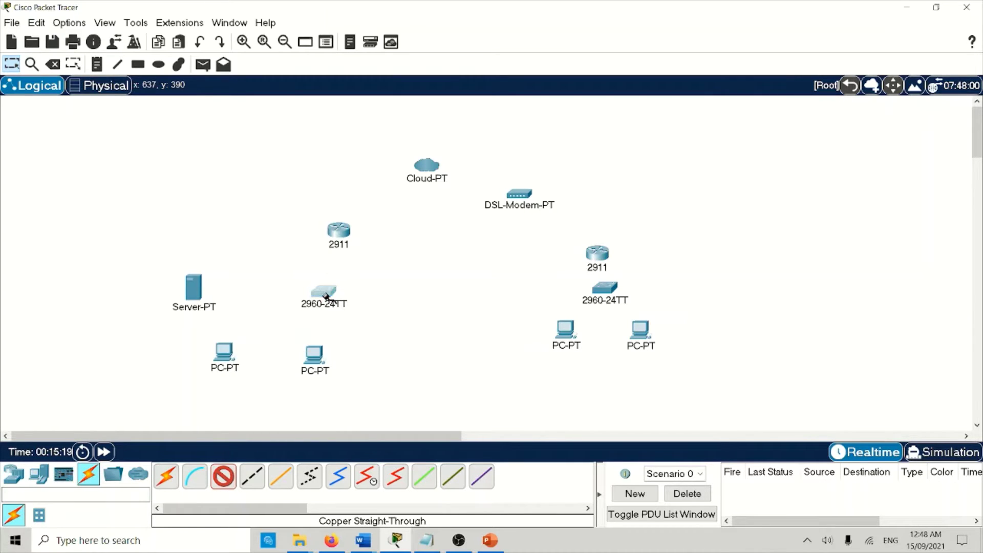
left_click(325, 288)
left_click(366, 25)
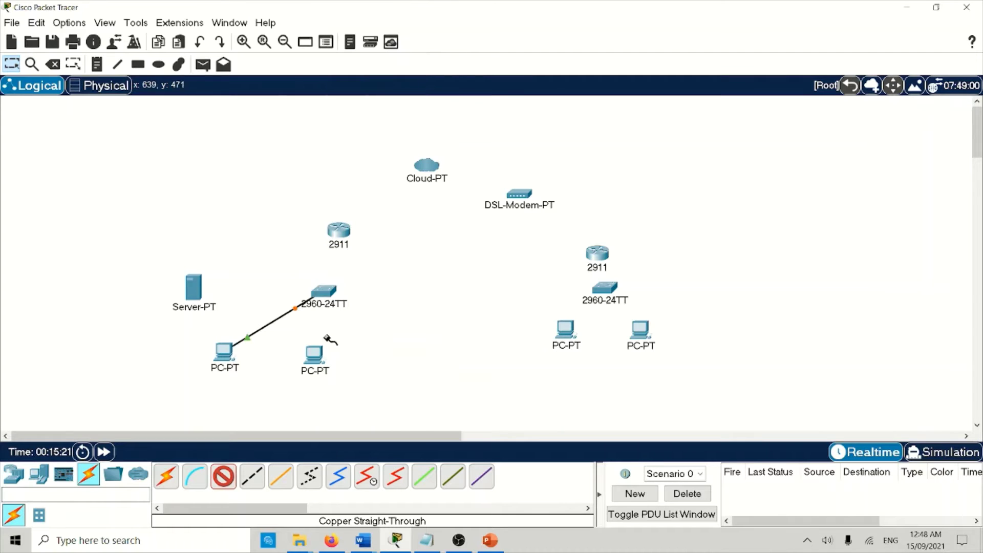
Connect the left site's second PC's FastEthernet0 to FastEthernet0/2 on the left 2960 switch with a copper straight-through cable.
left_click(325, 362)
left_click(355, 421)
left_click(324, 291)
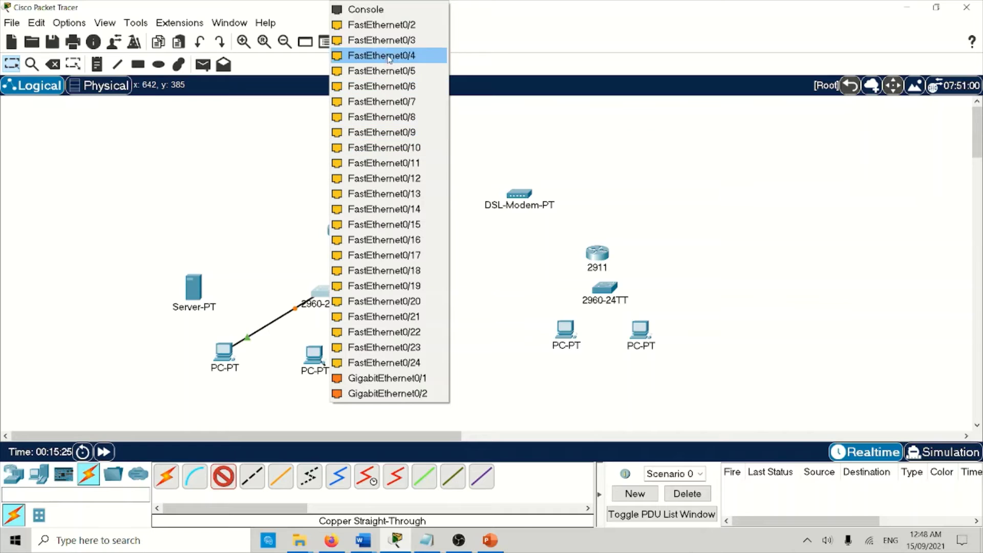
left_click(404, 24)
Connect the right site's first PC's FastEthernet0 to FastEthernet0/1 on the right 2960 switch with a copper straight-through cable.
left_click(576, 344)
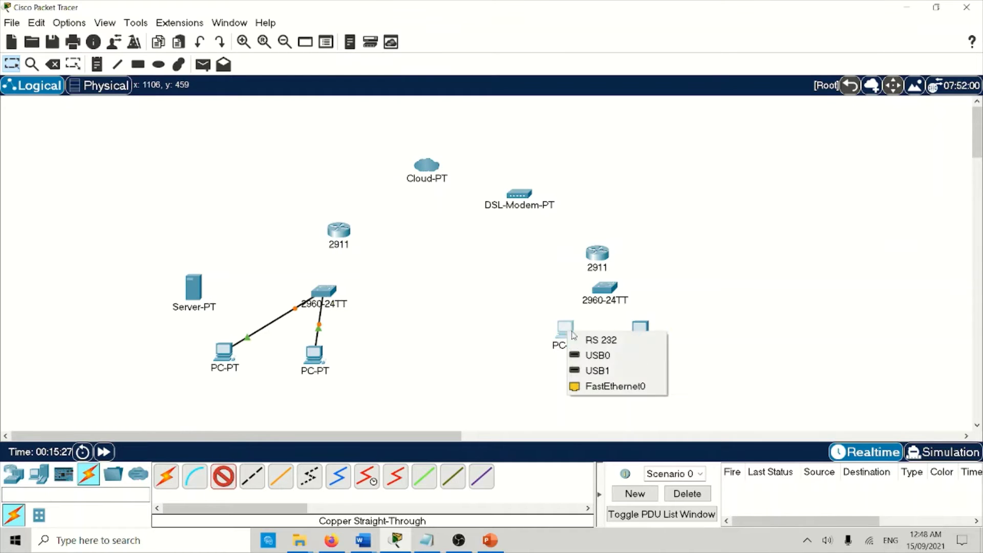
left_click(581, 386)
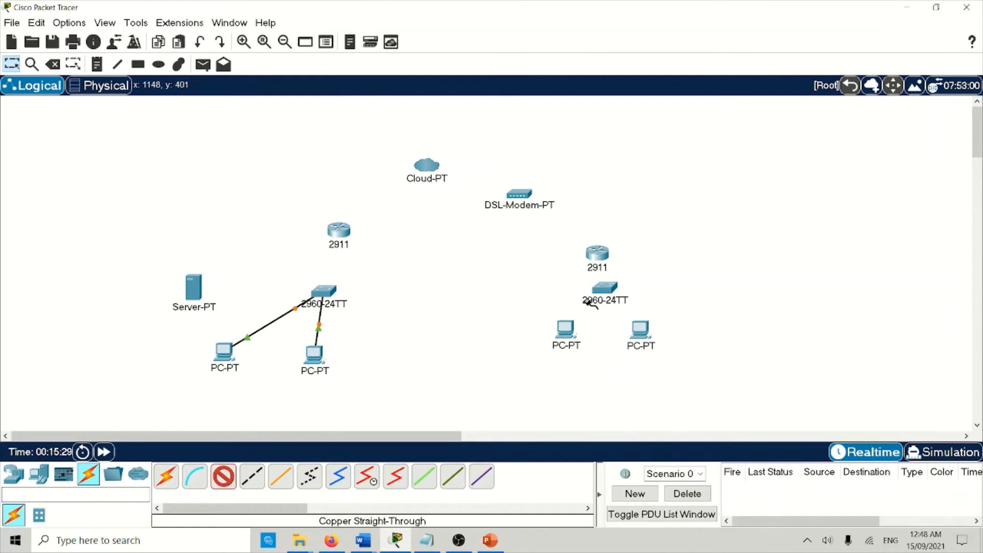
left_click(604, 296)
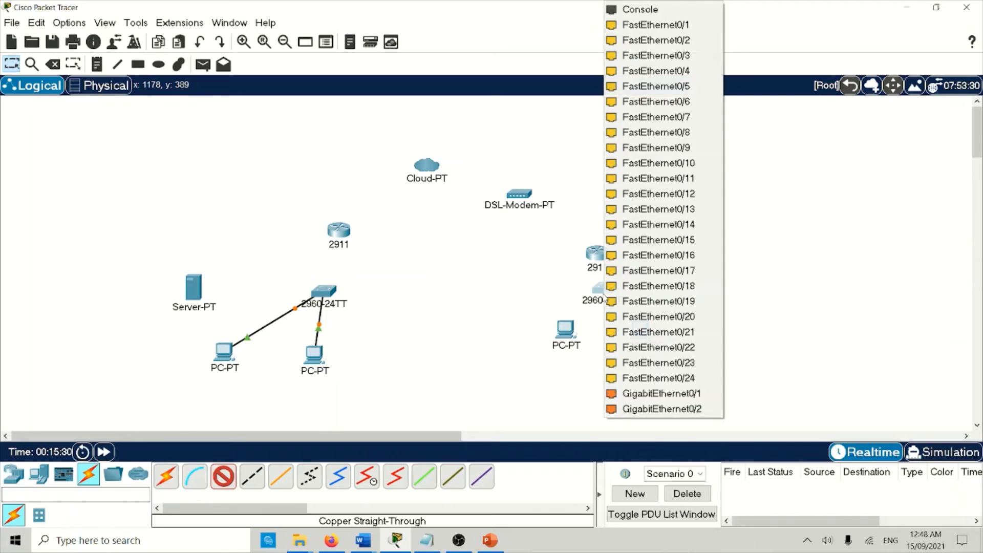
left_click(644, 25)
Connect the rightmost PC's FastEthernet0 to FastEthernet0/2 on the right 2960 switch with a copper straight-through cable.
left_click(640, 339)
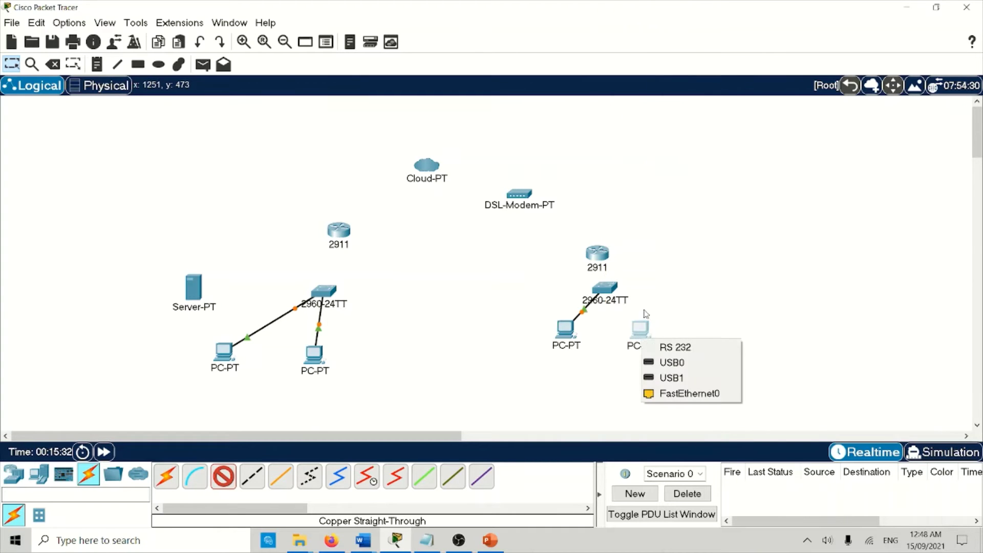
left_click(663, 391)
left_click(605, 289)
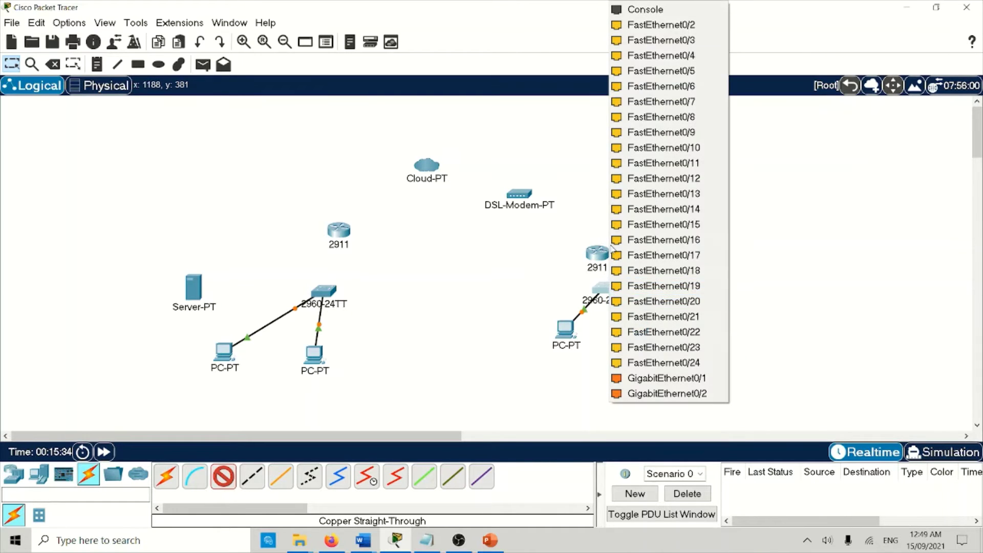
left_click(636, 29)
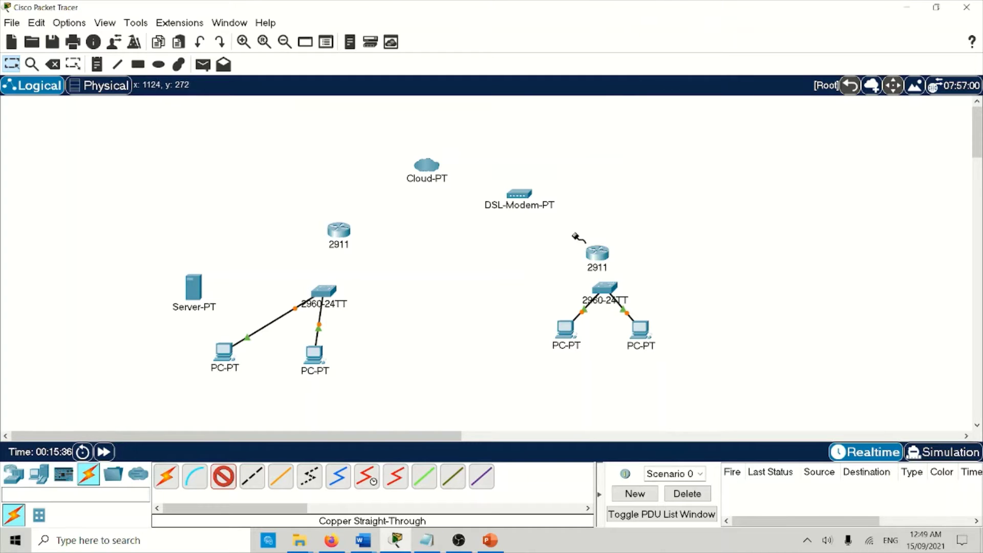
Connect FastEthernet0/24 on the left 2960 switch to GigabitEthernet0/1 on the left 2911 router with a copper straight-through cable.
left_click(323, 292)
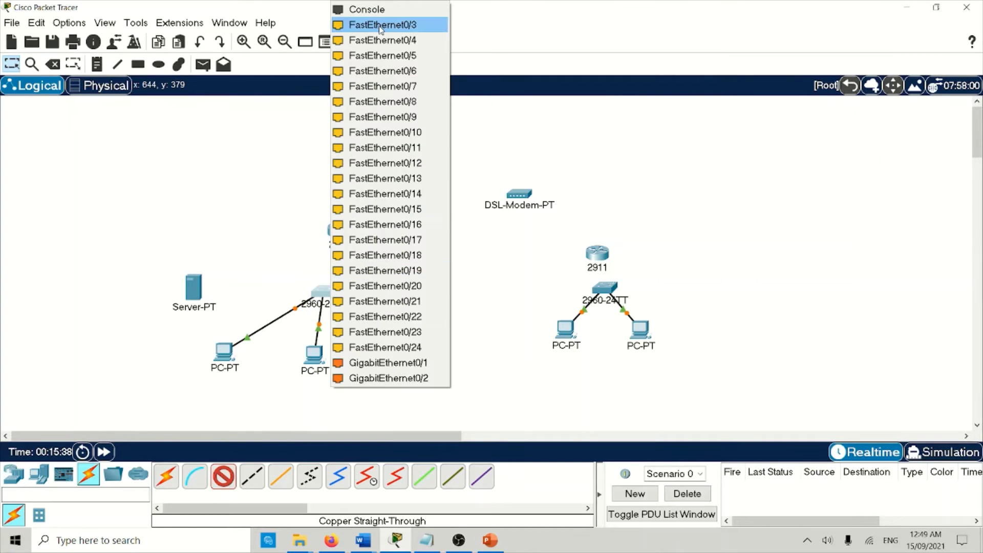
left_click(370, 348)
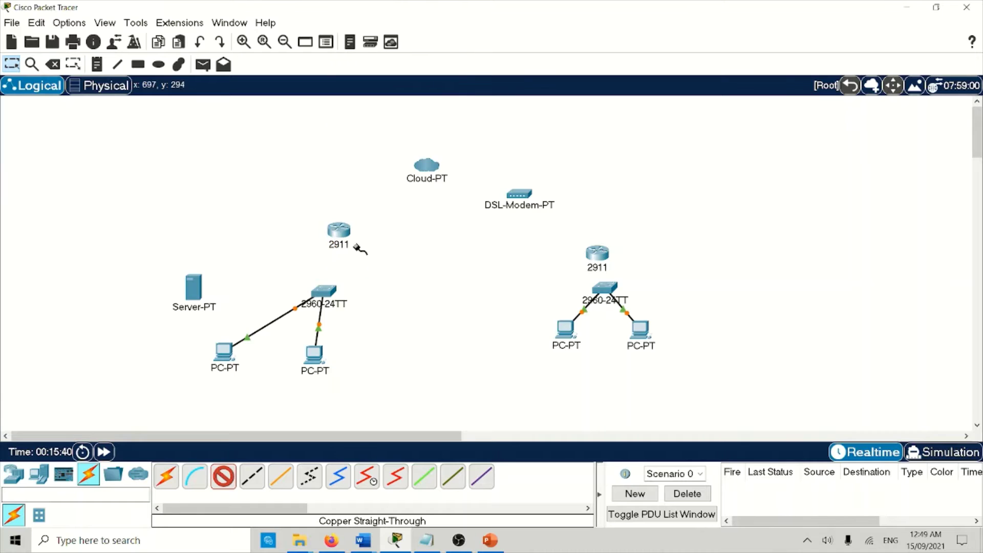
left_click(339, 229)
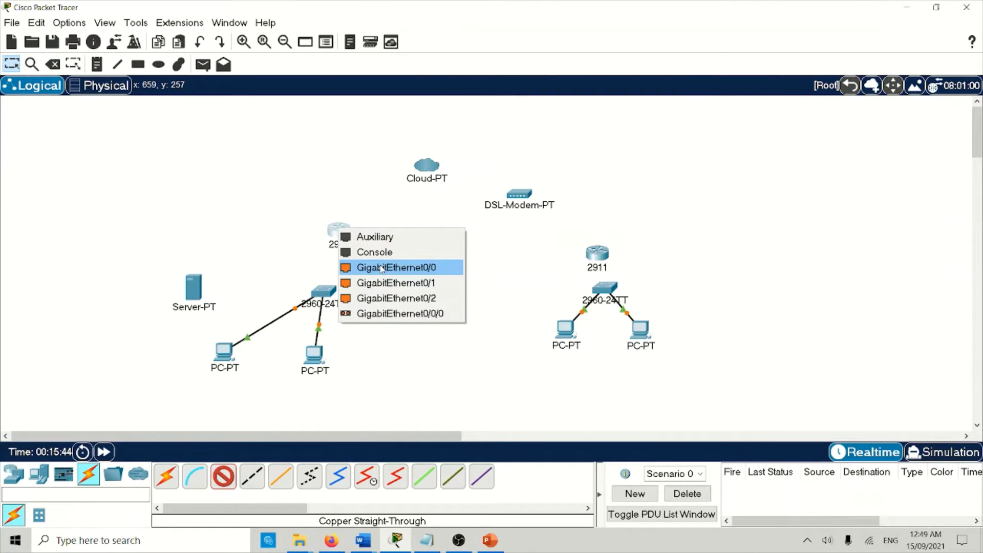
left_click(380, 285)
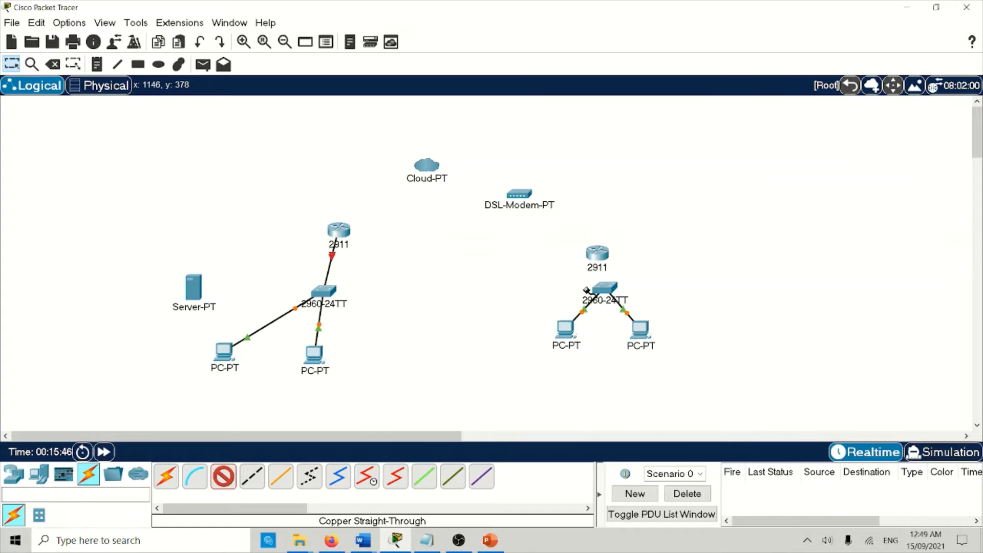
Connect GigabitEthernet0/1 on the right 2960 switch to GigabitEthernet0/1 on the right 2911 router with a copper straight-through cable.
left_click(598, 292)
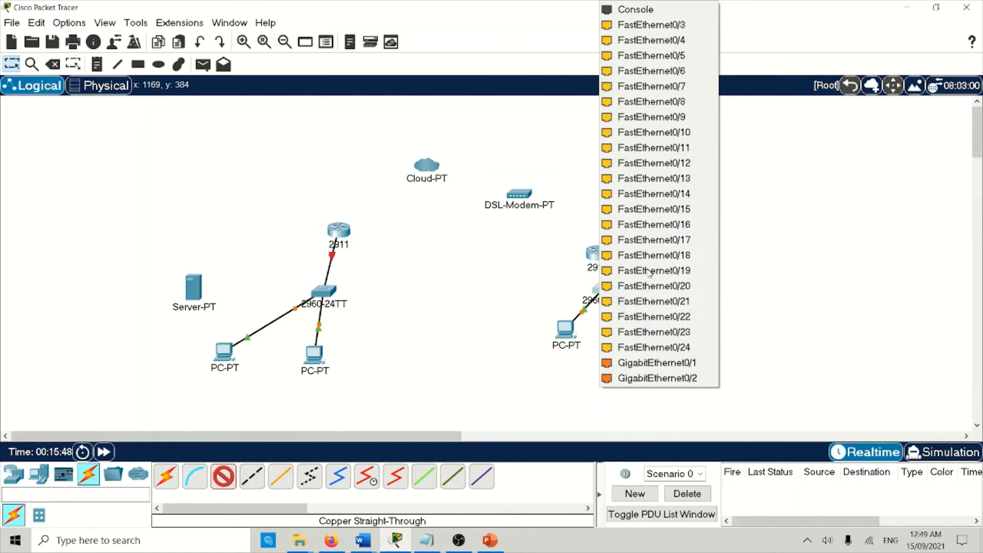
left_click(647, 362)
left_click(596, 254)
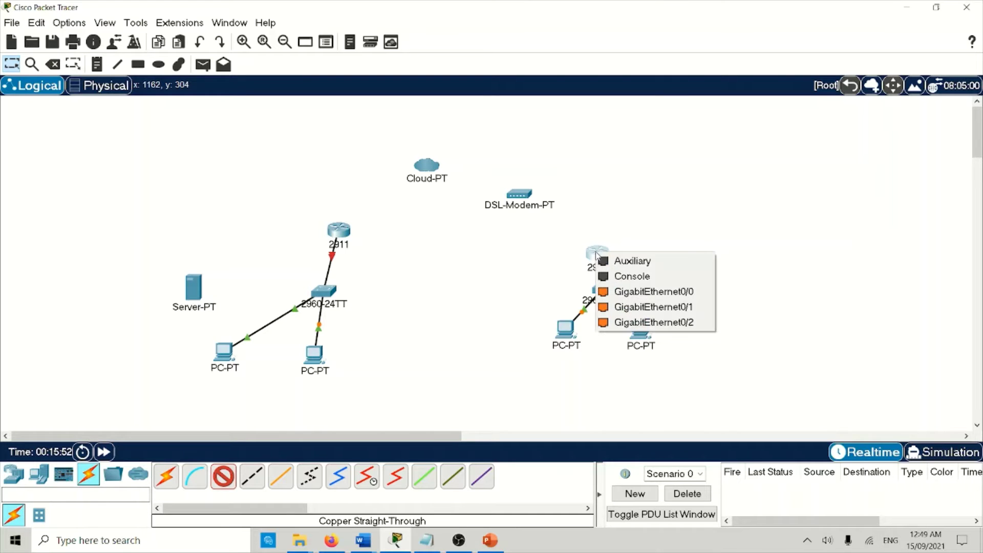
left_click(638, 307)
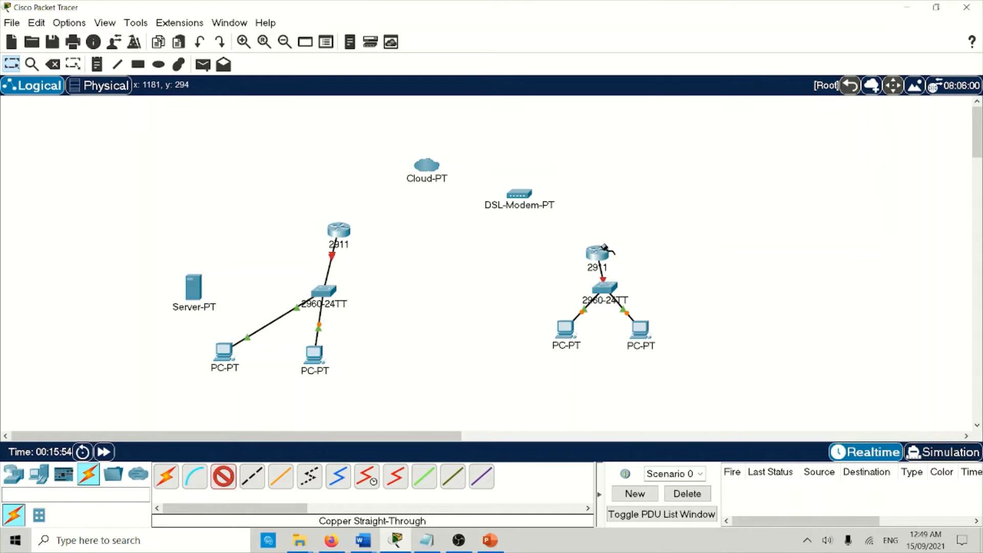
Move the right router farther above its switch and rearrange the left site's PCs, switch and router into a symmetric layout.
key("Escape")
left_click_drag(598, 252, 598, 229)
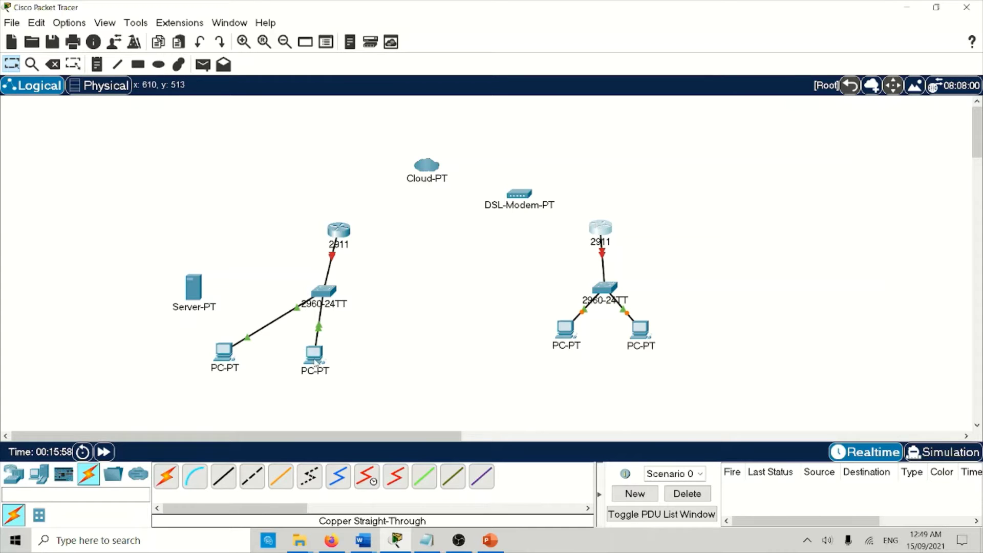
left_click_drag(320, 361, 348, 348)
left_click_drag(226, 357, 268, 345)
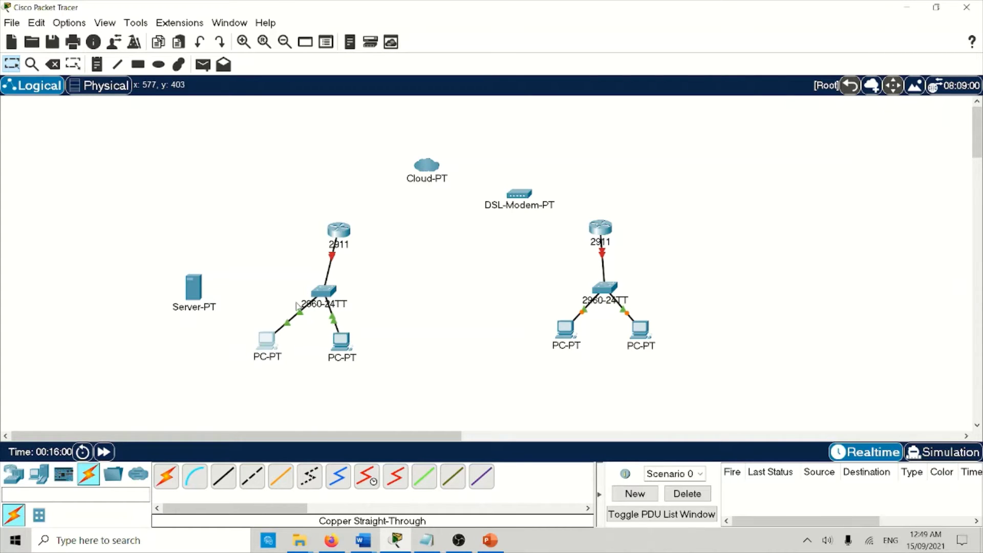
left_click_drag(324, 294, 304, 284)
left_click_drag(338, 236, 305, 236)
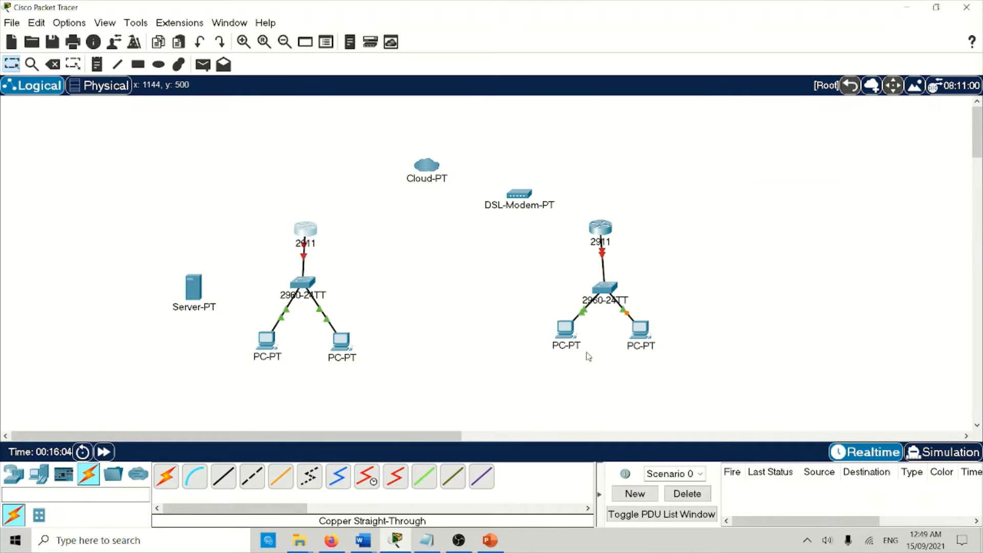
Connect the server to FastEthernet0/3 on the left 2960 switch with a copper straight-through cable.
left_click(223, 476)
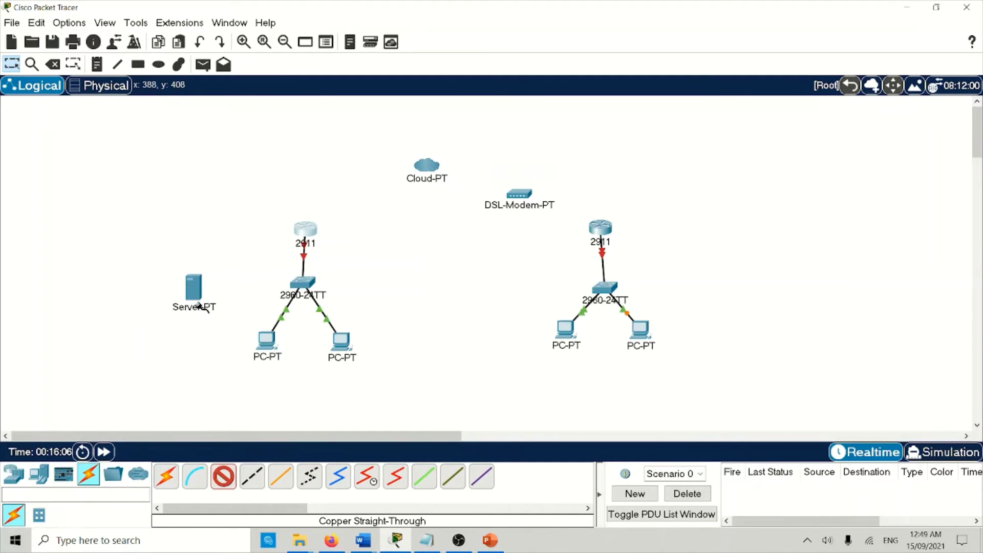
left_click(196, 291)
left_click(241, 300)
left_click(294, 284)
left_click(296, 286)
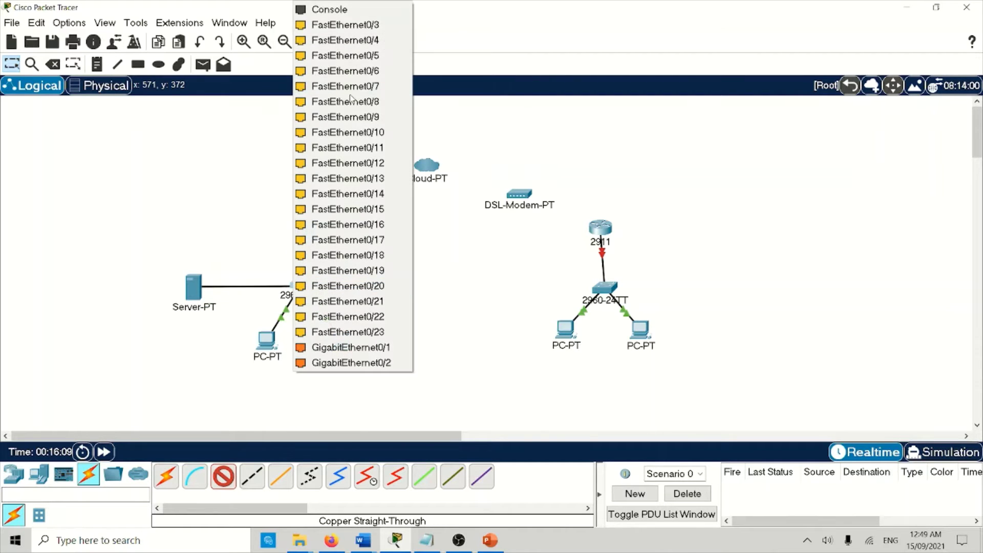
left_click(344, 25)
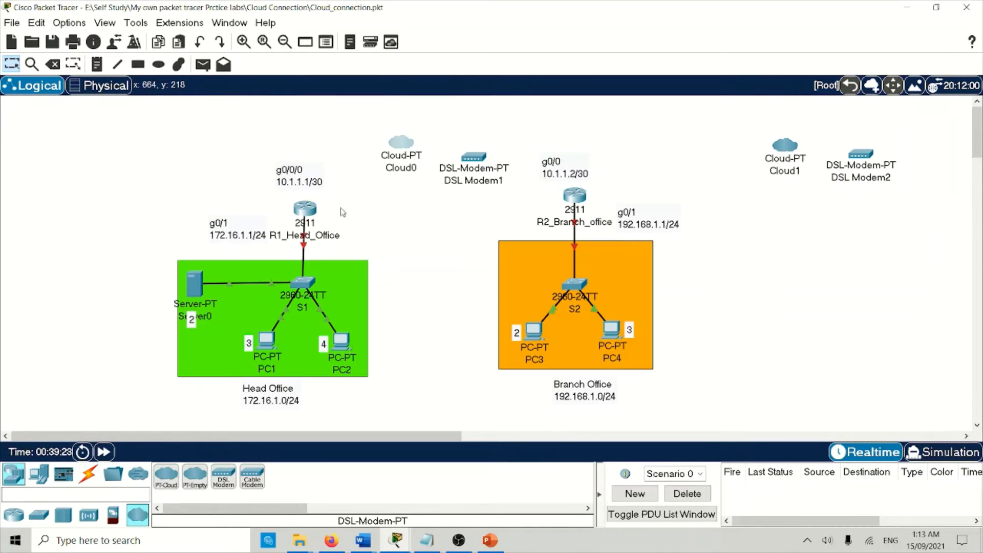
Connect GigabitEthernet0/0/0 on R1_Head_Office to GigabitEthernet0 on Cloud0 with a fiber cable.
left_click(88, 473)
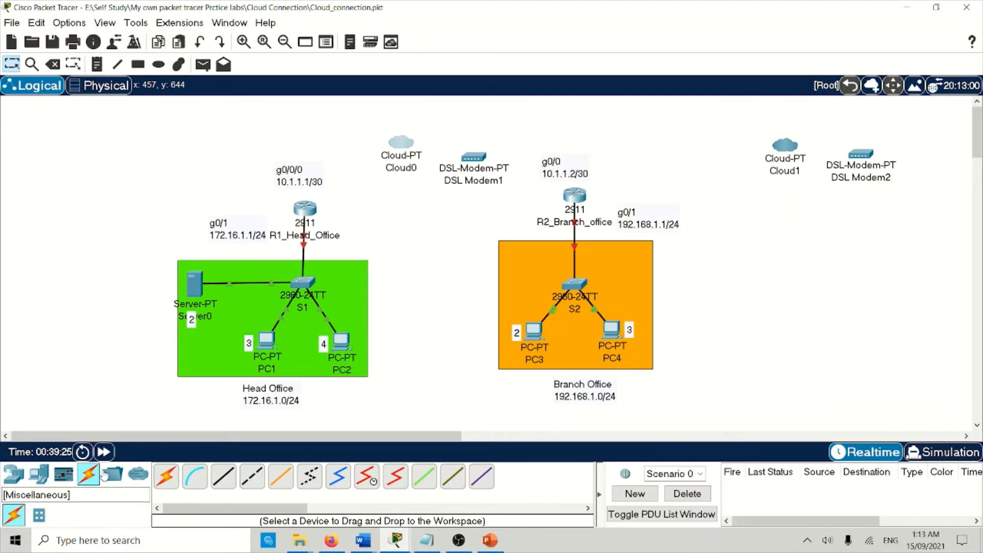
left_click(280, 477)
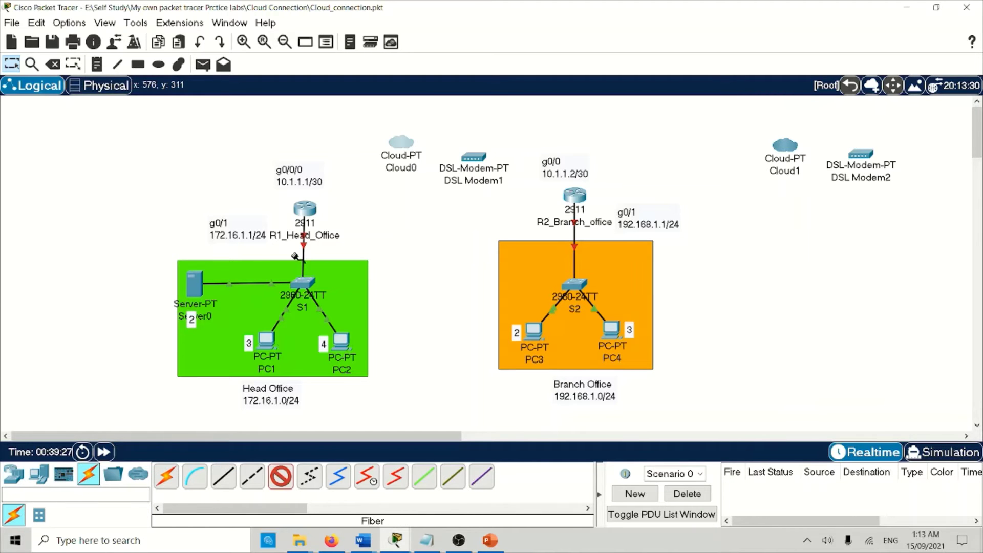
left_click(310, 214)
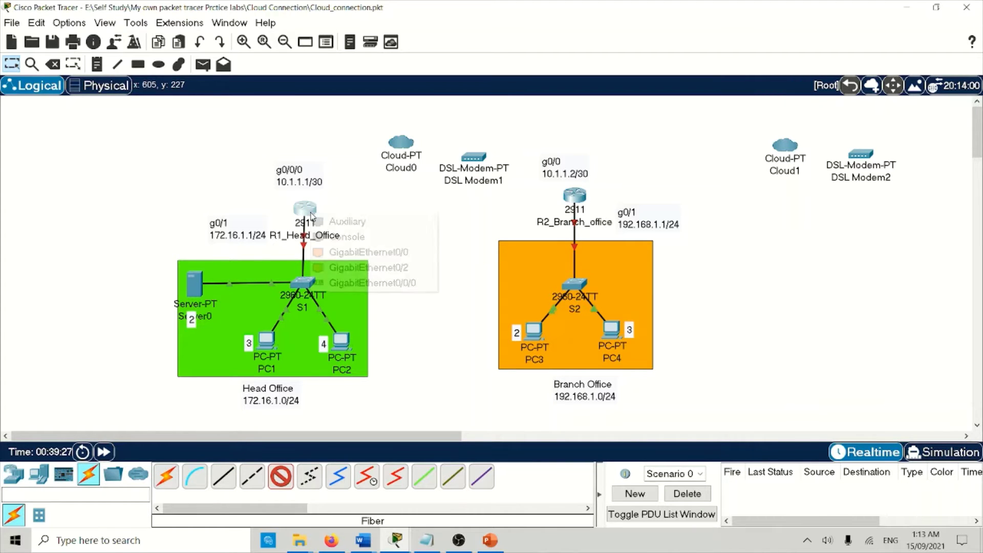
left_click(358, 283)
left_click(402, 148)
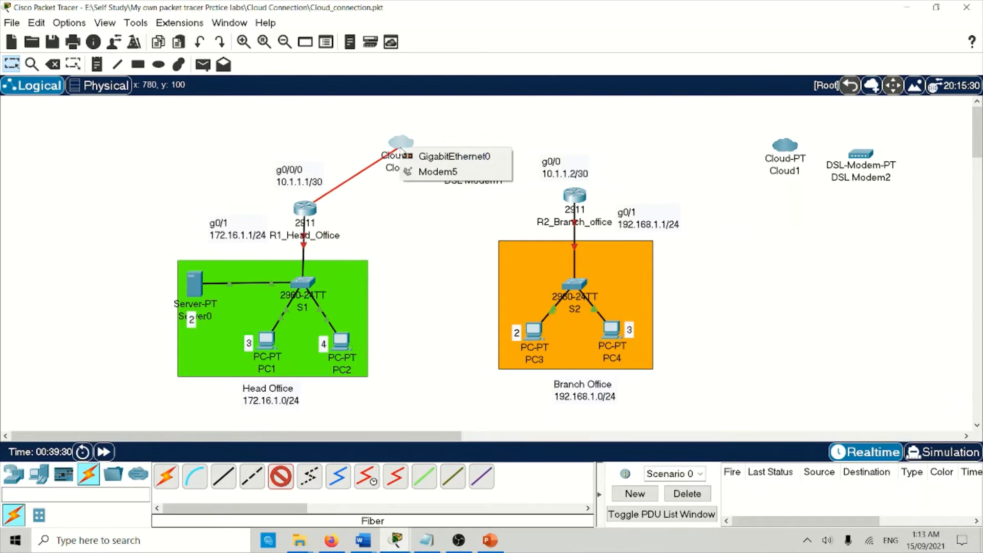
left_click(423, 157)
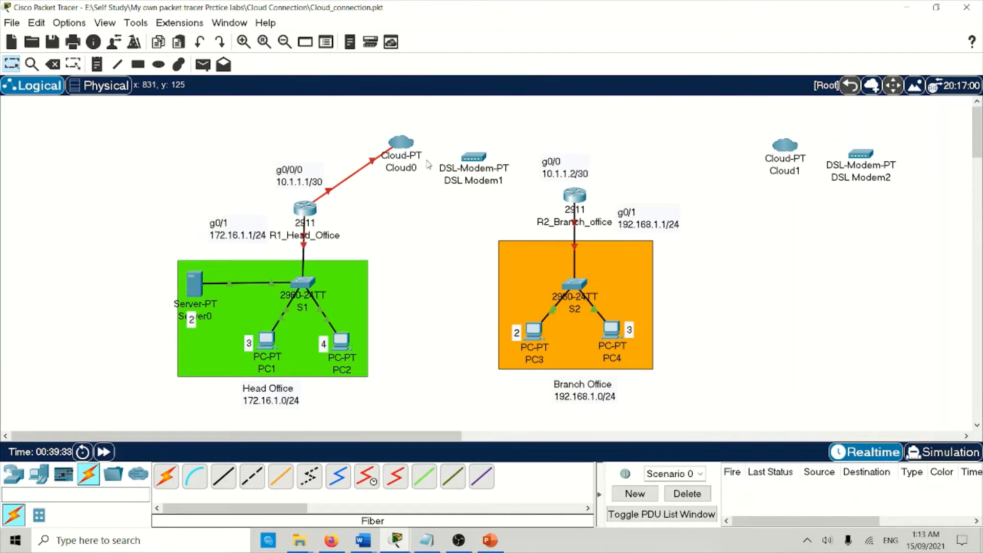
Connect Modem5 on Cloud0 to Port 0 on DSL Modem1 with a phone cable and shift the modem slightly farther from the cloud.
left_click(305, 480)
left_click(401, 149)
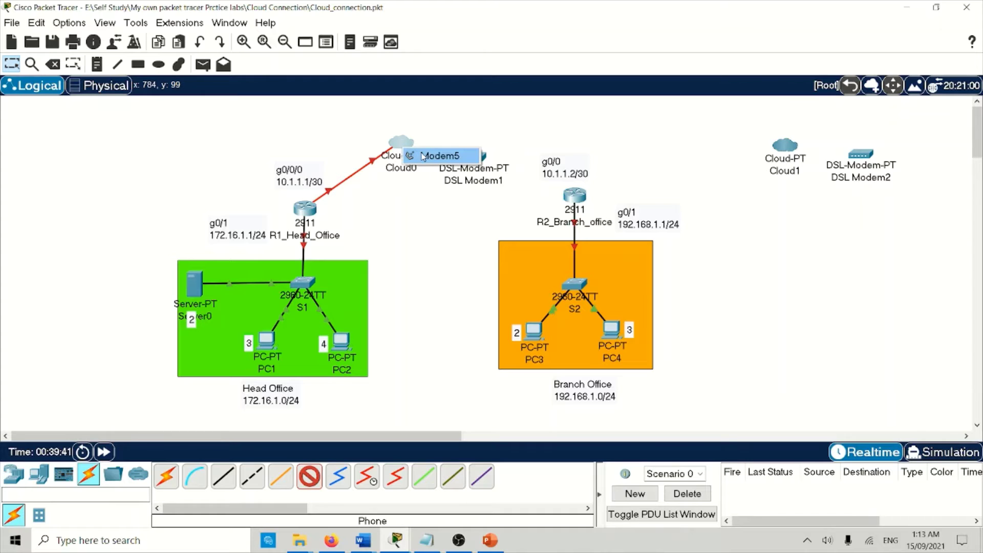
left_click(425, 156)
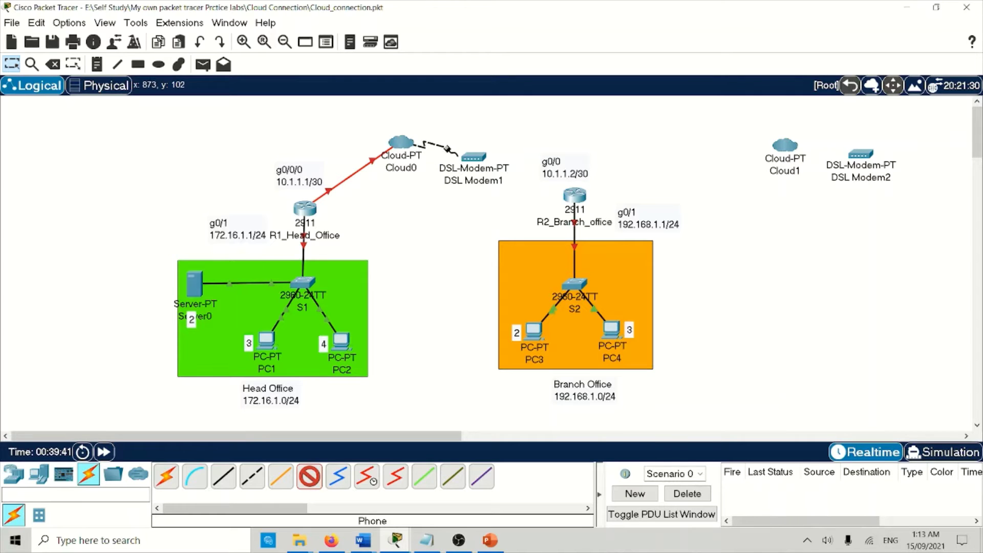
left_click(474, 158)
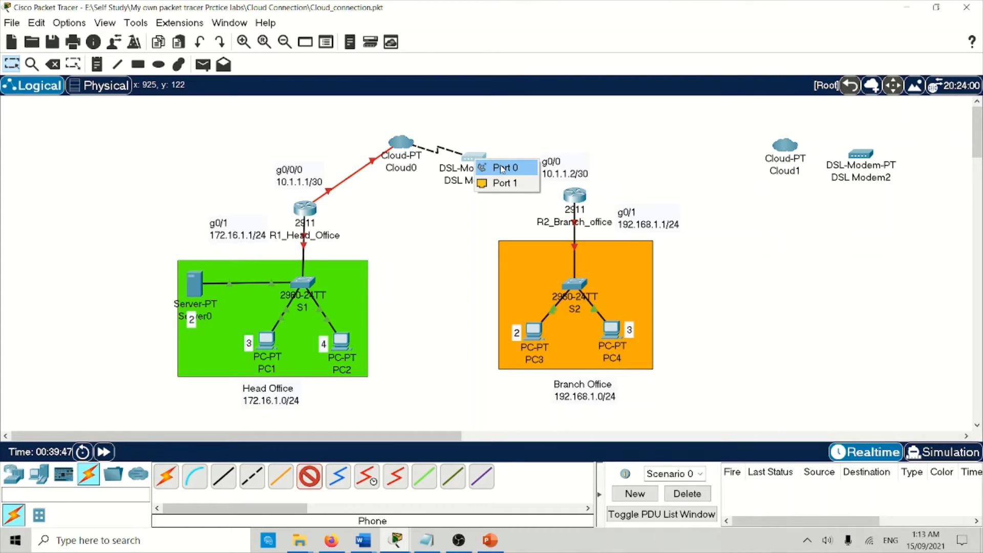
left_click(503, 169)
left_click_drag(482, 159, 502, 162)
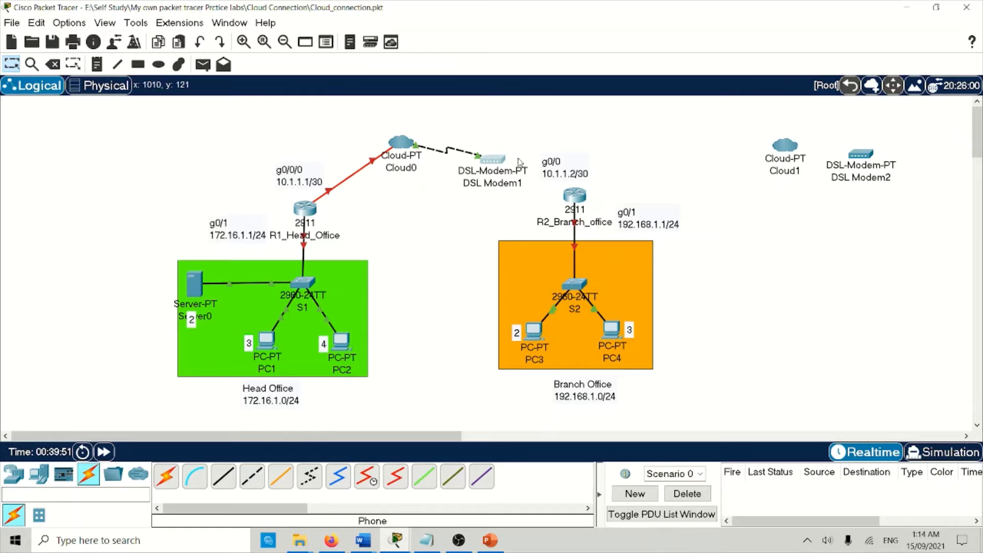
Add a DSL connection from Modem5 to GigabitEthernet0 in Cloud0's configuration and close its window.
left_click(411, 146)
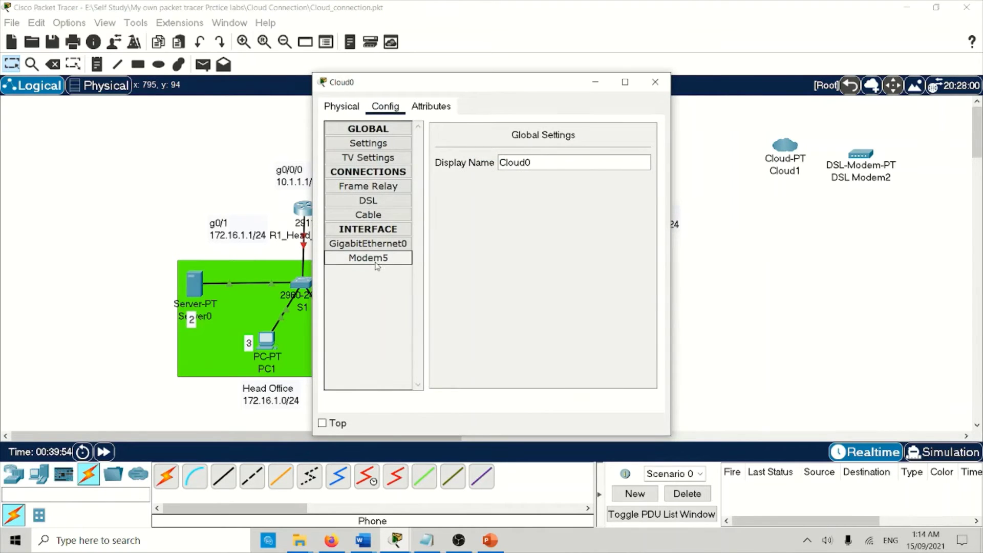
left_click(367, 200)
left_click_drag(468, 80, 687, 65)
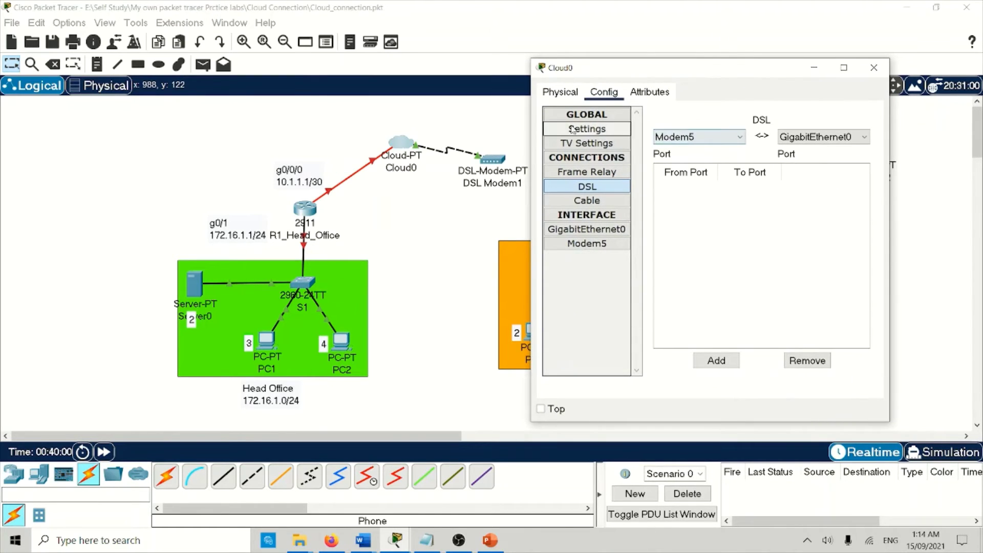
left_click(739, 138)
left_click(737, 152)
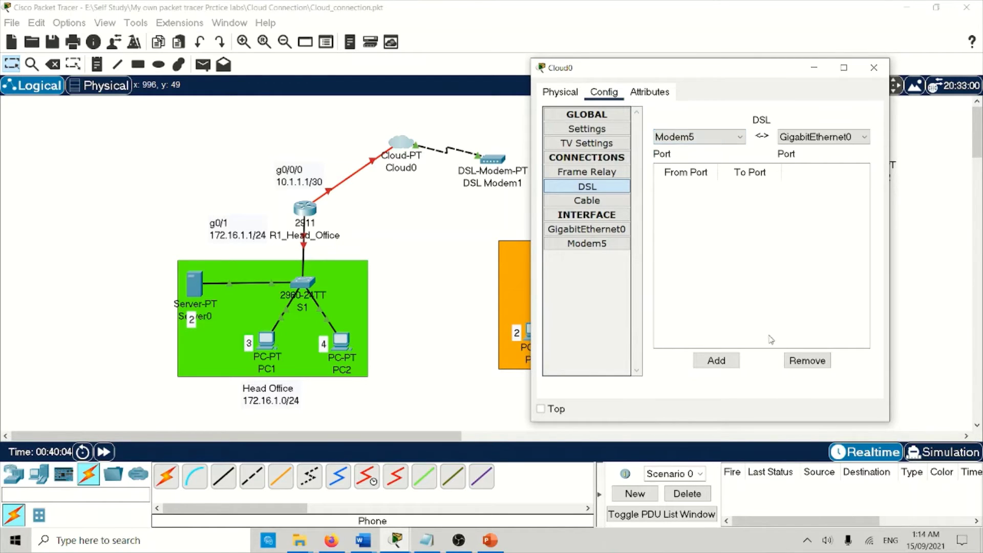
left_click(717, 360)
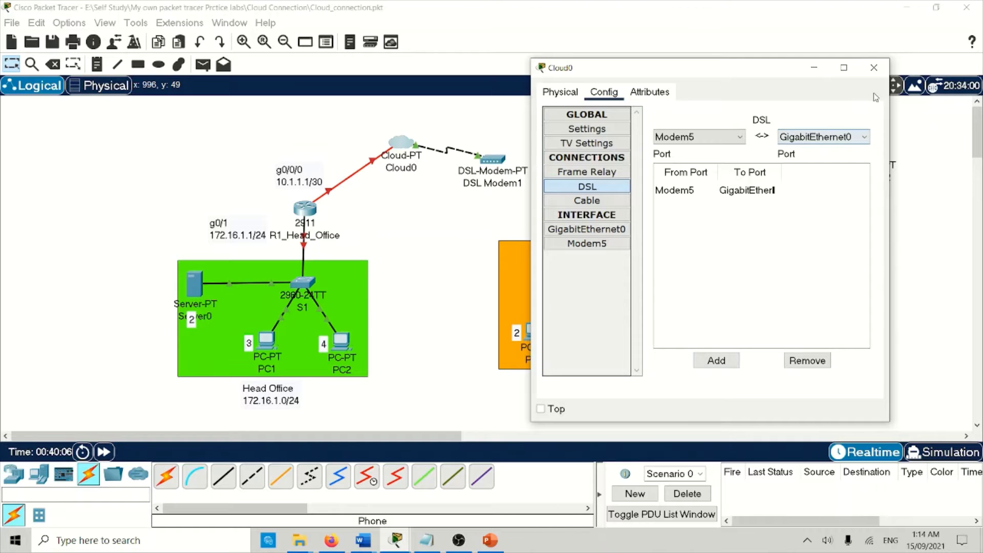
left_click(874, 67)
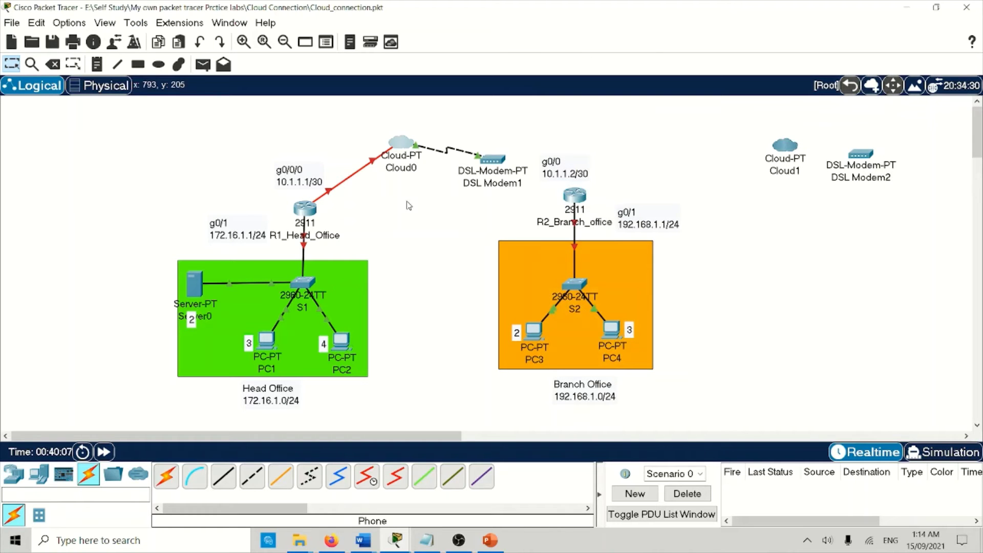
Check Cloud0's configuration and connect GigabitEthernet0/0 on R2_Branch_office to Port 1 on DSL Modem1 with a copper straight-through cable.
left_click(397, 147)
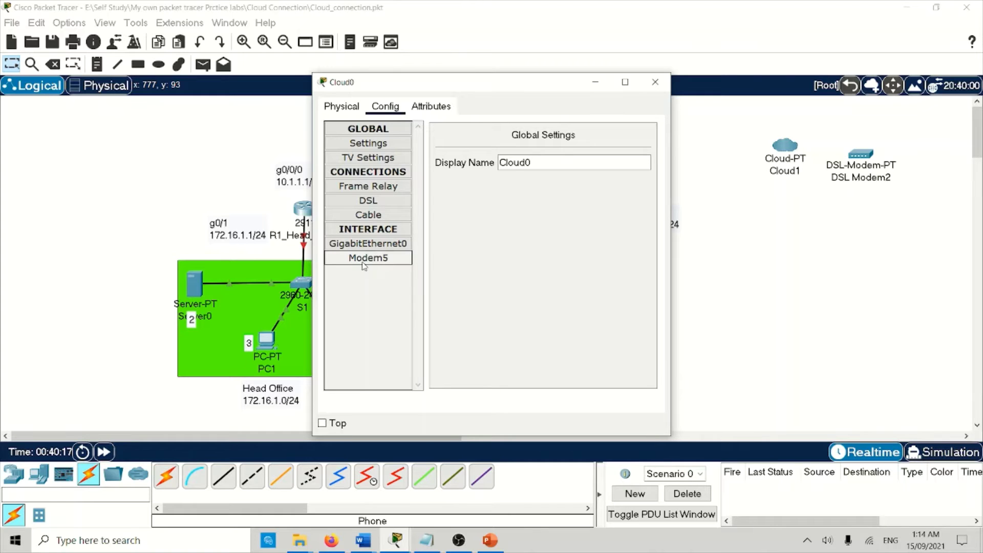
left_click(655, 83)
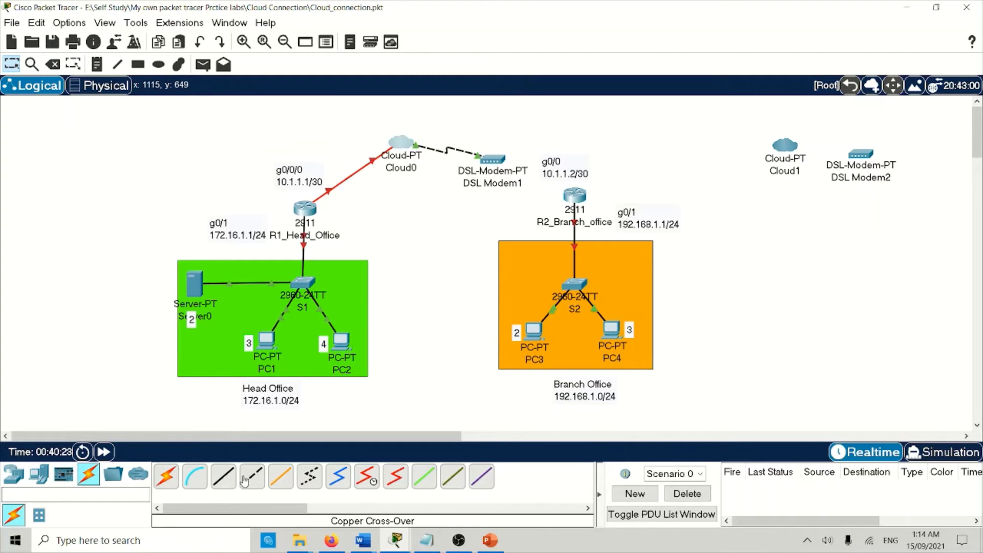
left_click(224, 476)
left_click(572, 198)
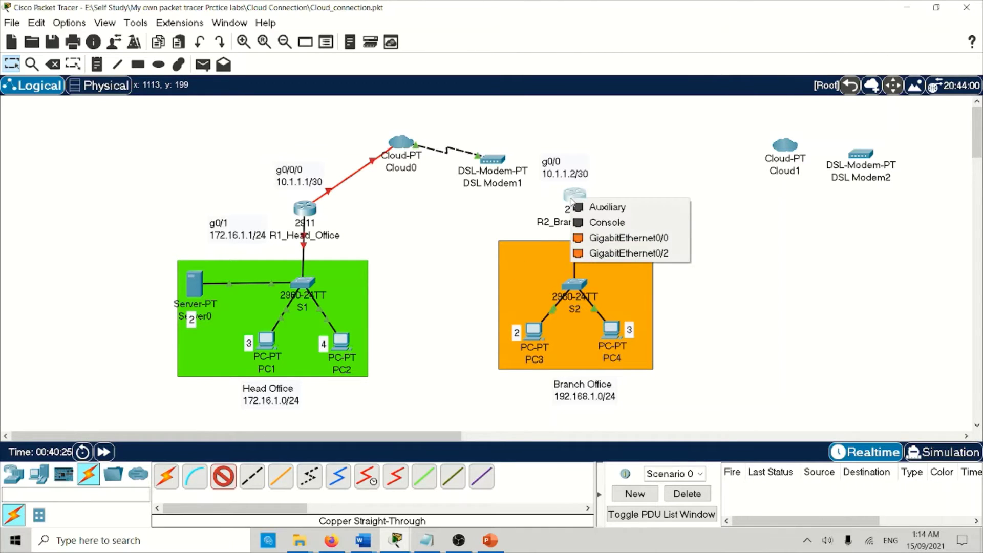
left_click(612, 240)
left_click(495, 162)
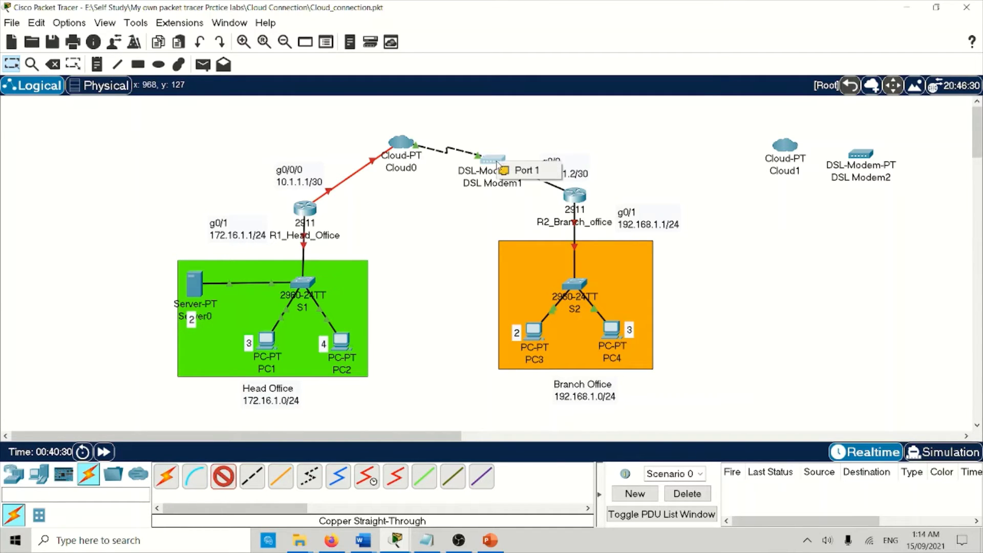
left_click(525, 170)
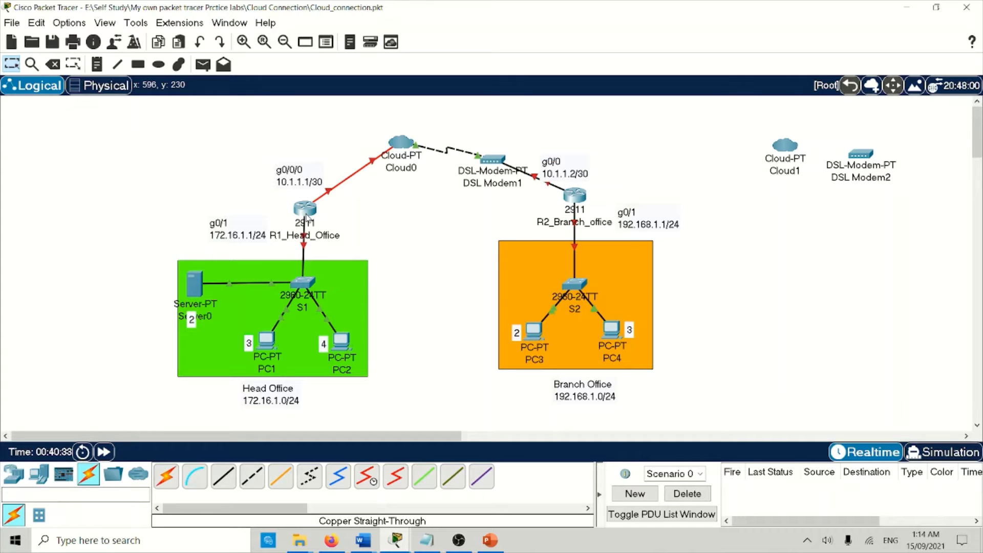
Open the command line of R1_Head_Office in a maximized window and decline the initial configuration dialog.
mouse_move(309, 214)
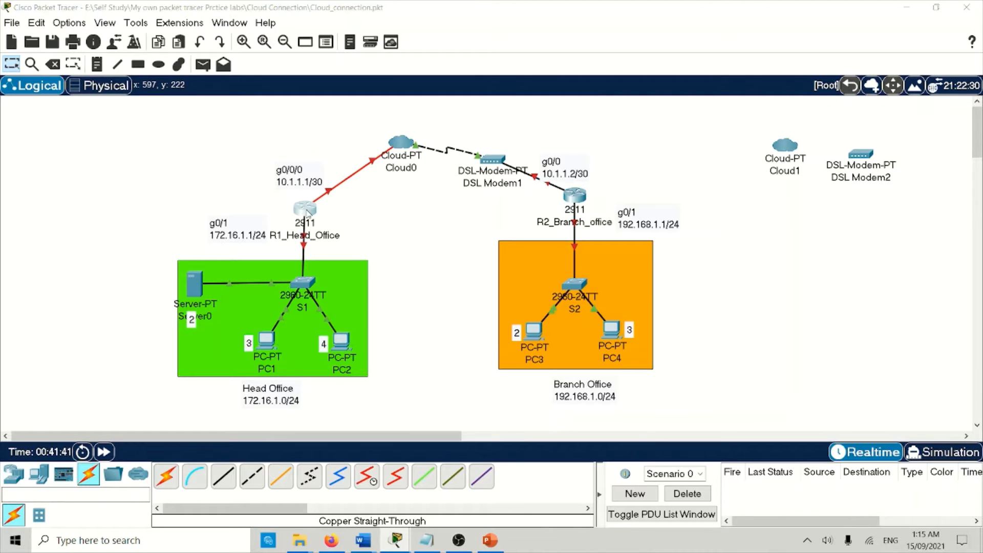
left_click(309, 210)
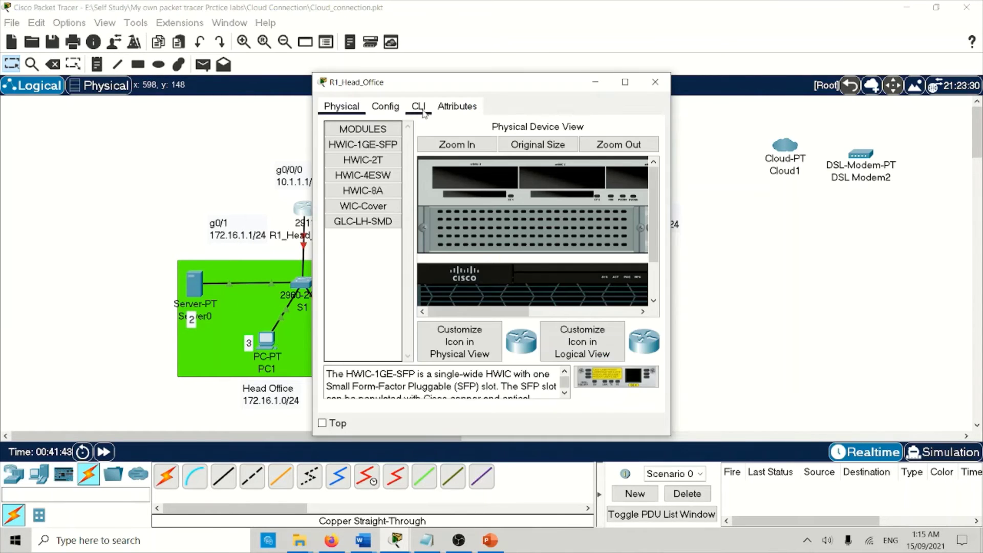
left_click(419, 107)
double_click(462, 81)
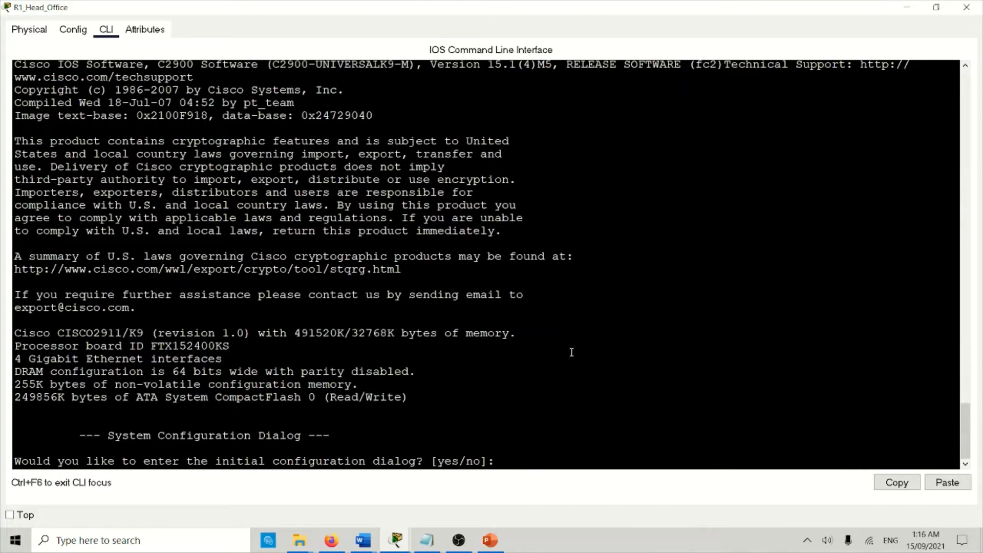
type("n")
key("Return")
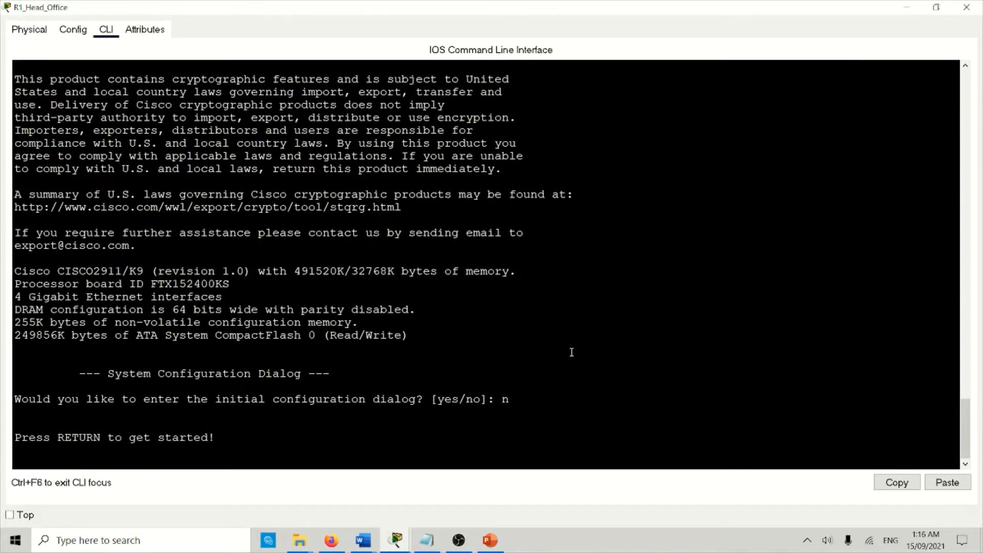
key("Return")
Enter global configuration mode on the head office router and set its hostname to R1_Head_Office.
type("en")
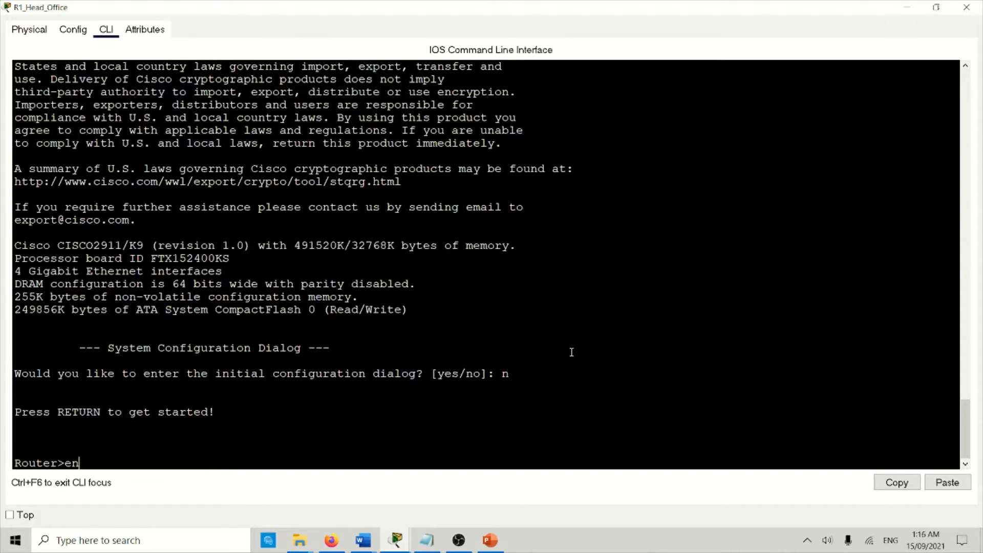
key("Return")
type("conf t")
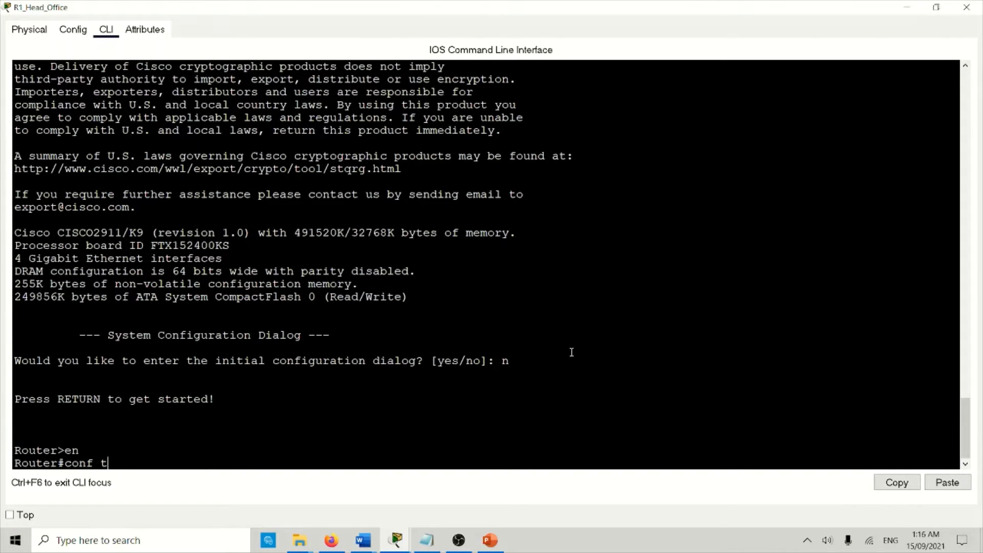
key("Return")
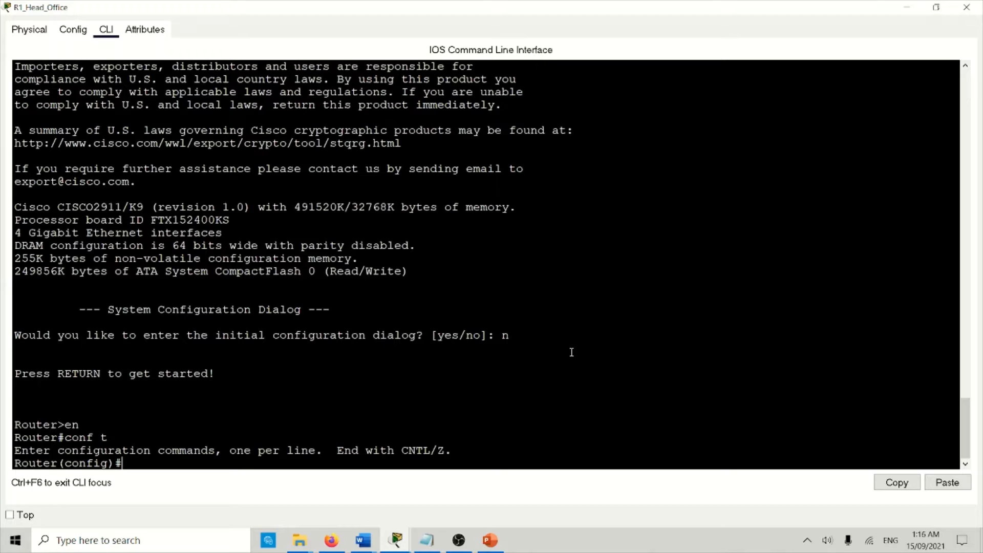
type("hostname R1_Head")
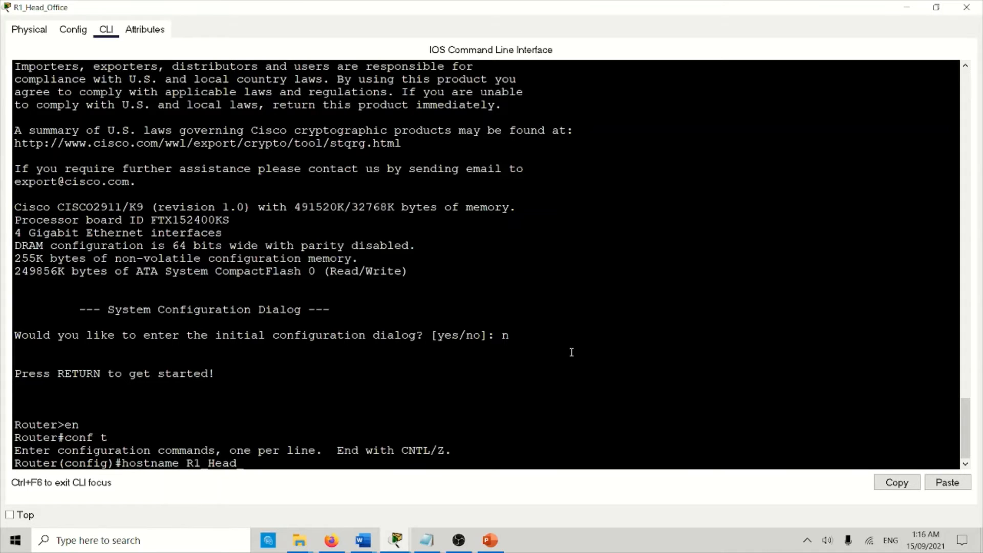
type("_Office")
key("Return")
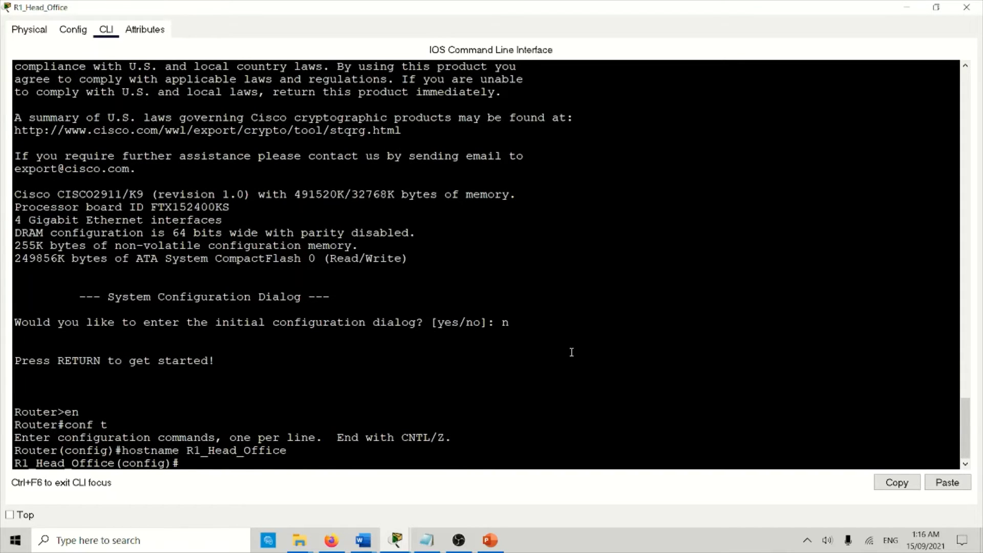
Assign IP address 172.16.1.1 with mask 255.255.255.0 to interface g0/1 on R1_Head_Office and enable the interface.
type("in")
key("Tab")
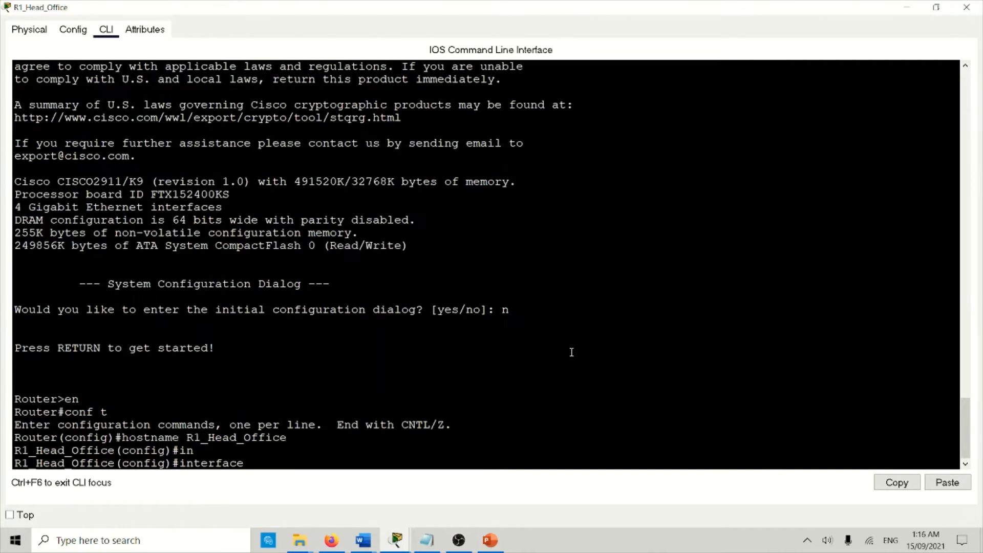
type("g0/1")
key("Return")
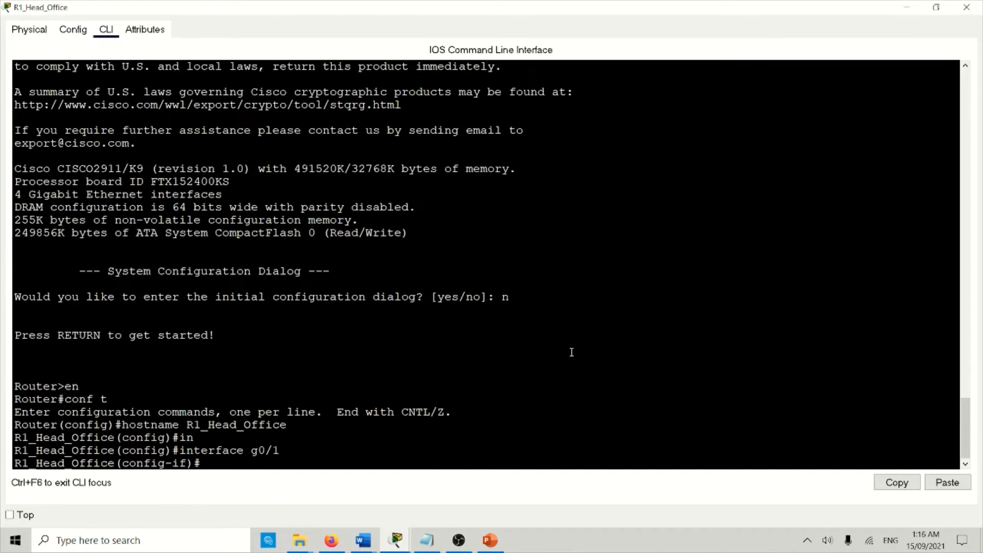
type("ip ad")
key("Tab")
type("172.168")
key("BackSpace")
type(".")
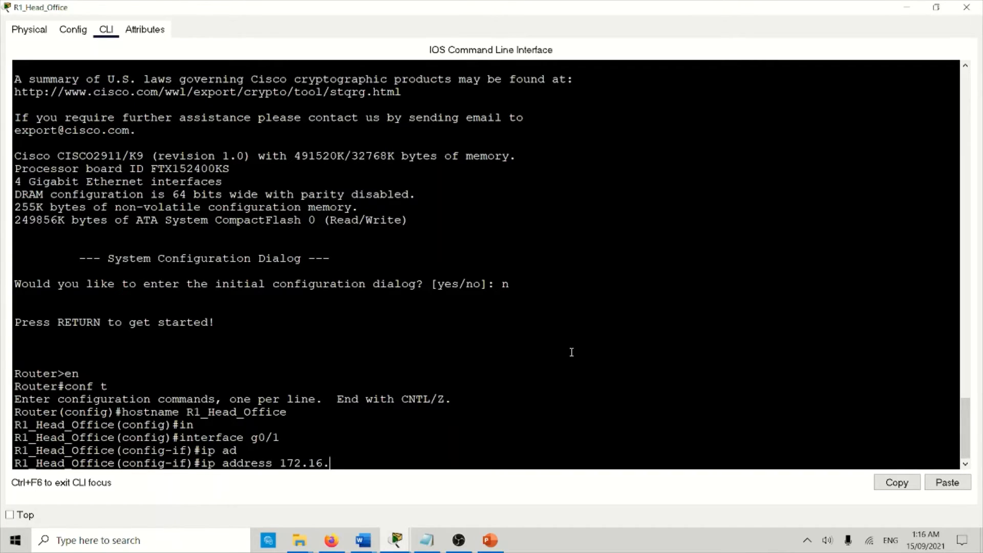
type("1.1 255.255.255.0")
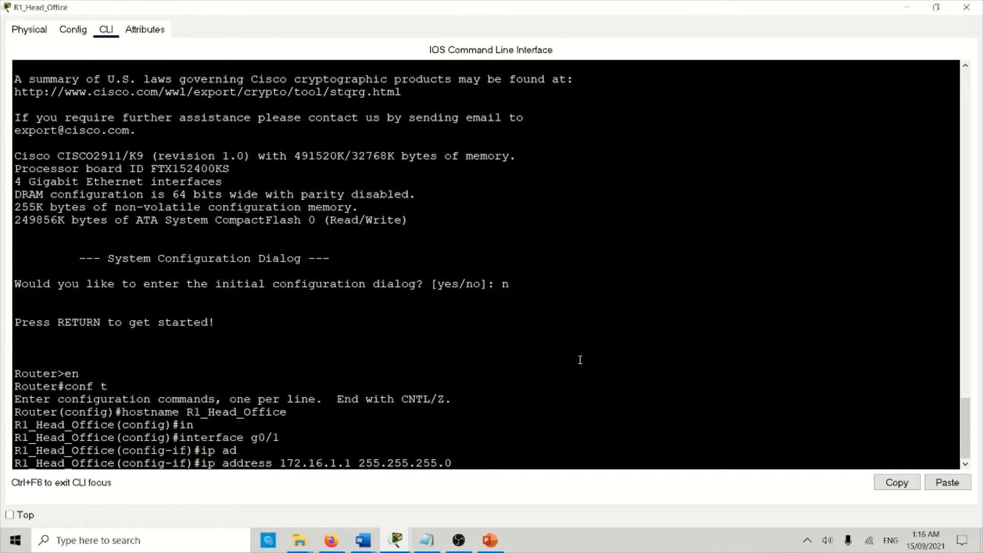
key("Return")
type("no shut")
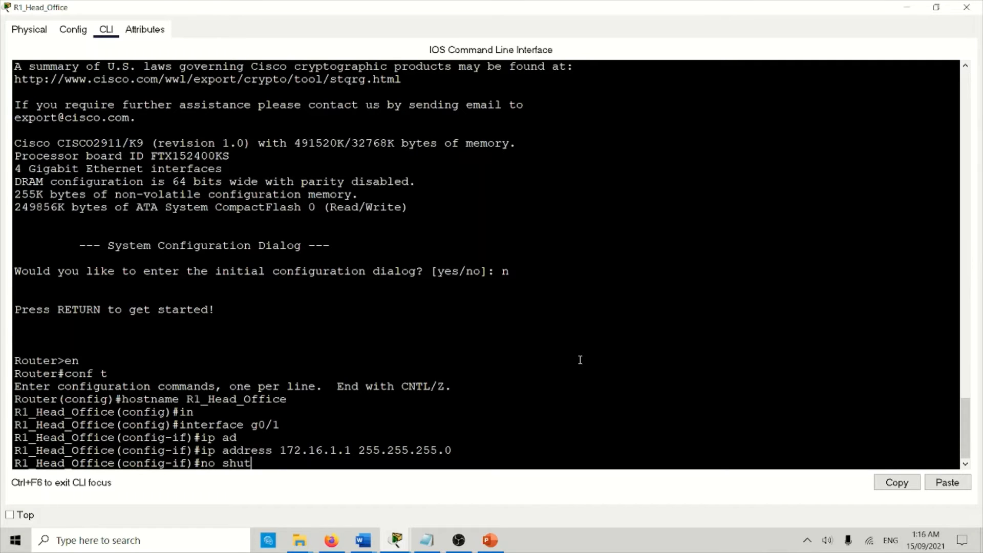
key("Return")
key("Return")
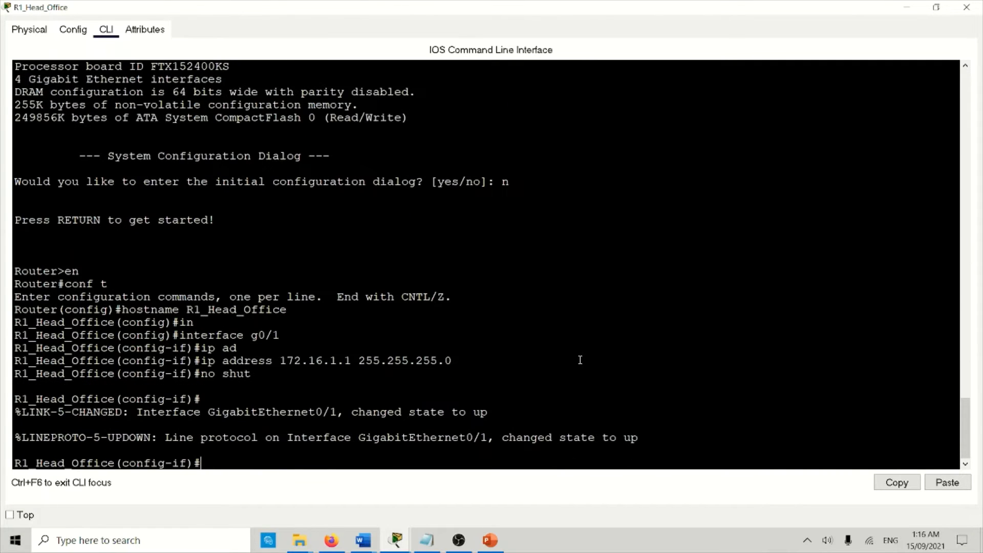
key("Return")
key("Return")
key("Return")
key("Return")
key("Return")
key("Return")
key("Return")
key("Return")
key("Return")
key("Return")
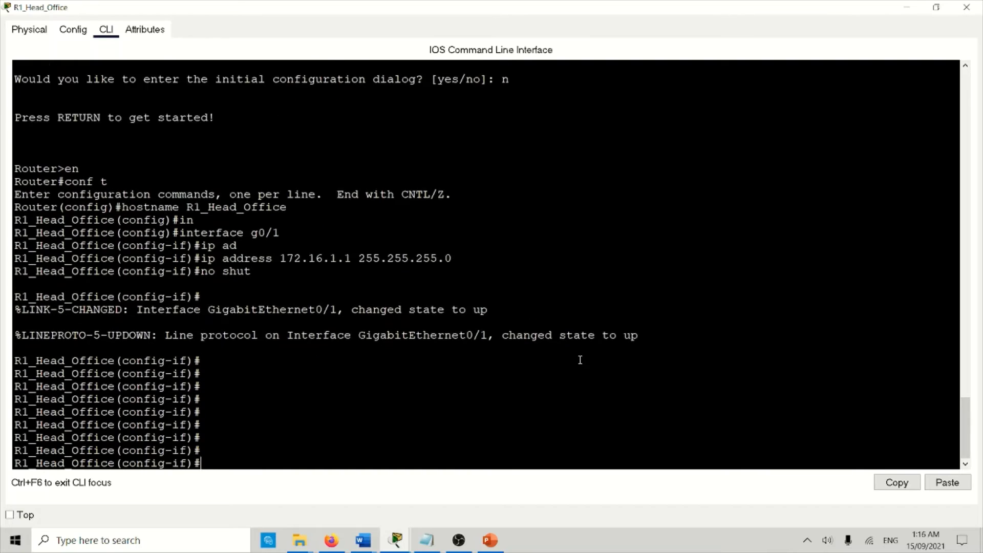
Enter interface g0/0/0 on R1_Head_Office and set its description to " WAN Interface G0/0/0".
type("int")
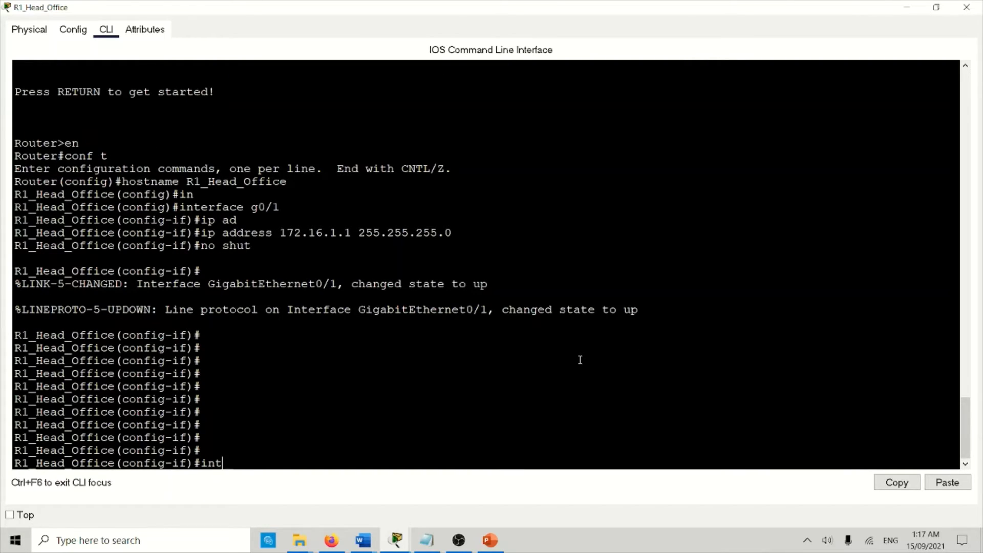
type(" g0/0/0")
key("Return")
type("D")
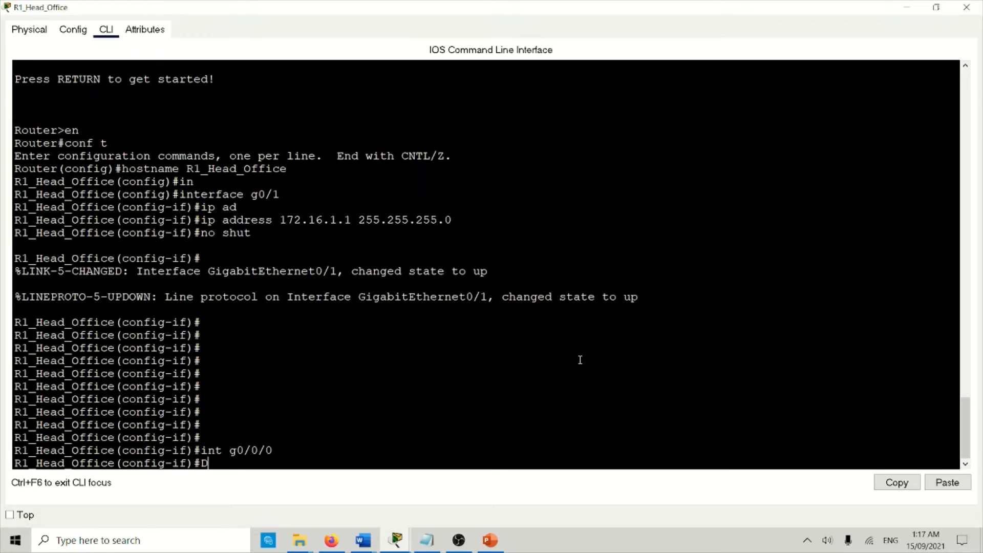
type("es")
key("Tab")
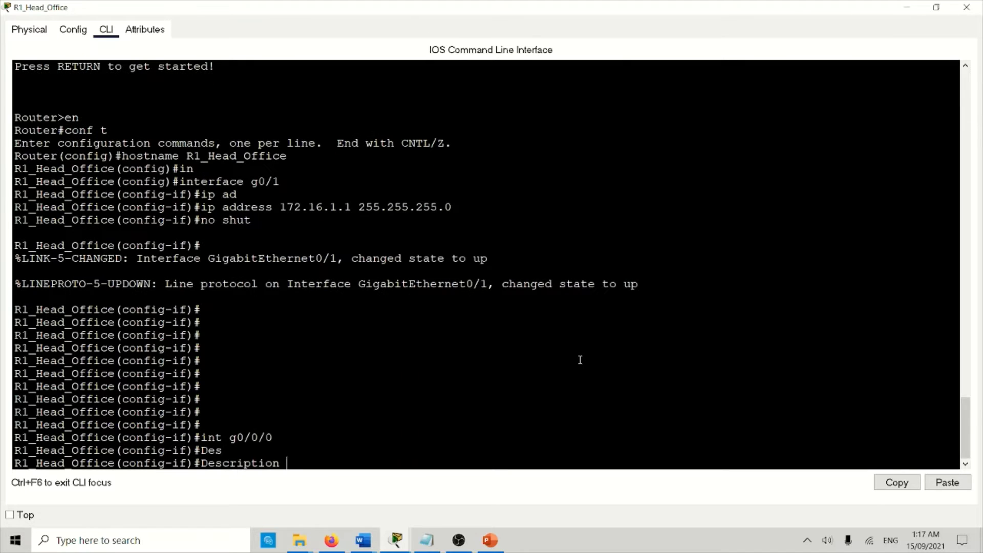
type("\"\"")
type(" W")
type("AN")
type(" Interfac")
type("e ")
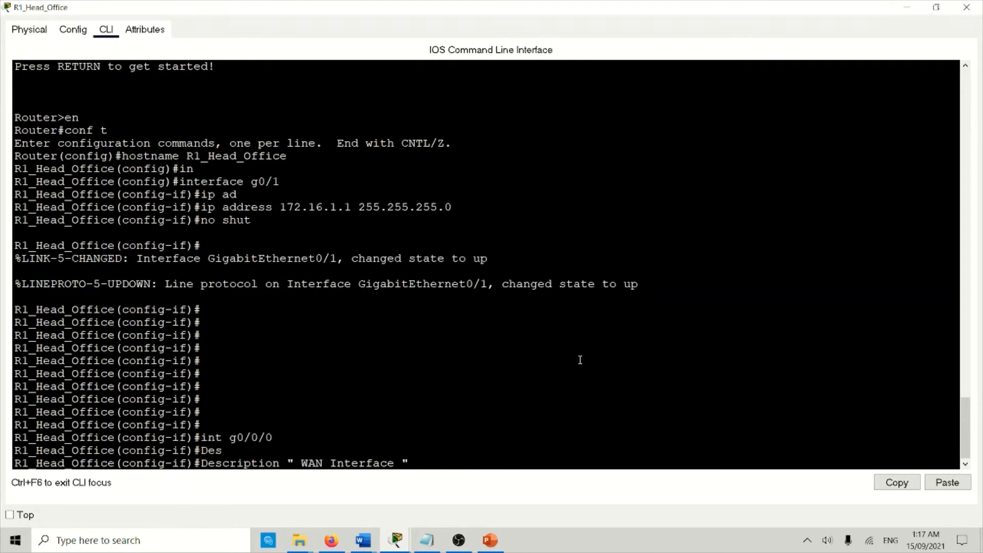
type("G0/0/0")
key("Return")
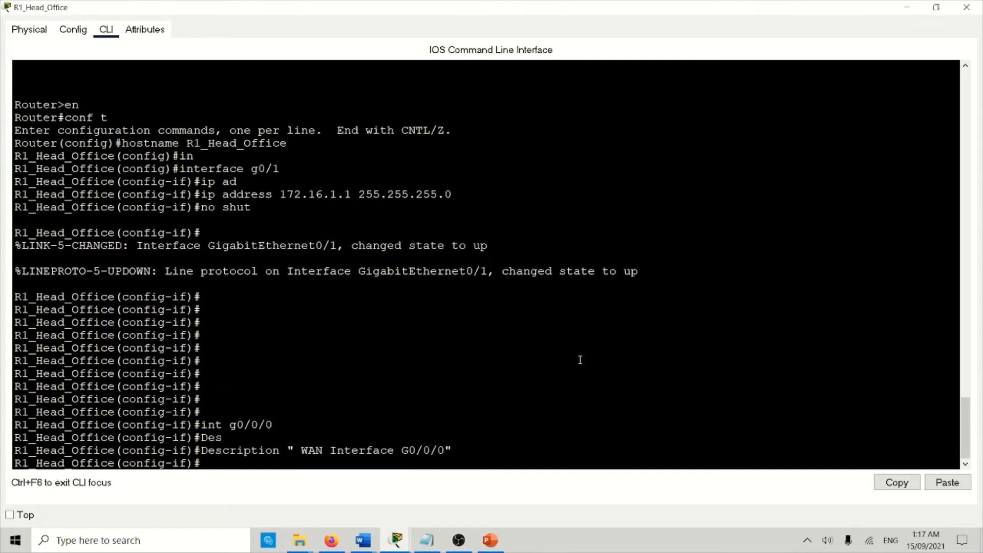
Assign IP address 10.1.1.1 with mask 255.255.255.252 to interface g0/0/0, enable it and return to global configuration mode.
type("ip ")
type("a")
key("Tab")
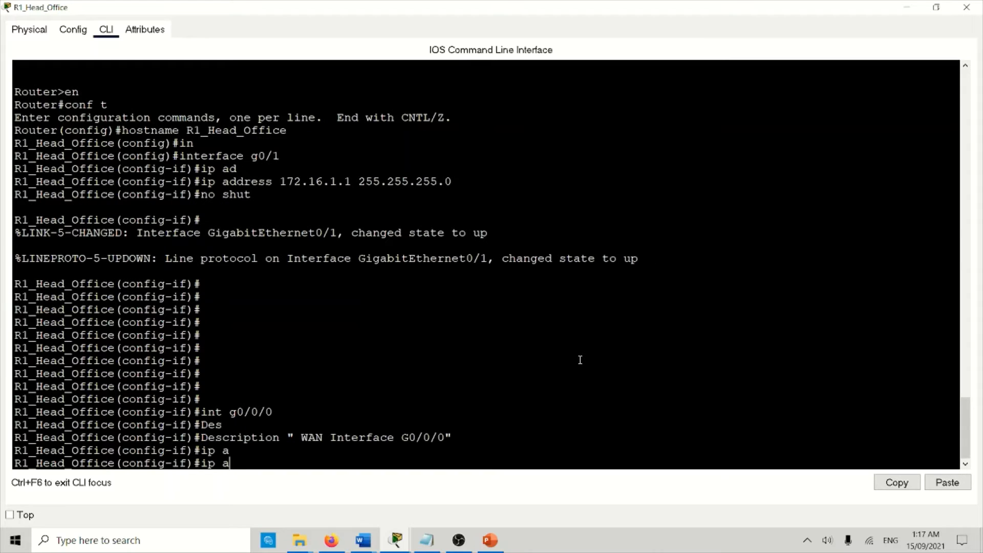
type("d")
key("Tab")
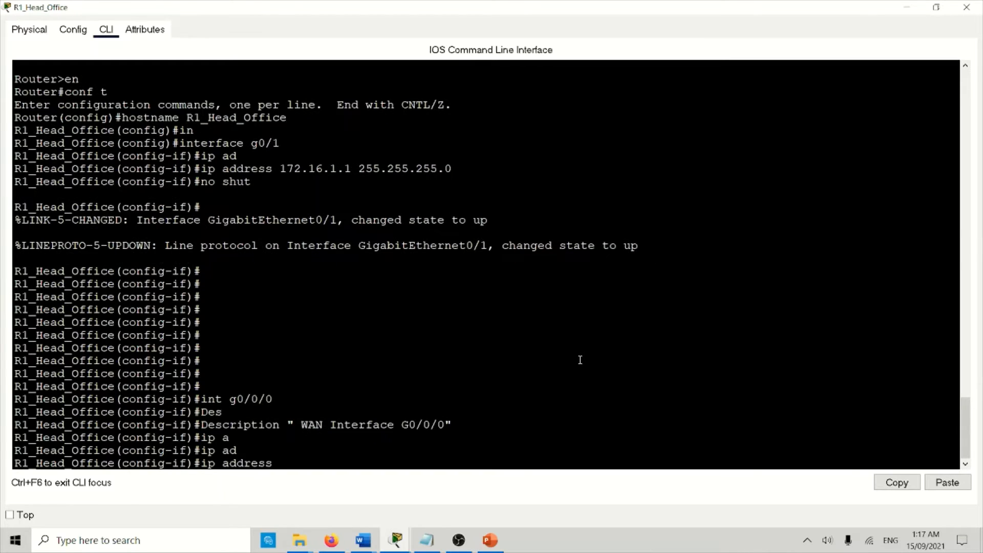
type("10.1.")
type("1.1")
type(" 25.")
type("5.255")
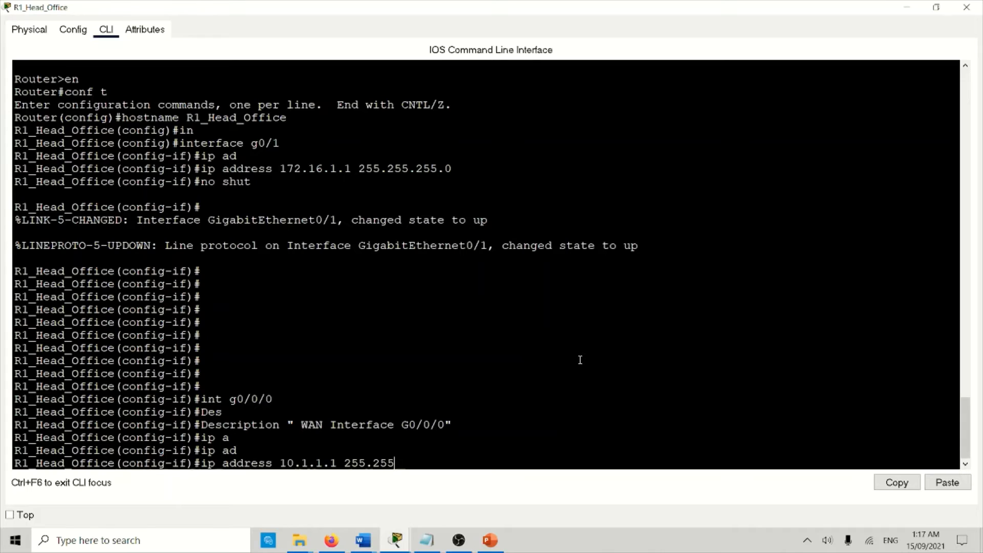
type(".255.252")
key("Return")
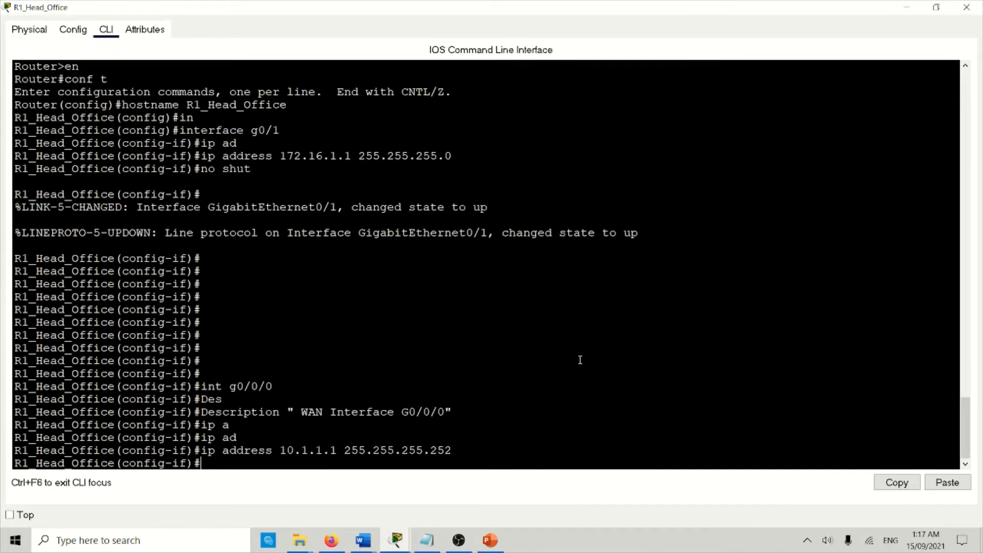
type("no shut")
key("Return")
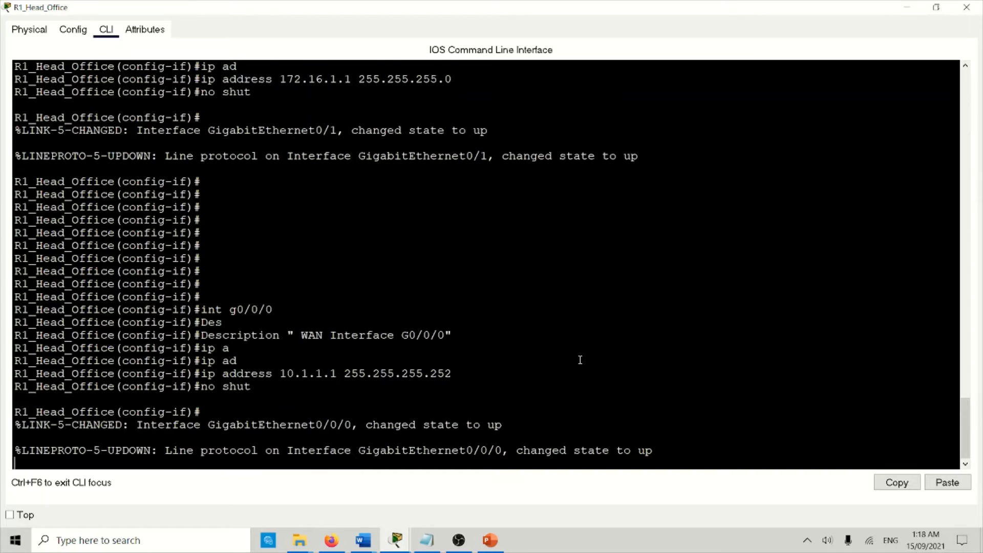
key("Return")
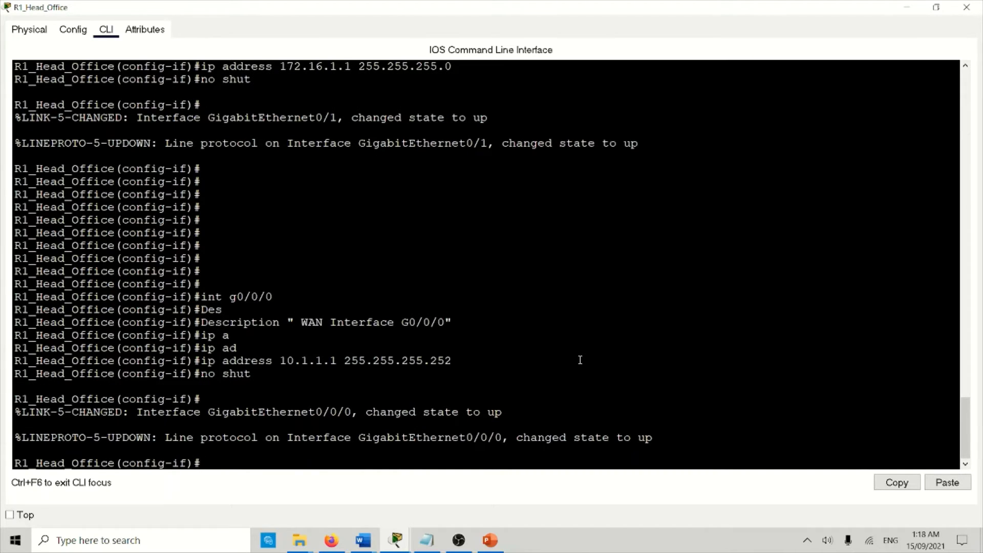
type("exit")
key("Return")
key("Return")
key("Return")
key("Return")
key("Return")
key("Return")
key("Return")
key("Return")
key("Return")
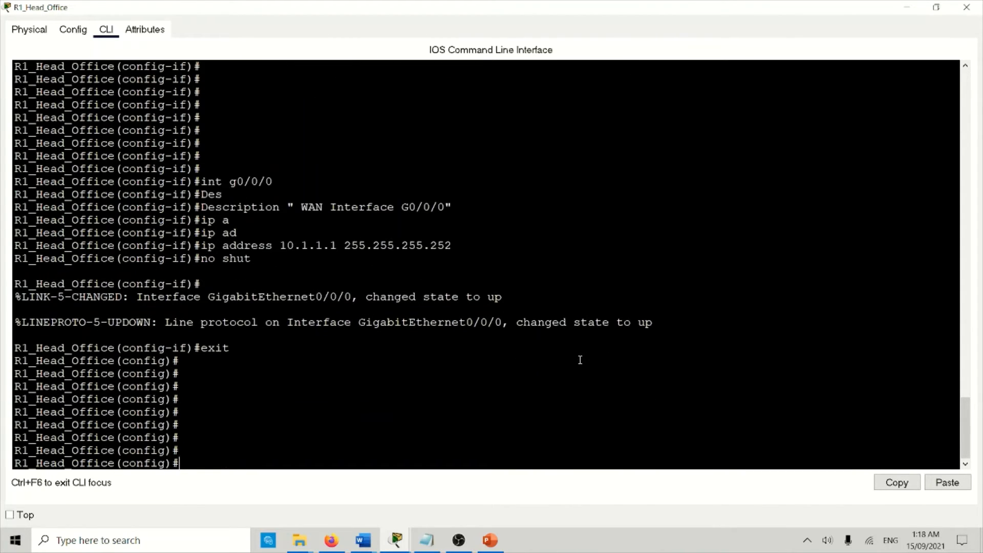
type("ip os")
key("Tab")
type("p")
key("Tab")
key("BackSpace")
key("BackSpace")
key("BackSpace")
key("BackSpace")
key("BackSpace")
key("BackSpace")
Start OSPF process 1 on R1_Head_Office and set its router ID to 1.1.1.1.
type("rou")
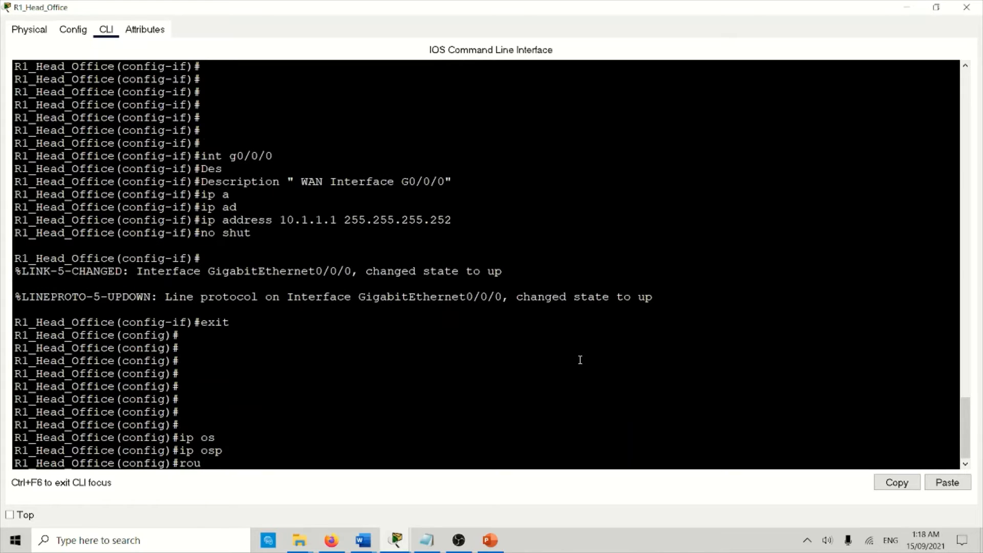
key("Tab")
type("p")
key("BackSpace")
type("os")
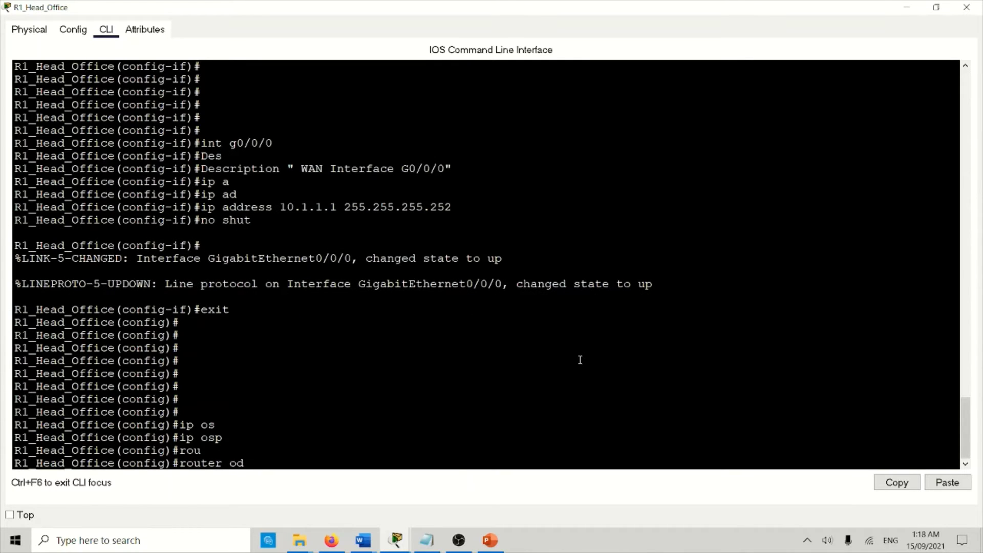
key("Tab")
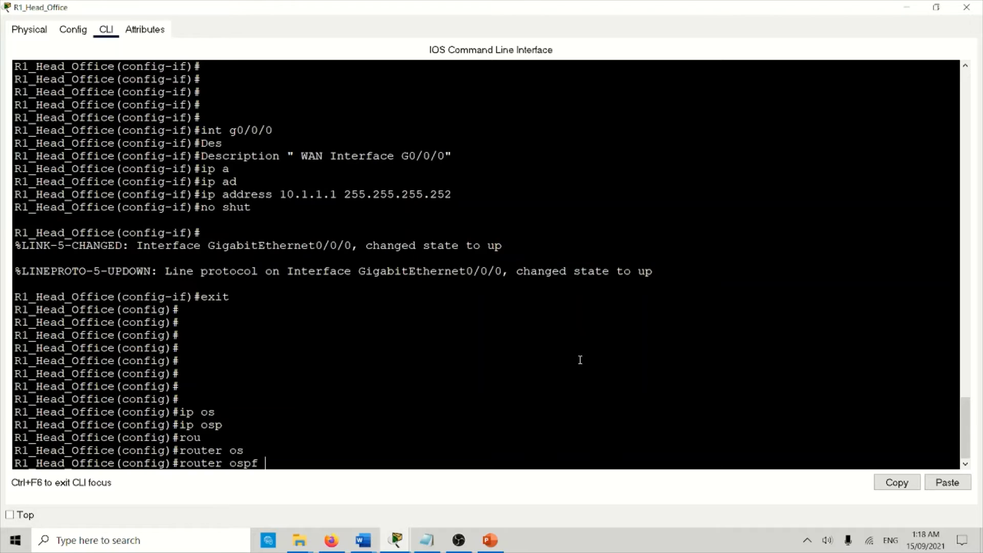
type("1")
key("Return")
type("router)#r")
key("Tab")
type("1.1.1")
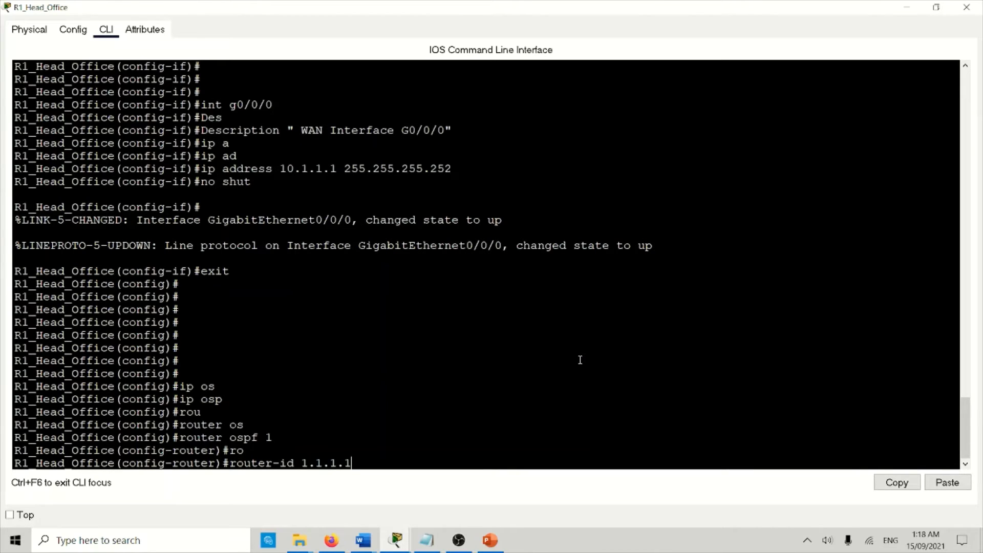
key("Return")
Advertise network 172.16.1.0 with wildcard mask 0.0.0.255 in OSPF area 0 on R1_Head_Office.
type("ne")
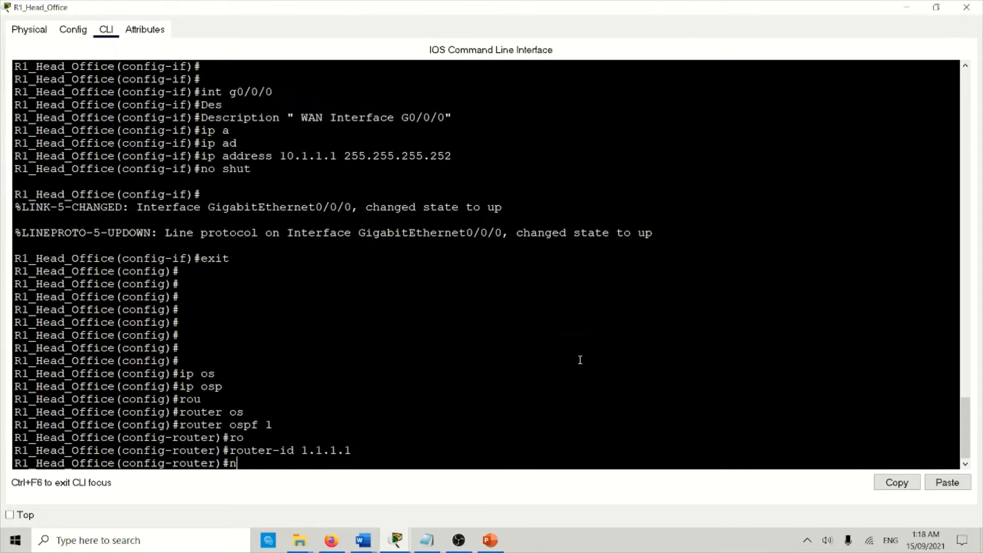
key("Tab")
type("t")
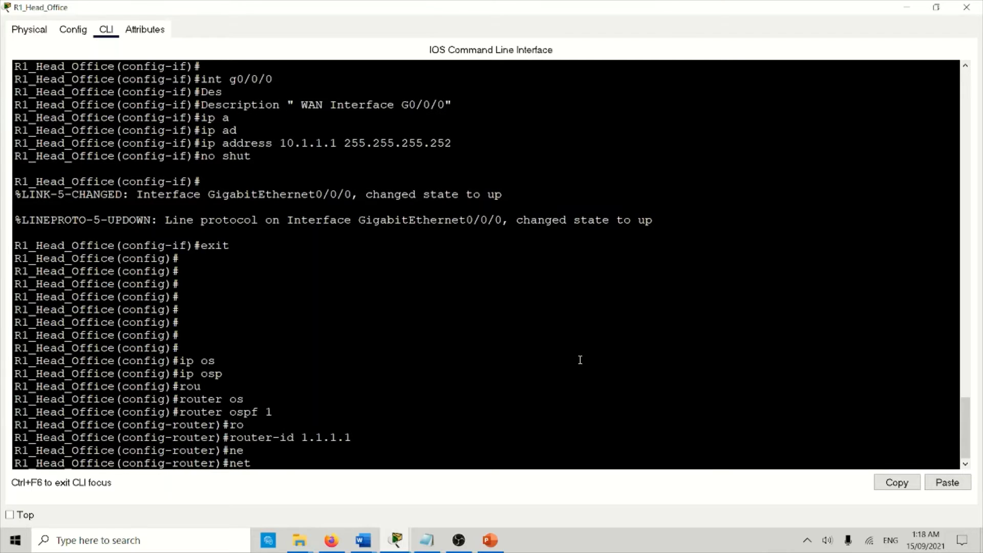
key("Tab")
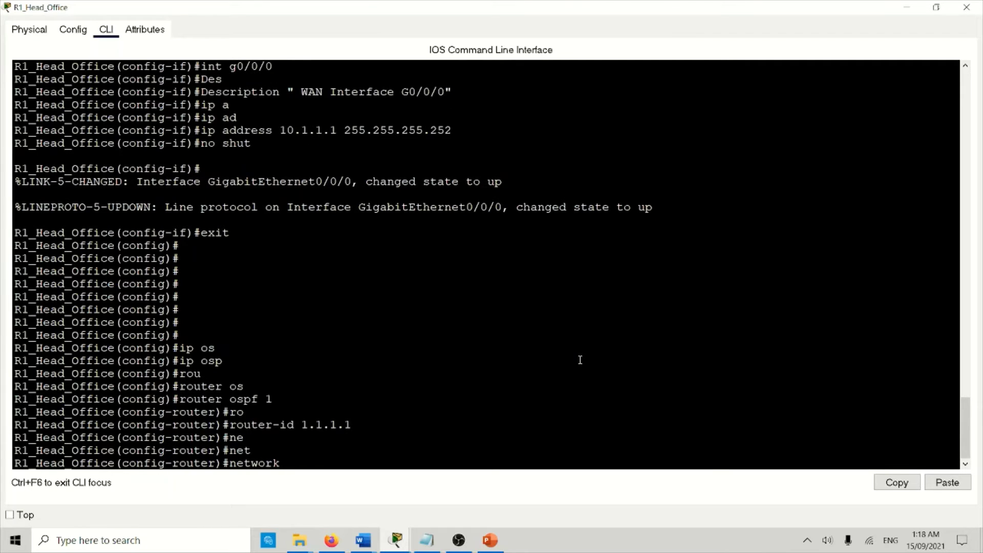
type("72.16.1.0 0.0.0.255")
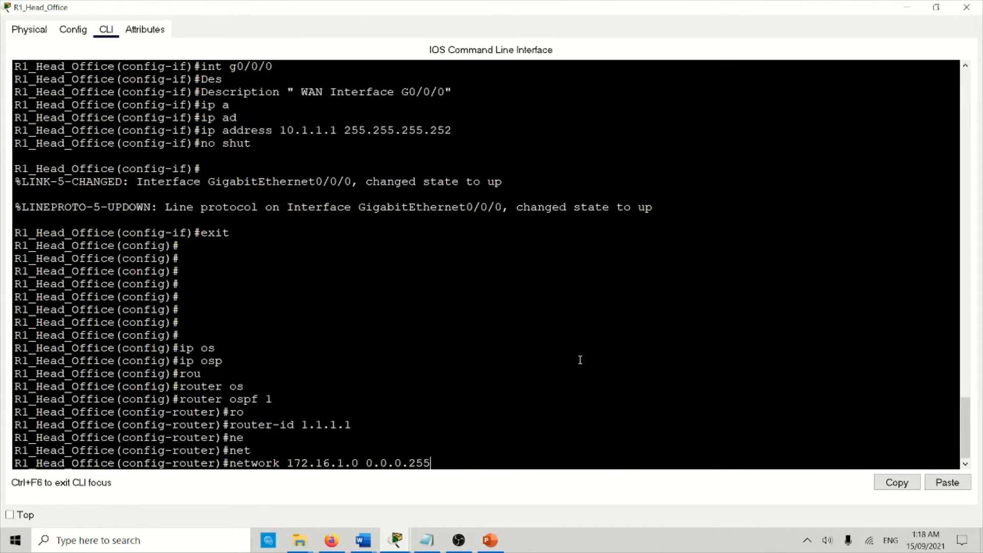
key("Return")
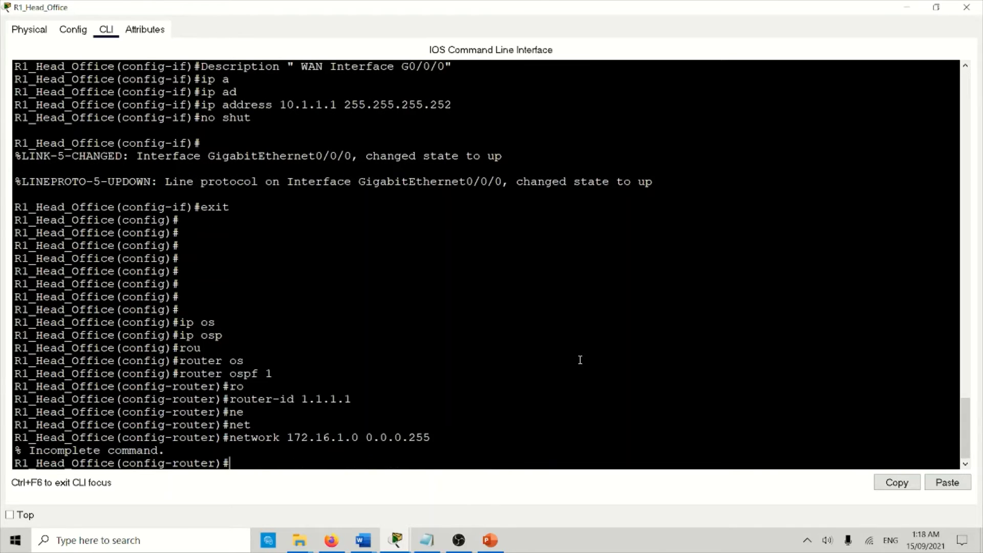
key("Up")
type("a")
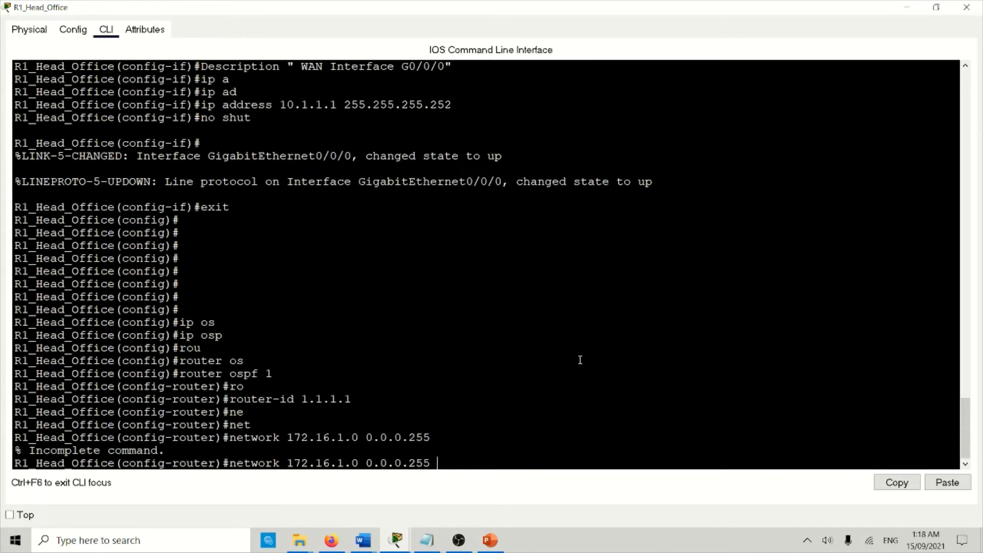
type("r")
key("Tab")
type("0")
key("Return")
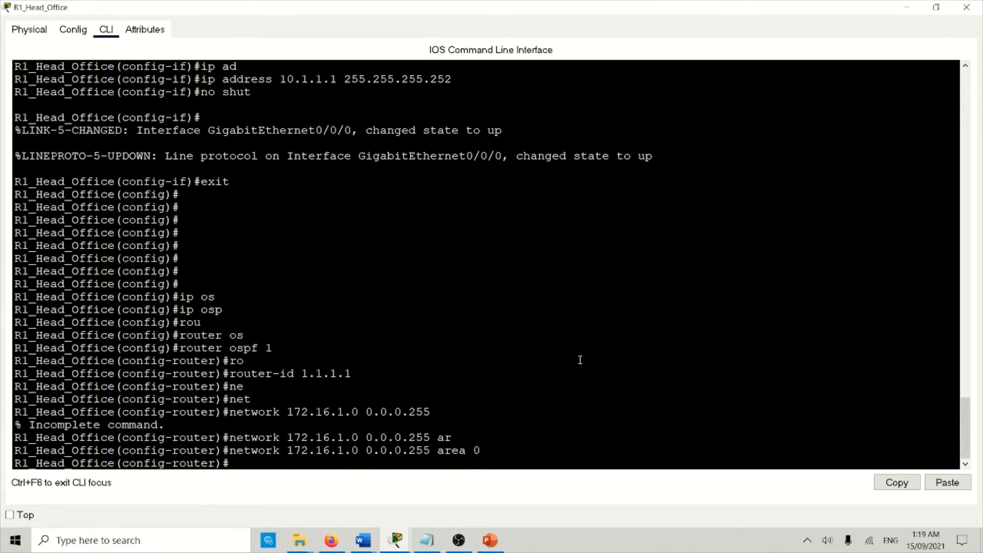
Advertise the WAN network 10.1.1.0 with wildcard mask 0.0.0.3 in OSPF area 0 on R1_Head_Office.
type("net")
key("Tab")
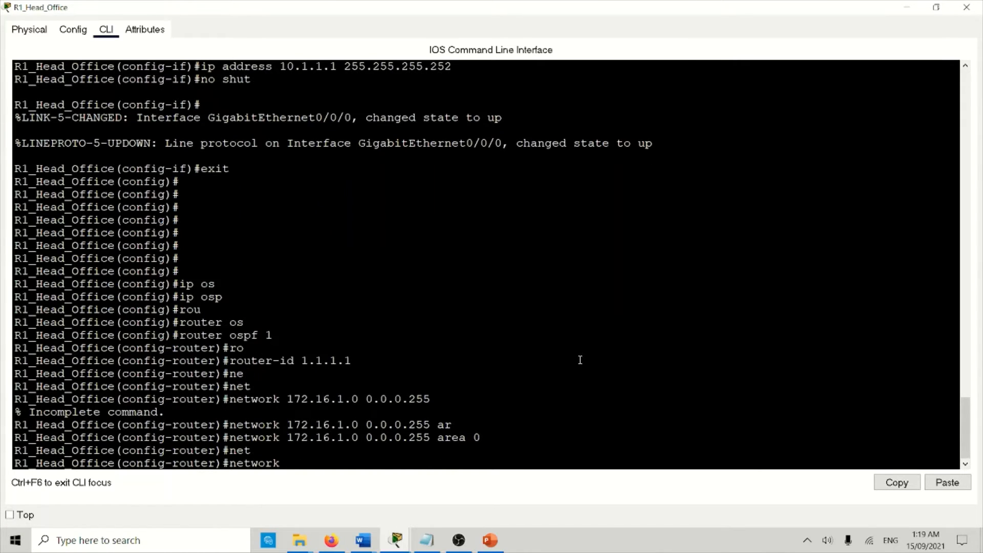
type("10.1.1.0 0.0.0.3 ar")
key("Tab")
type("0")
key("Return")
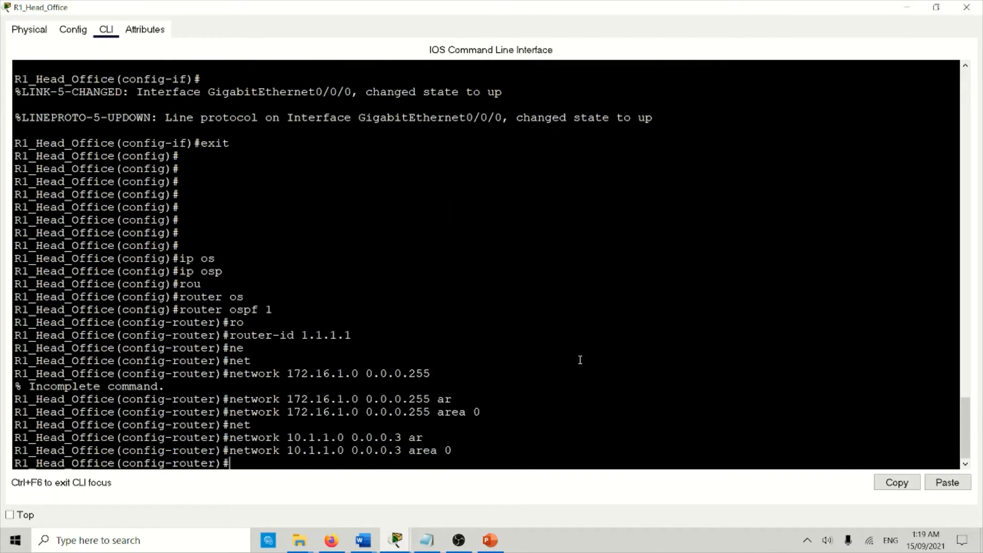
Make g0/1 a passive OSPF interface on R1_Head_Office and return to privileged EXEC mode.
type("pa")
key("Tab")
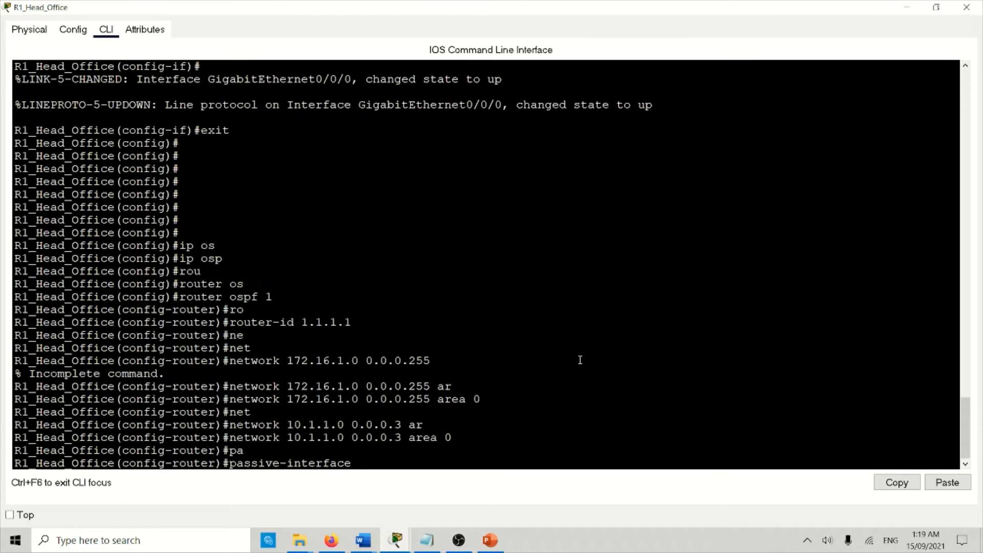
type("g0/1")
key("Return")
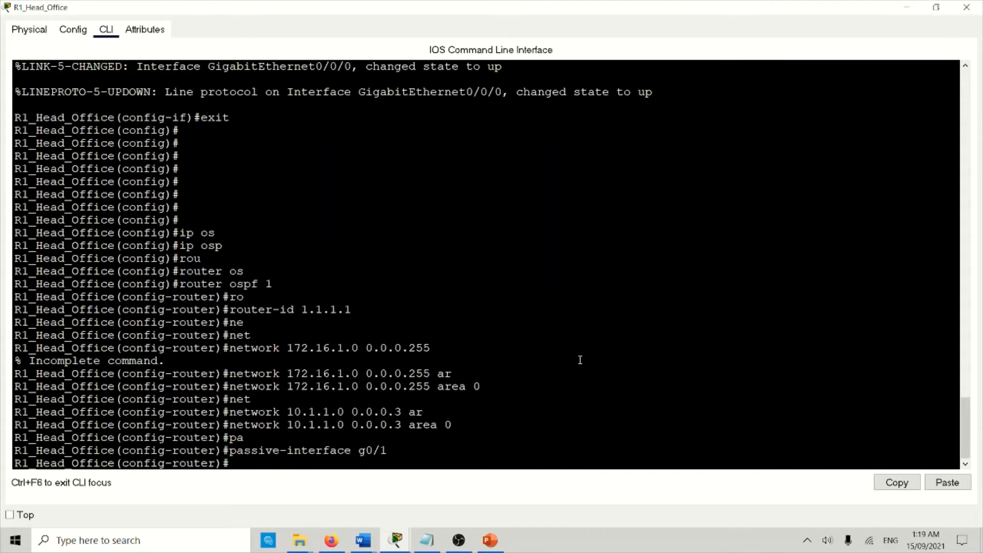
key("ctrl+z")
key("Return")
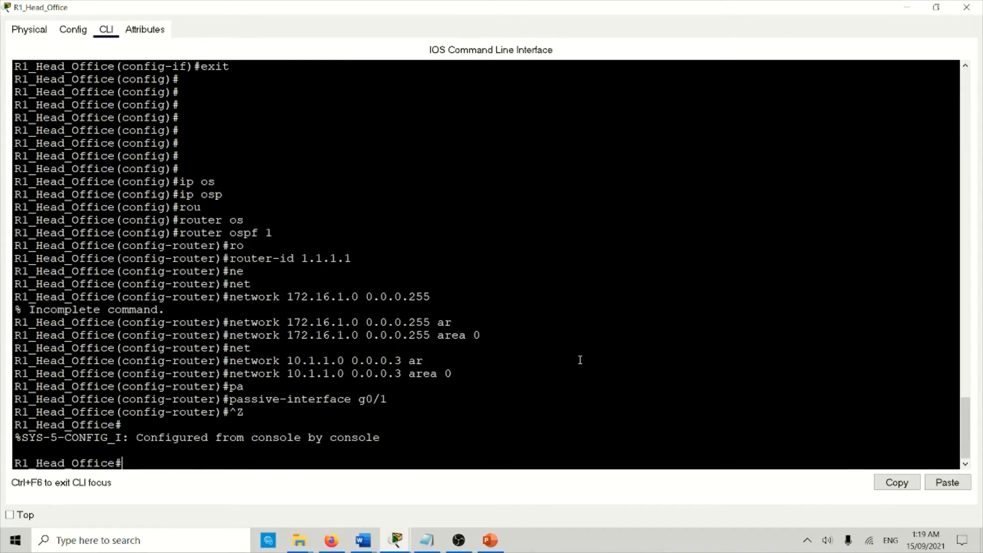
Display the brief IP interface summary on R1_Head_Office and check the addresses and status of g0/1 and g0/0/0.
type("sho ip in")
key("Tab")
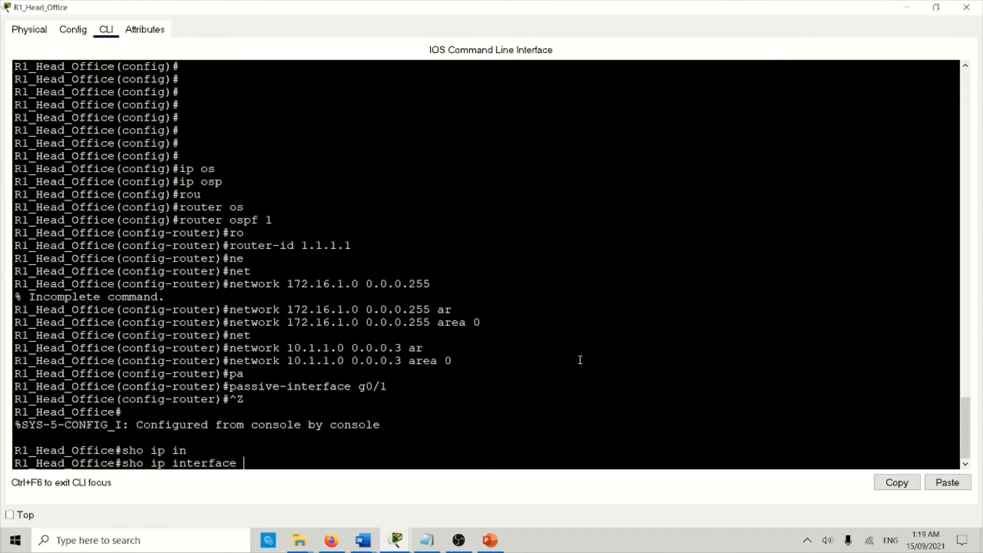
type("b")
key("Tab")
key("Return")
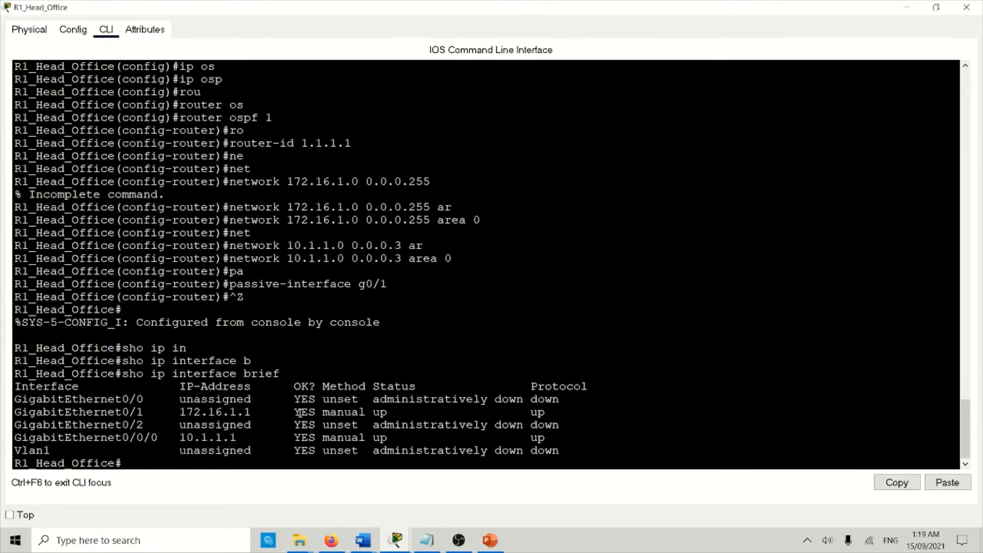
left_click_drag(302, 413, 442, 425)
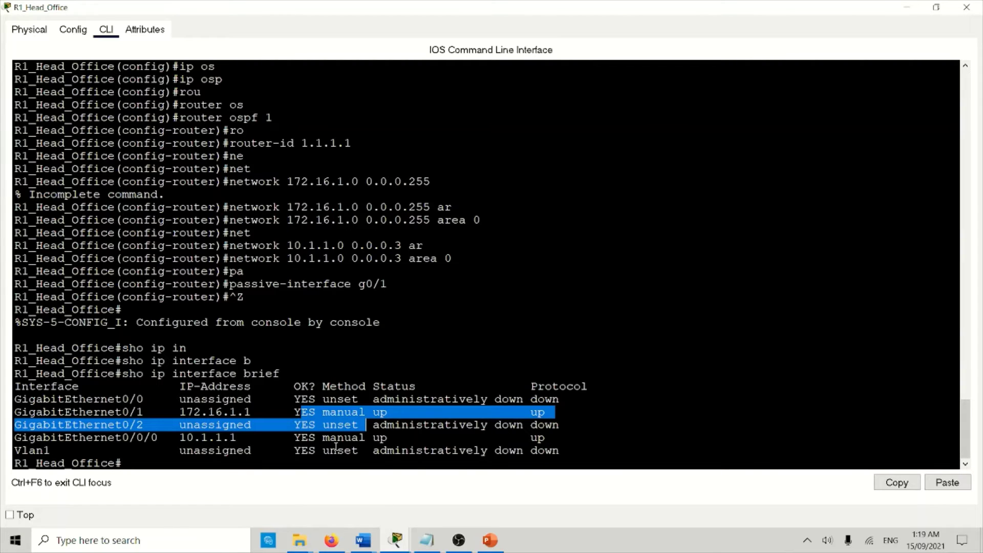
left_click_drag(302, 437, 578, 433)
left_click(578, 432)
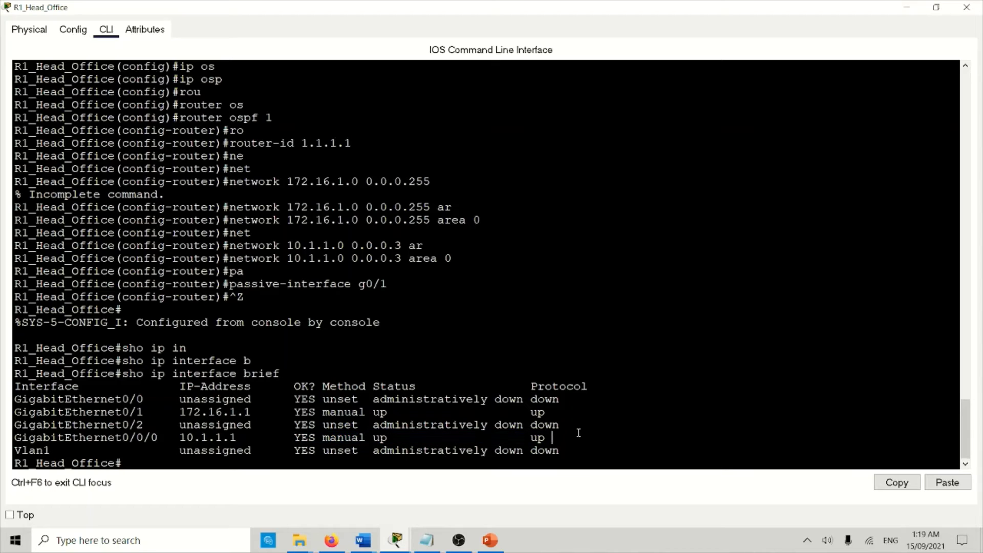
key("Return")
key("Return")
key("Return")
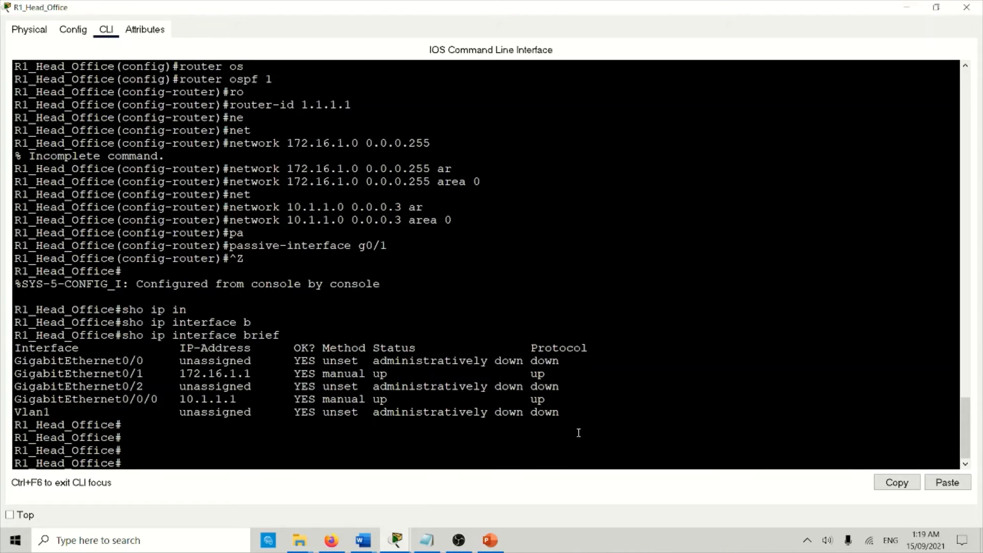
Save the running configuration of R1_Head_Office to startup-config, accepting the default destination filename.
type("co")
type("p")
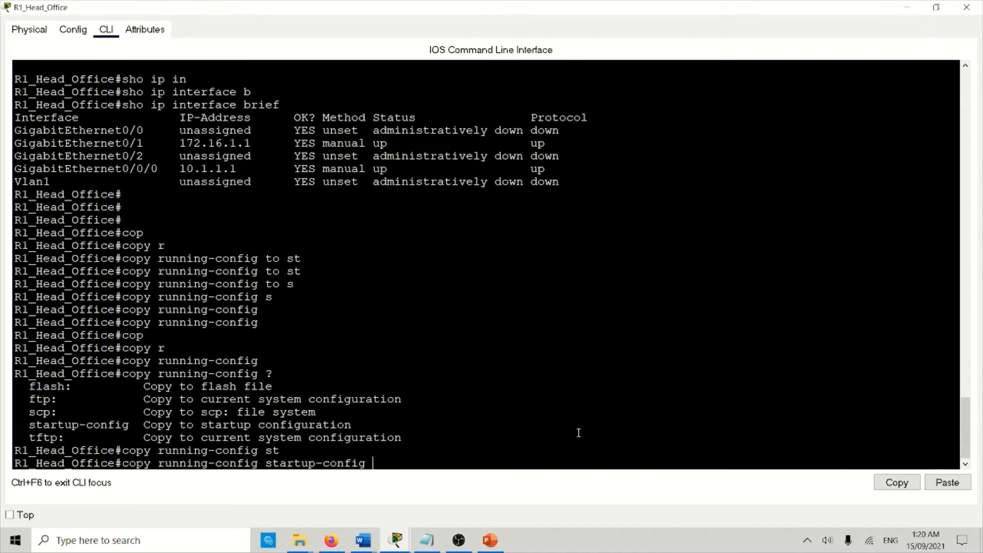
key("Return")
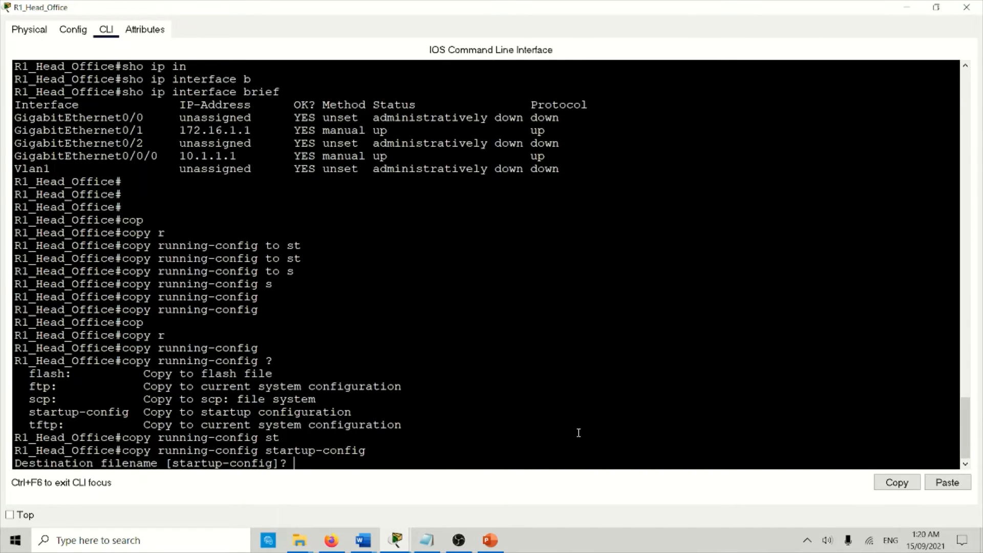
key("Return")
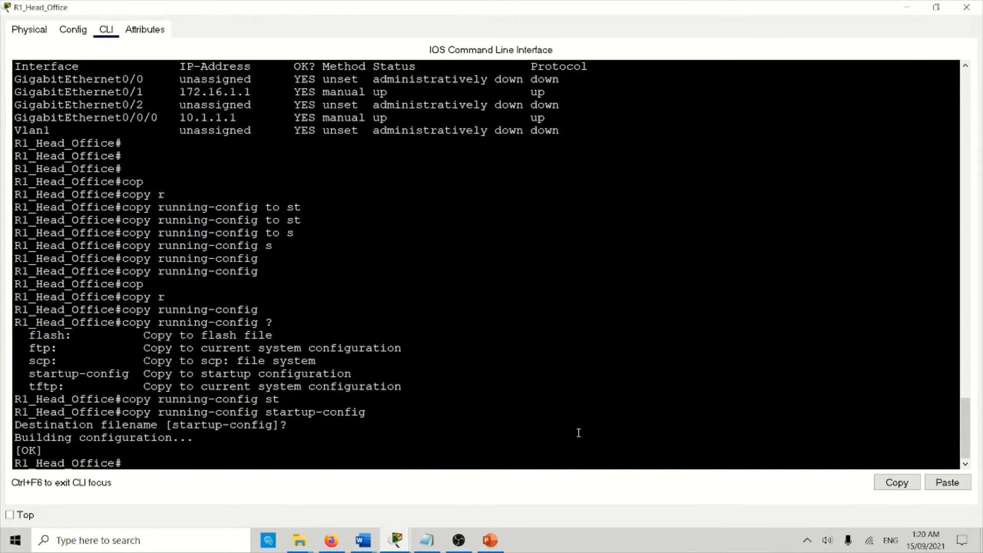
key("Return")
key("Return")
key("Return")
key("Return")
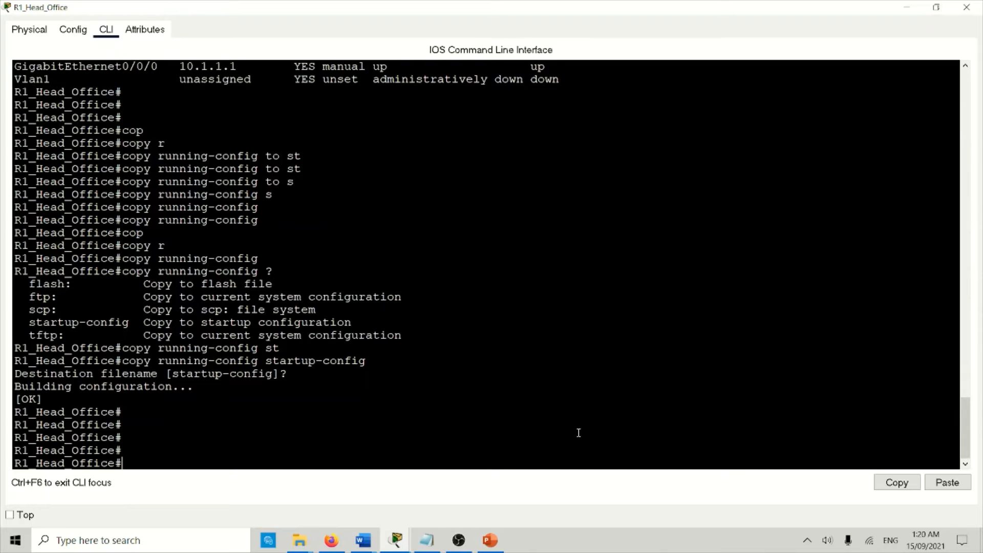
Switch to the branch office router's command line and enter global configuration mode.
left_click(906, 8)
key("Return")
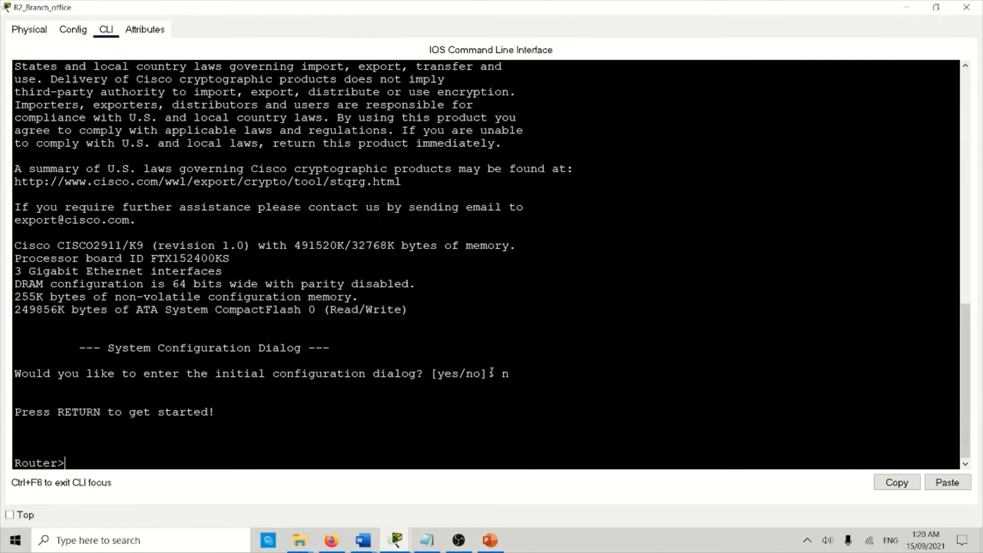
type("en")
key("Return")
type("conf t")
key("Return")
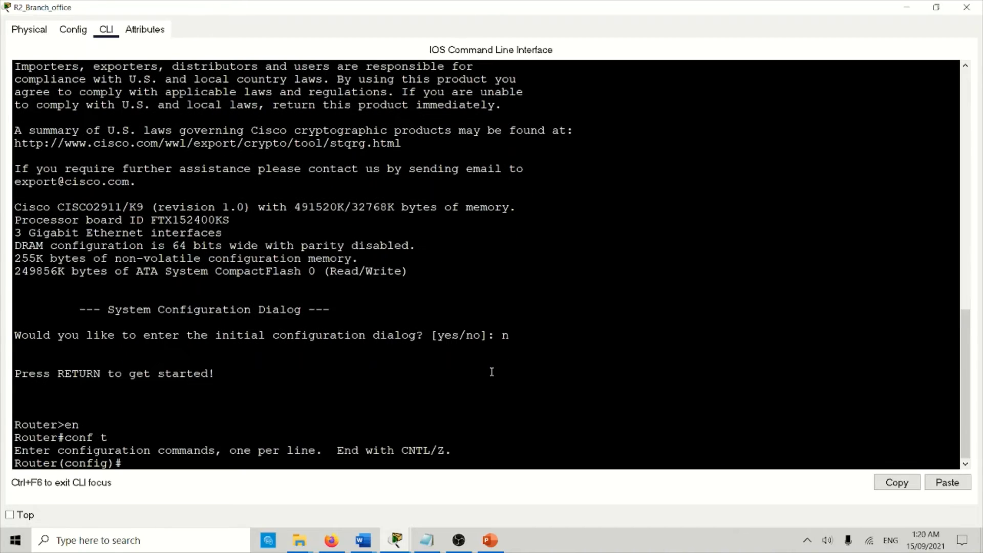
key("Return")
key("Return")
key("Return")
key("Return")
key("Return")
key("Return")
key("Return")
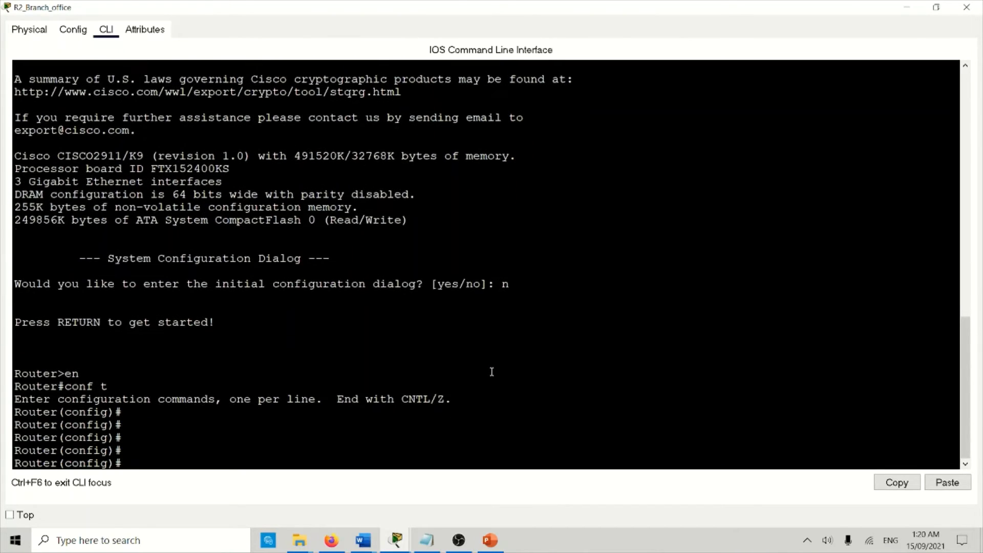
Set the branch office router's hostname to R2_Branch_office.
type("host")
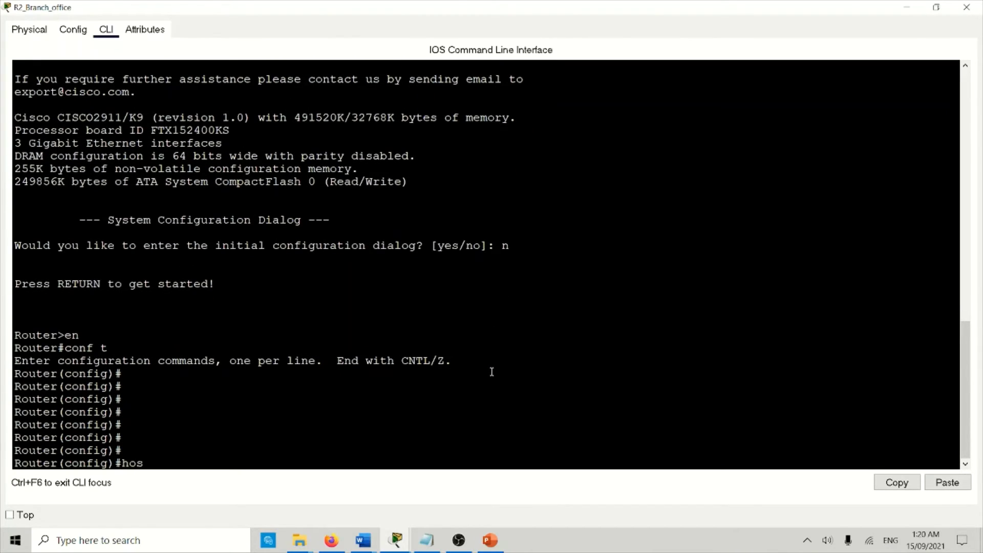
key("Tab")
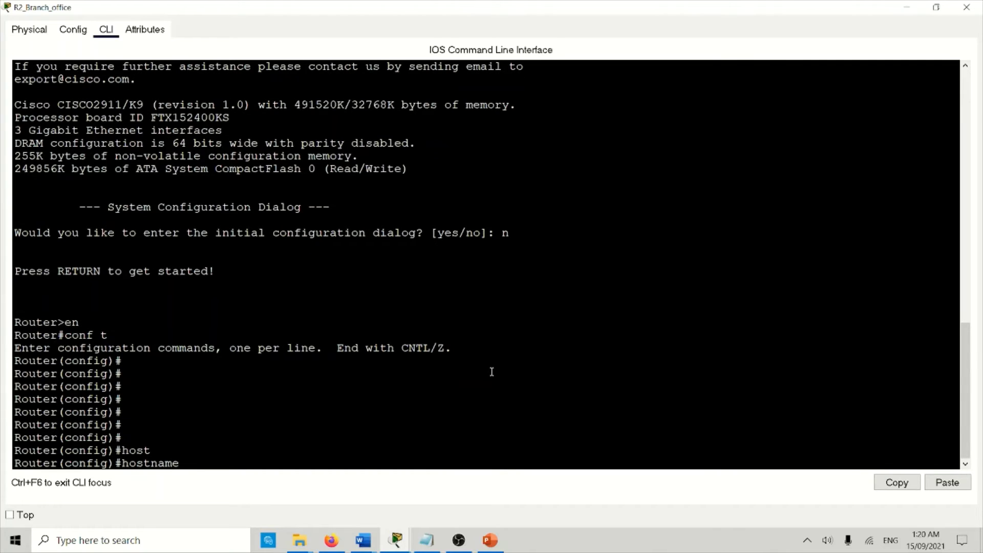
type("R2_Branch_office")
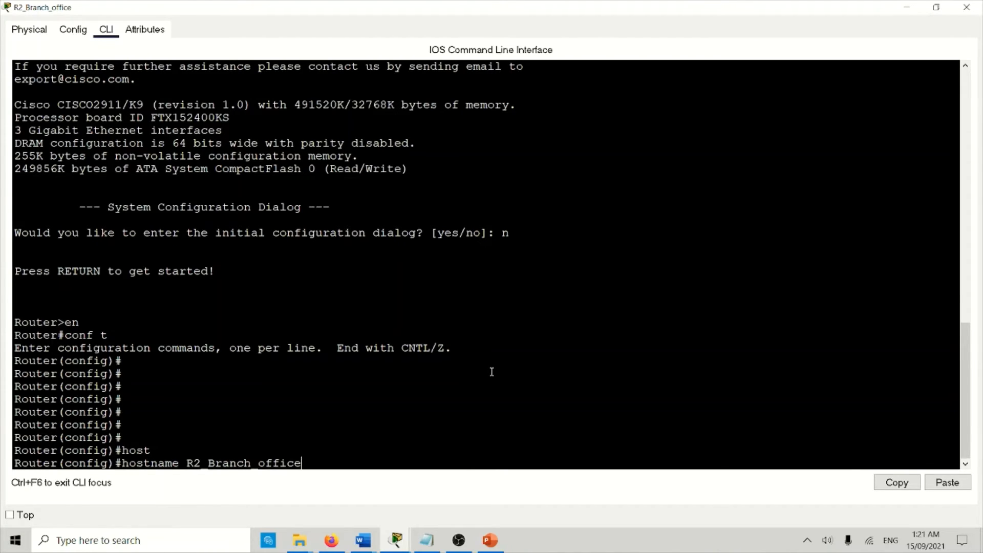
key("Return")
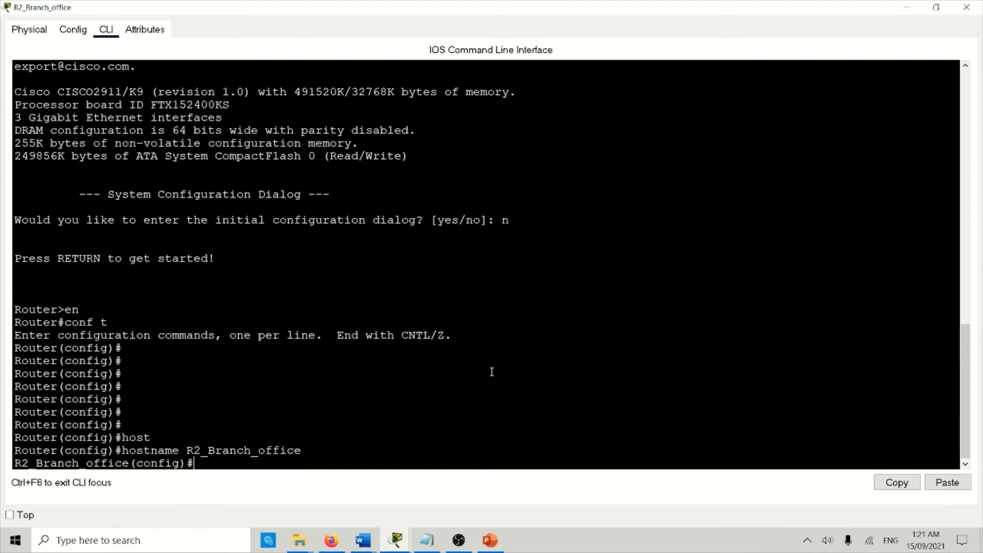
key("Return")
key("Return")
key("Return")
Give the branch router's g0/1 interface the description "Internal Lan g0/1".
type("int g0")
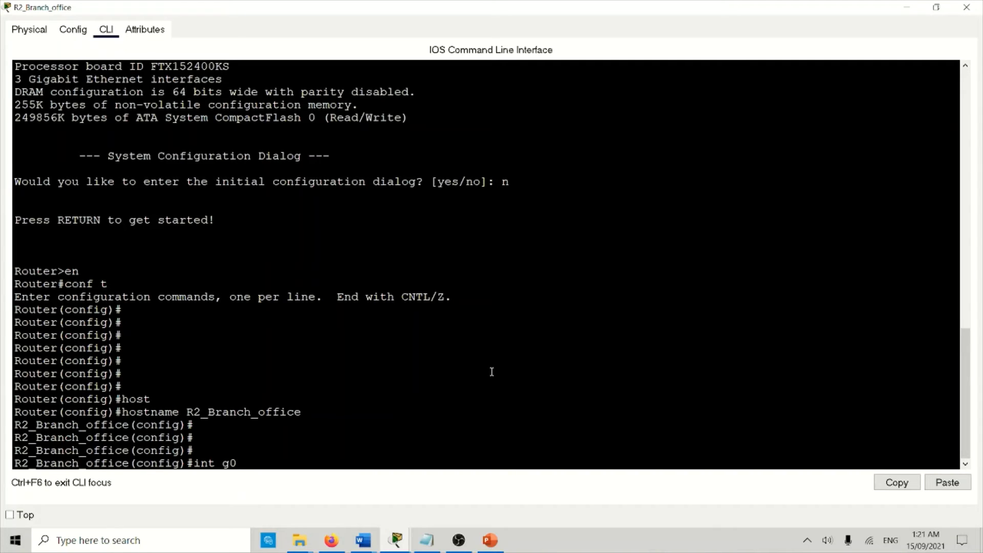
type("/1")
key("Return")
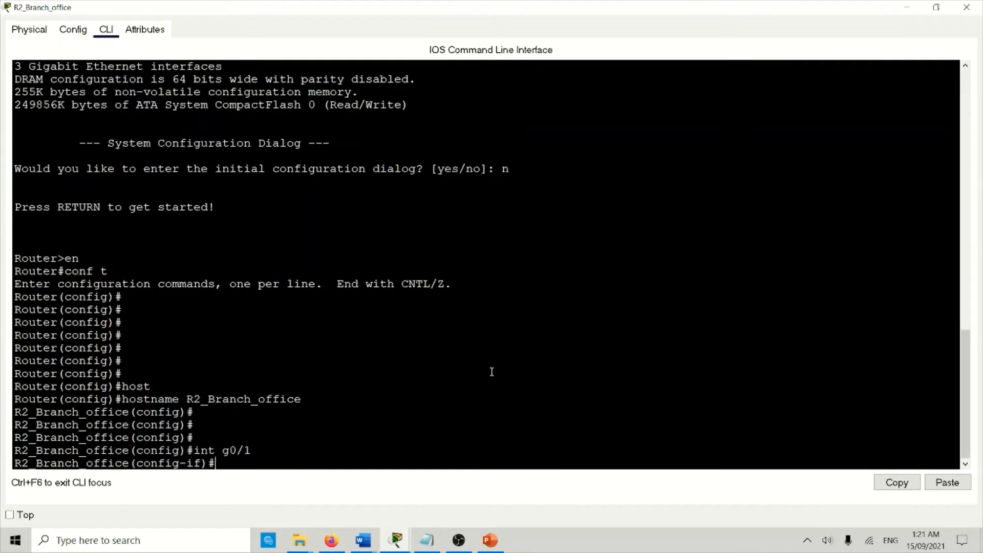
type("des")
key("Tab")
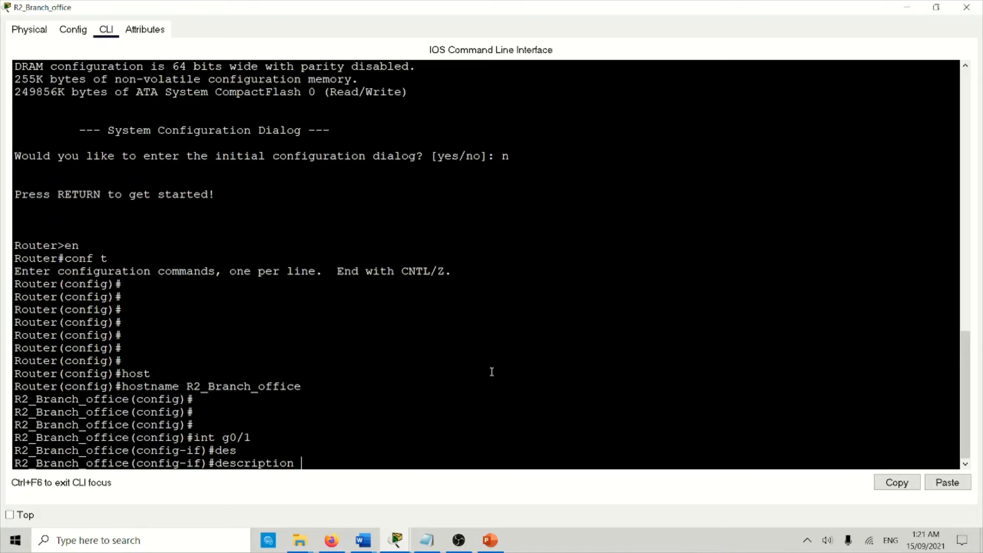
type("\"")
type("Int")
type("ernal")
type(" Ne")
key("BackSpace")
key("BackSpace")
type("Lan g0/")
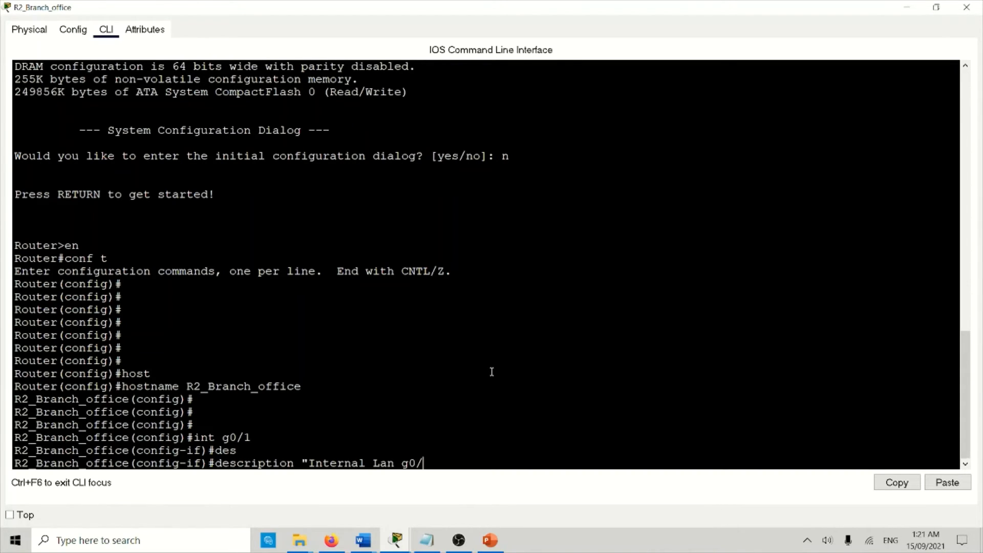
type("0")
key("BackSpace")
type("1")
key("Return")
Assign IP address 192.168.1.1 with mask 255.255.255.0 to the branch router's g0/1 interface.
type("ip ad")
key("Tab")
type("192.168.1.1")
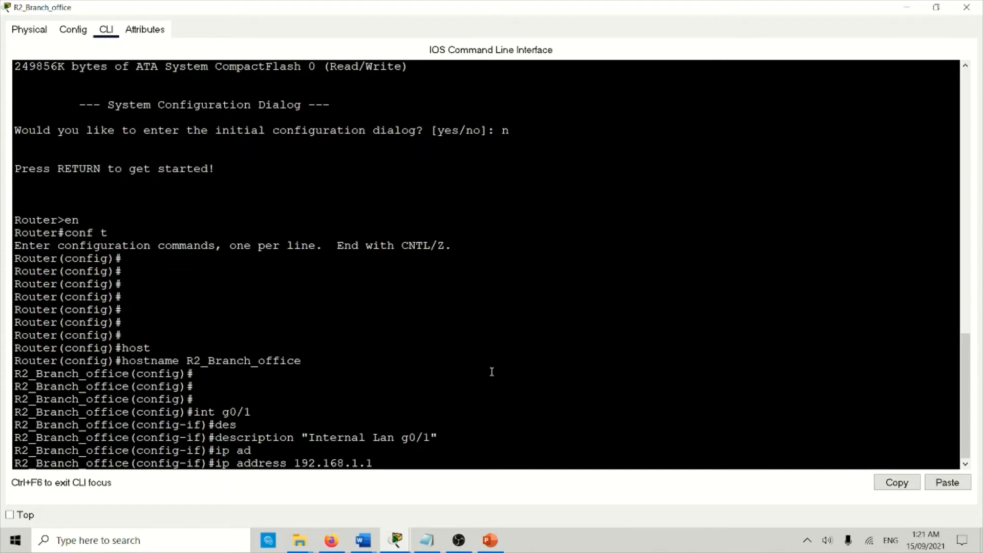
type(" 255.255.255.0")
key("Return")
key("Return")
key("Return")
key("Return")
key("Return")
Enable the branch router's g0/1 interface with no shutdown.
type("no shu")
key("Tab")
key("Return")
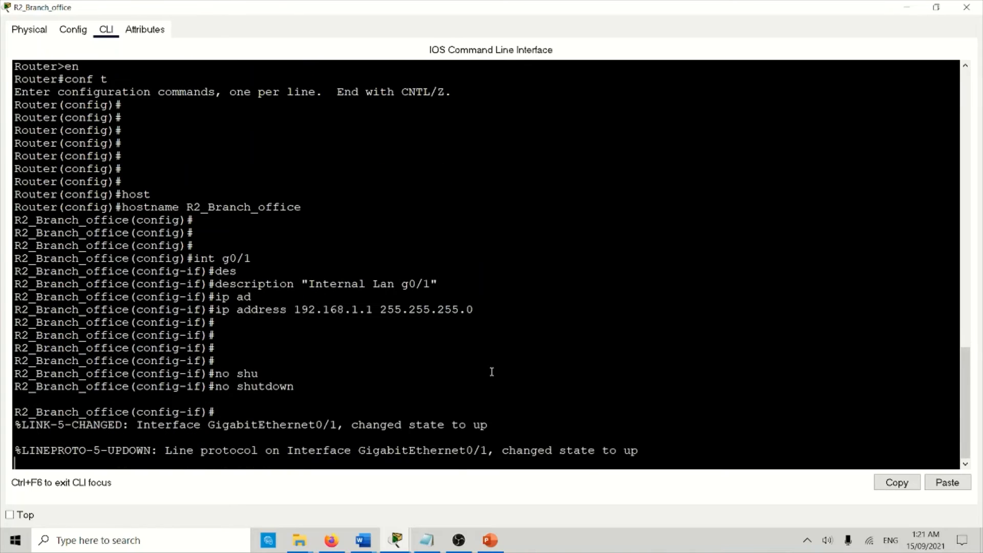
key("Return")
key("Return")
key("Return")
key("Return")
Give the branch router's g0/0 interface the description "WAN connection g0/0".
type("int")
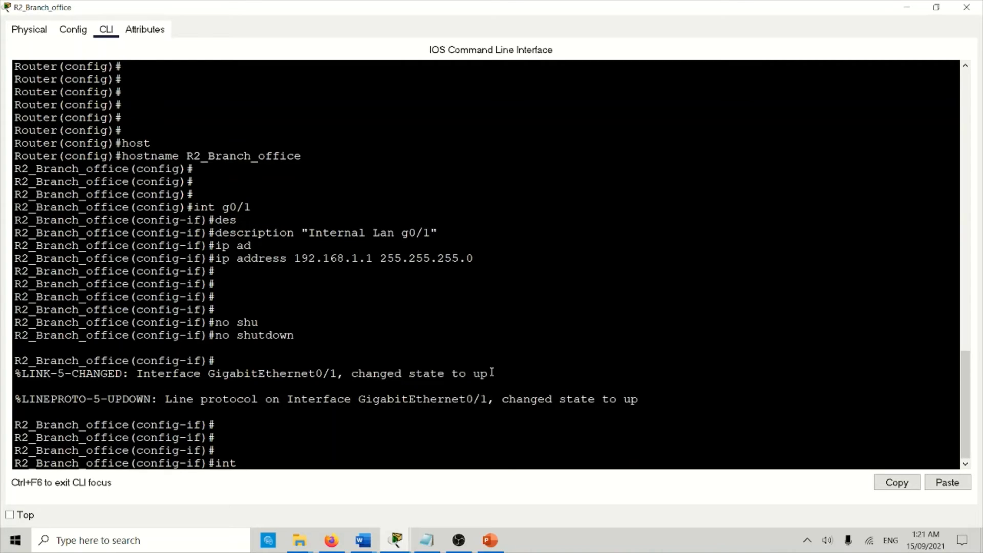
type(" g0/0")
key("Return")
type("de")
key("Tab")
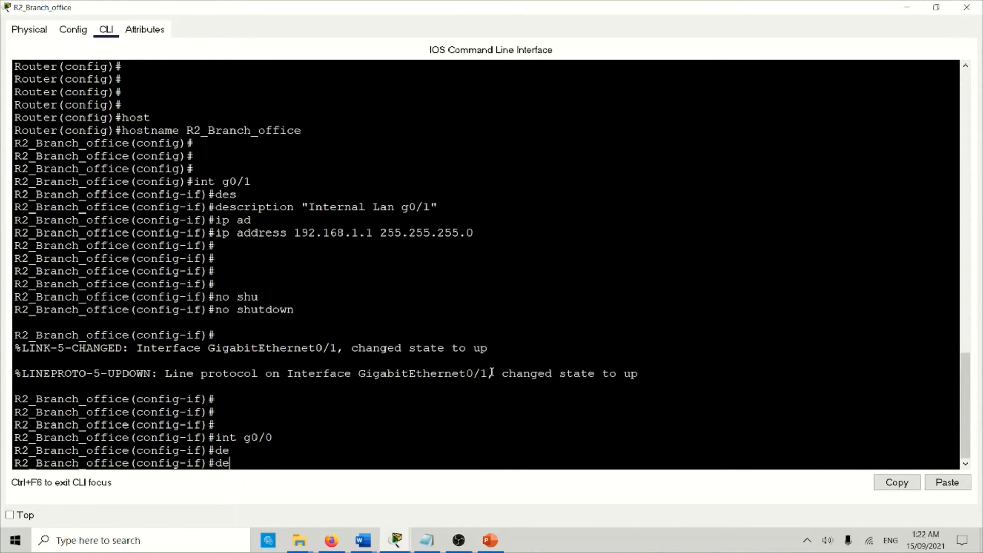
type("s")
key("Tab")
type("\"")
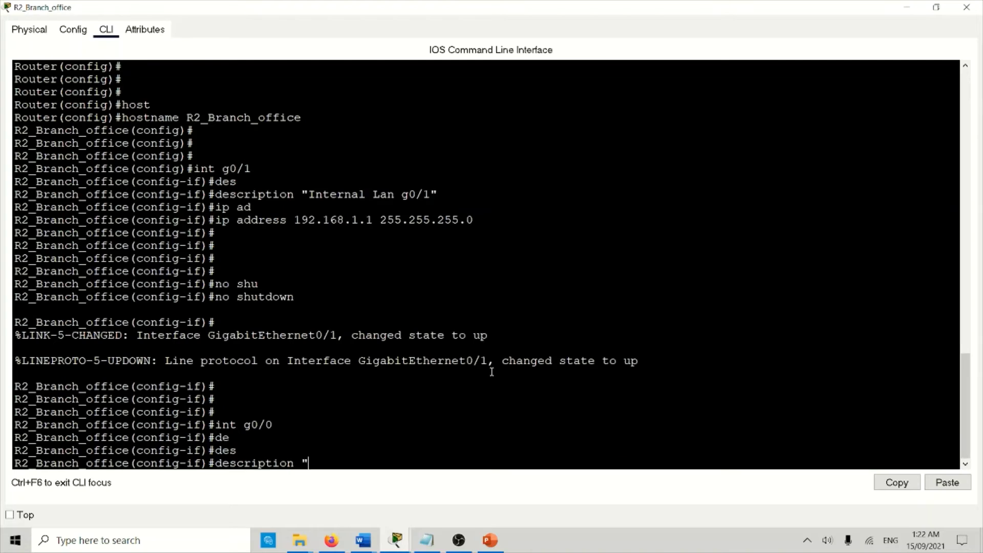
type("WAN connection g0/0\"")
key("Return")
Assign IP address 10.1.1.2 with mask 255.255.255.252 to the branch router's g0/0 interface.
type("ip ad")
key("Tab")
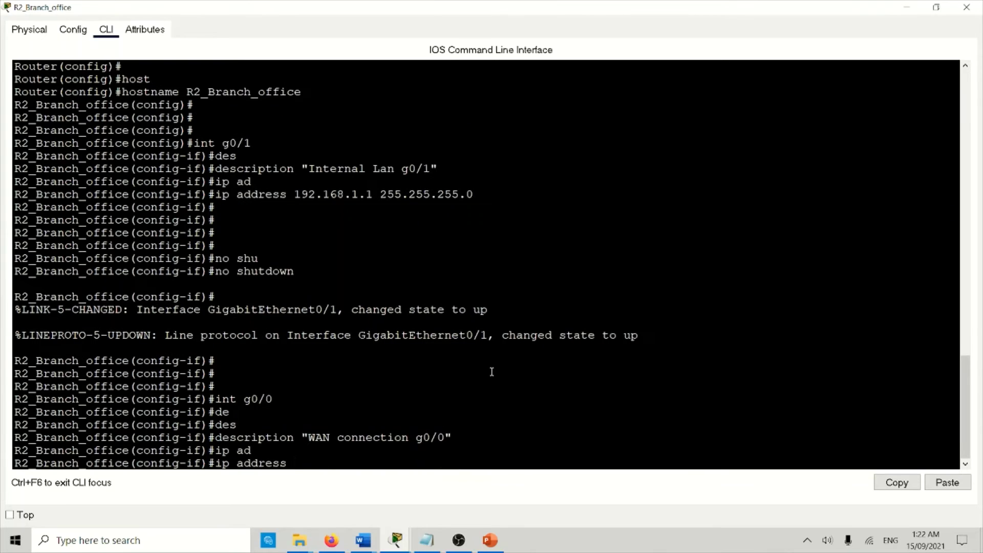
type("10.1.1.2 255.255.255.252")
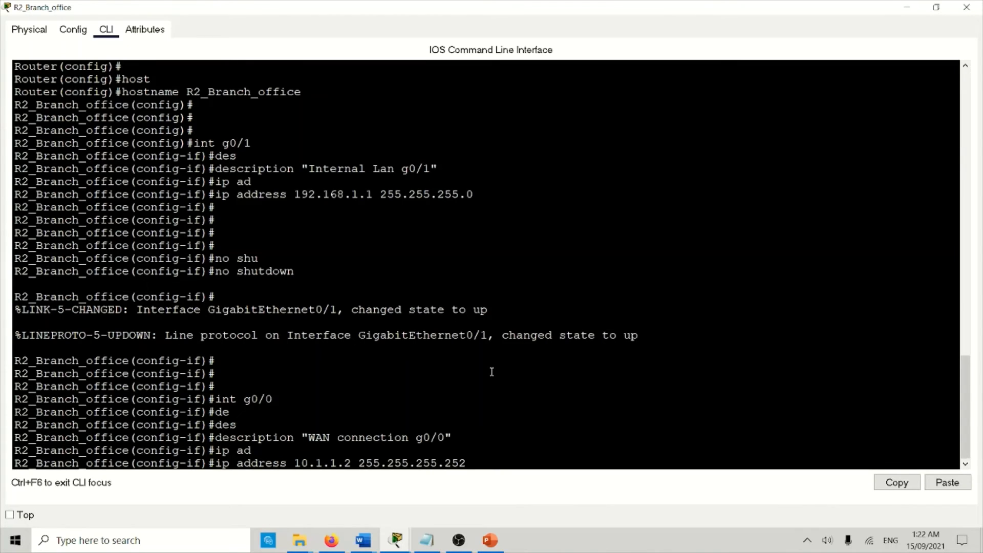
key("Return")
Enable the branch router's g0/0 interface with no shutdown and return to global configuration mode.
type("no shu")
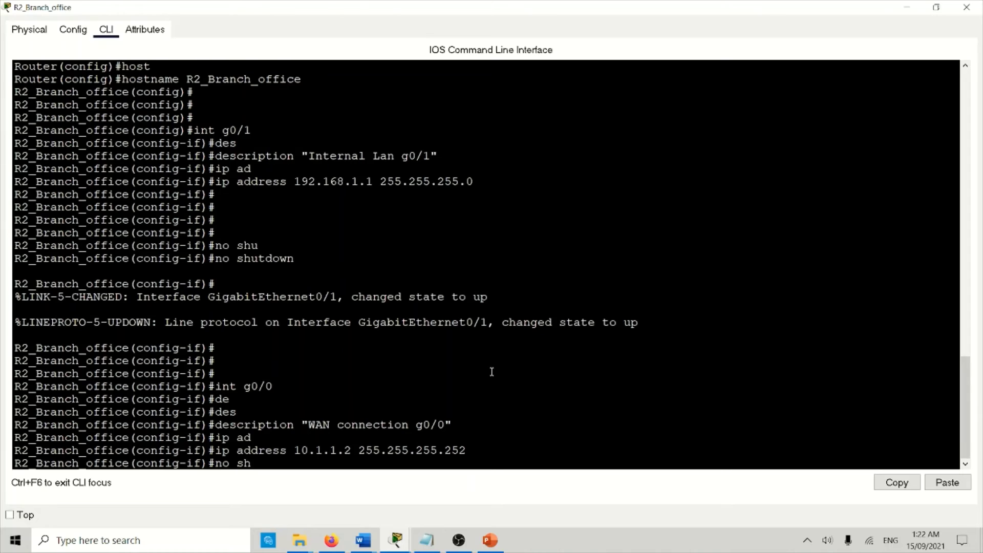
key("Tab")
key("Return")
key("Return")
key("Return")
key("Return")
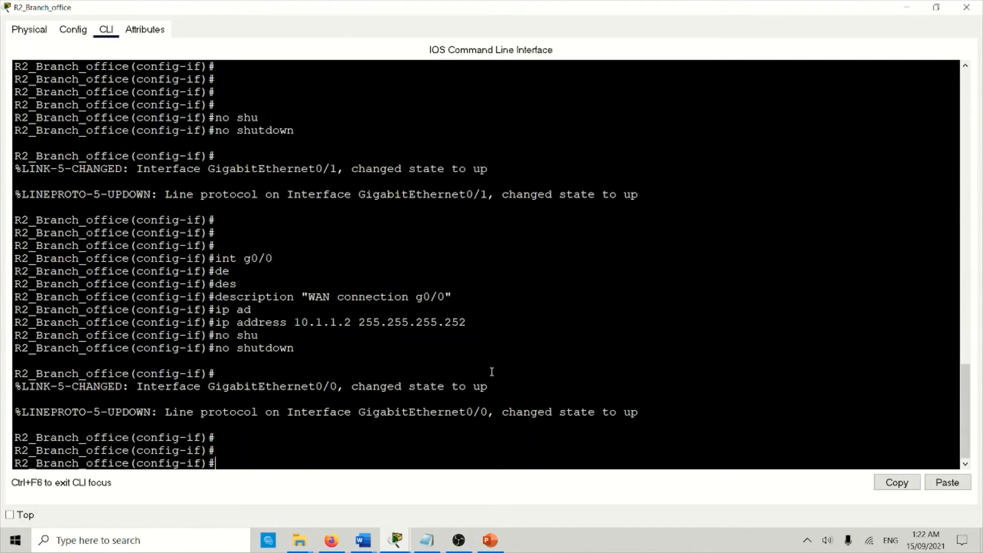
type("exit")
key("Return")
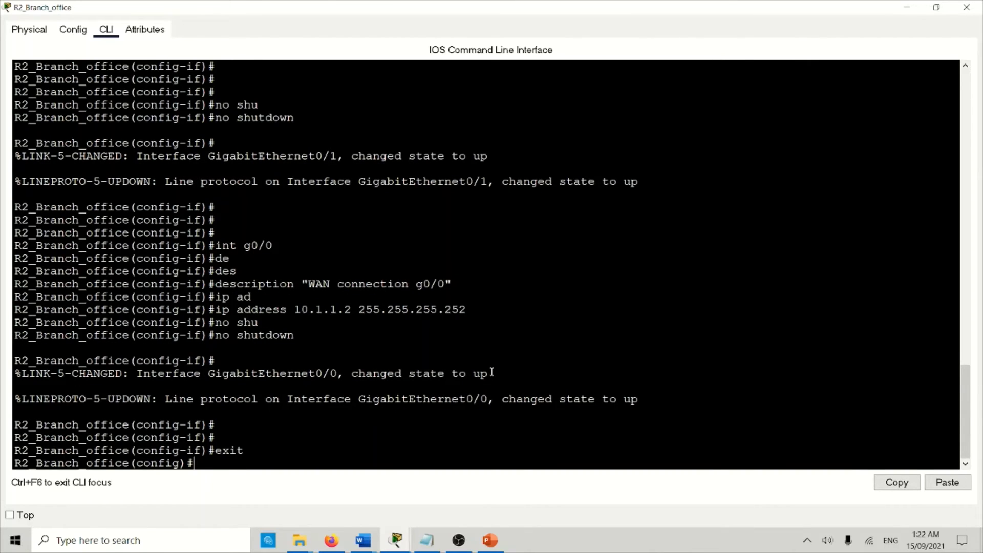
Start OSPF process 1 on R2_Branch_office and set its router ID to 2.2.2.2.
type("rou")
key("Tab")
type("os")
key("Tab")
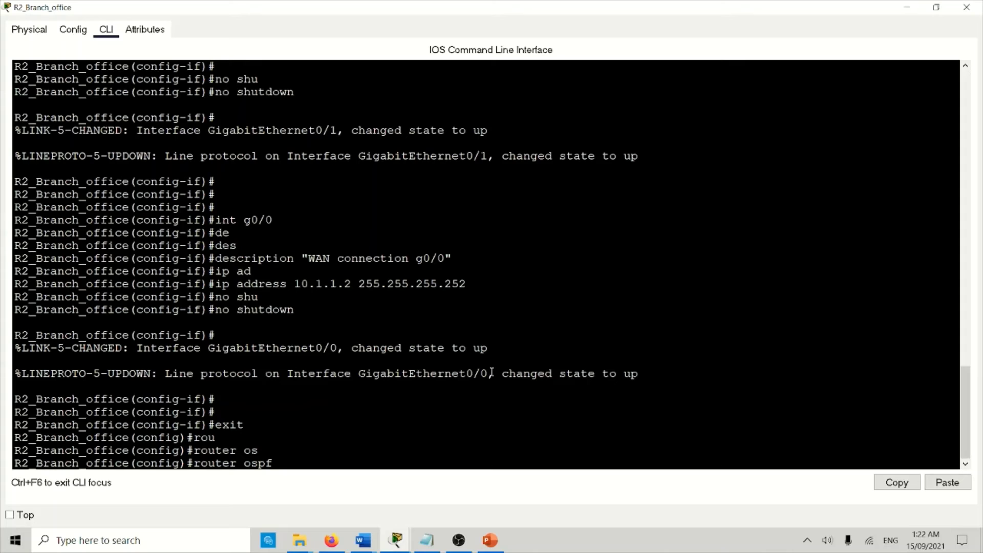
type("1")
key("Return")
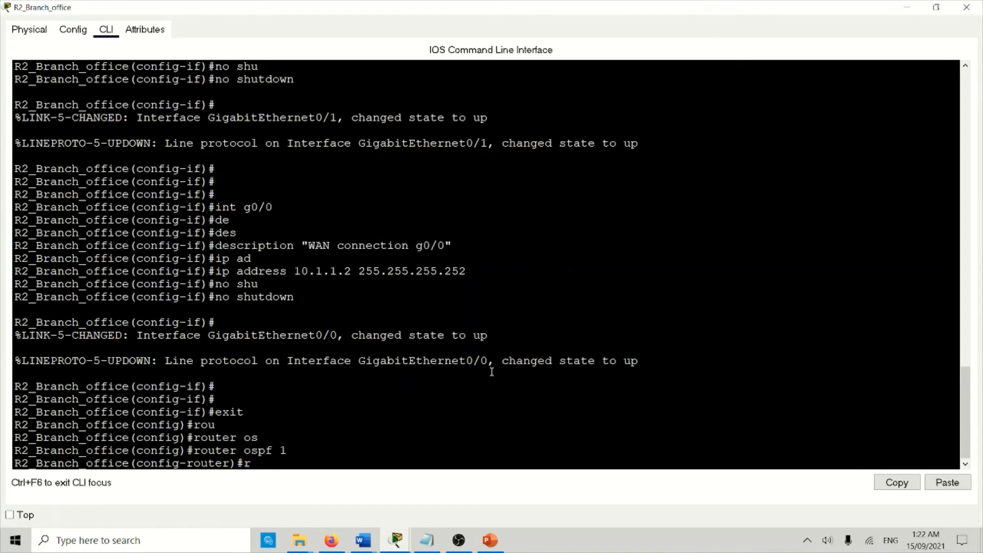
type("ranch_office(config-router)#r")
key("Tab")
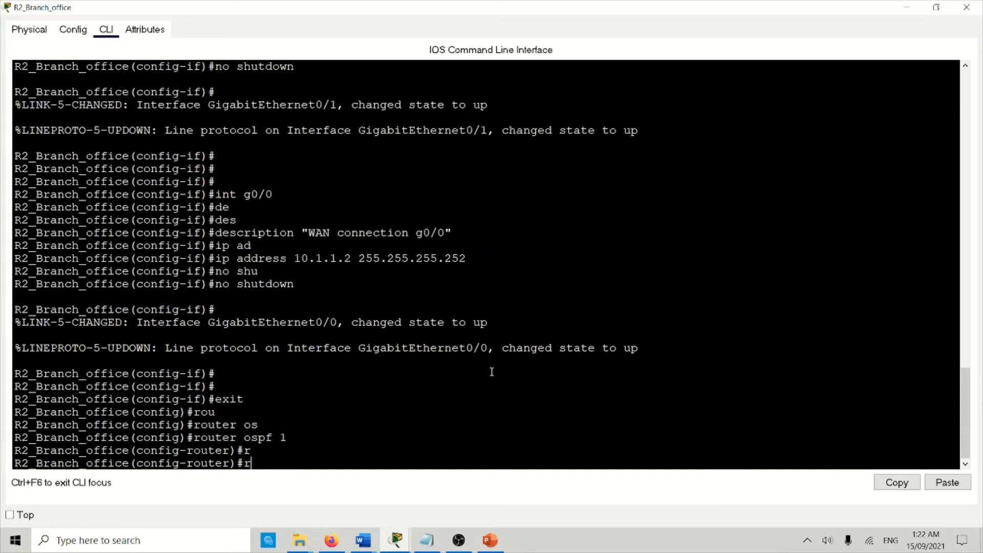
key("Tab")
type("o")
key("Tab")
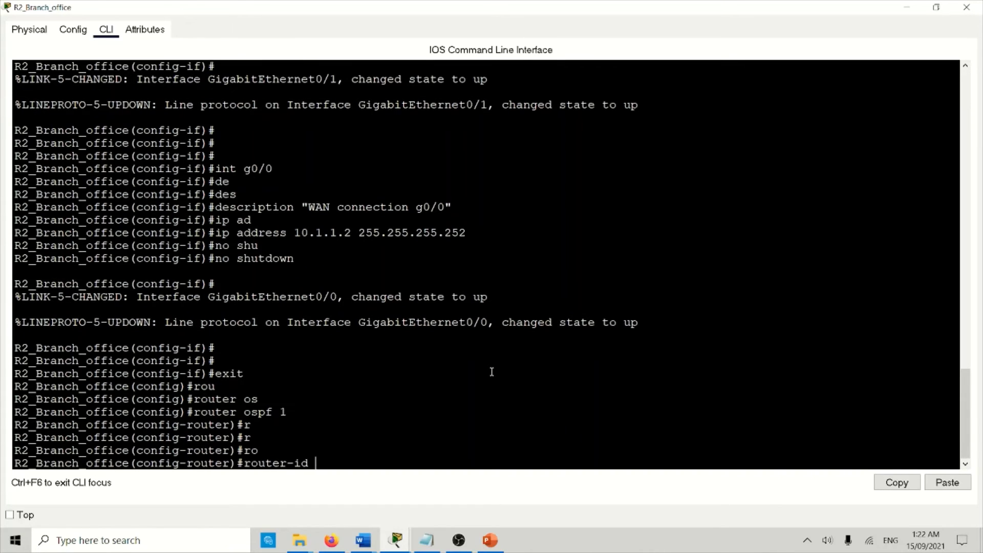
type("2.2.2.2")
key("Return")
Advertise network 192.168.1.0 with wildcard mask 0.0.0.255 in OSPF area 0.
type("net")
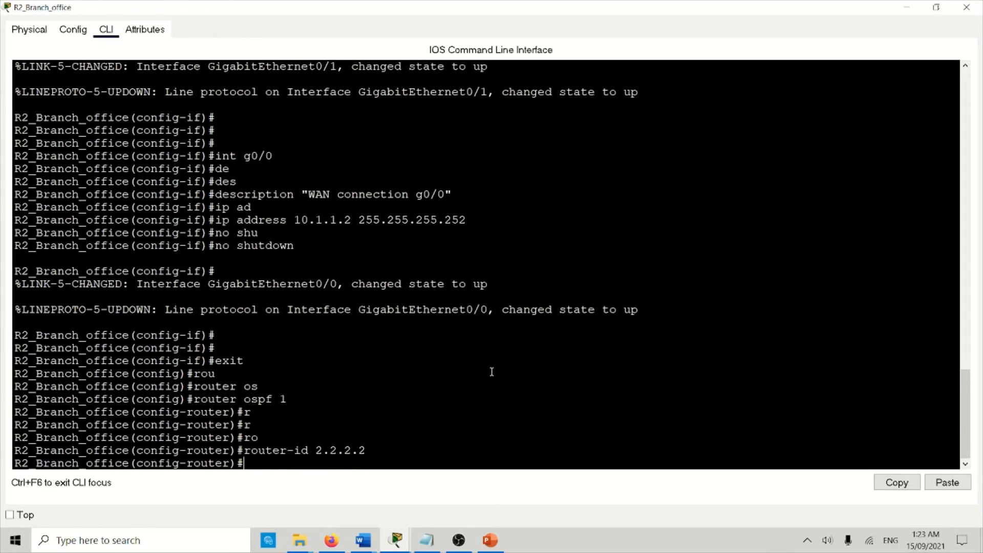
key("Tab")
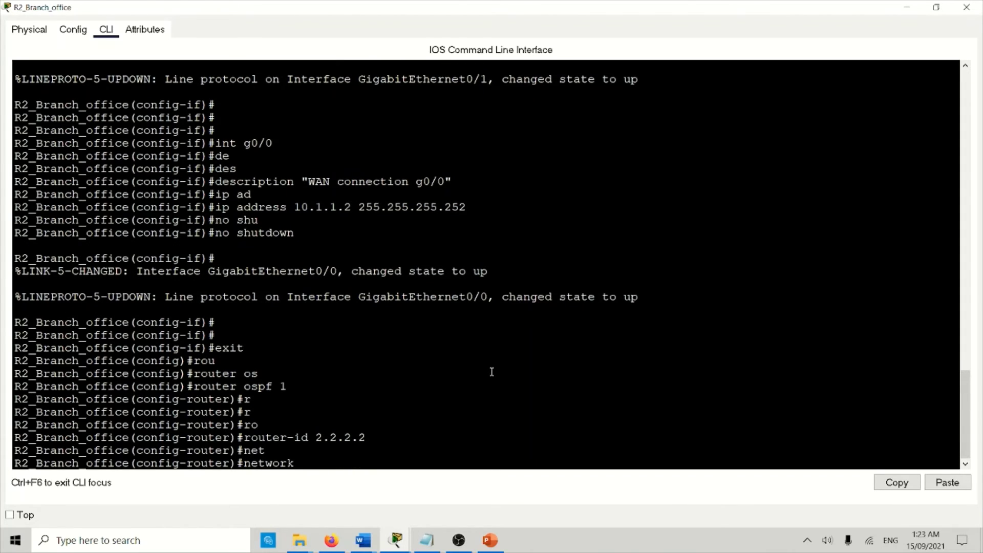
type("192.168.1.0 0.0.0.255 ")
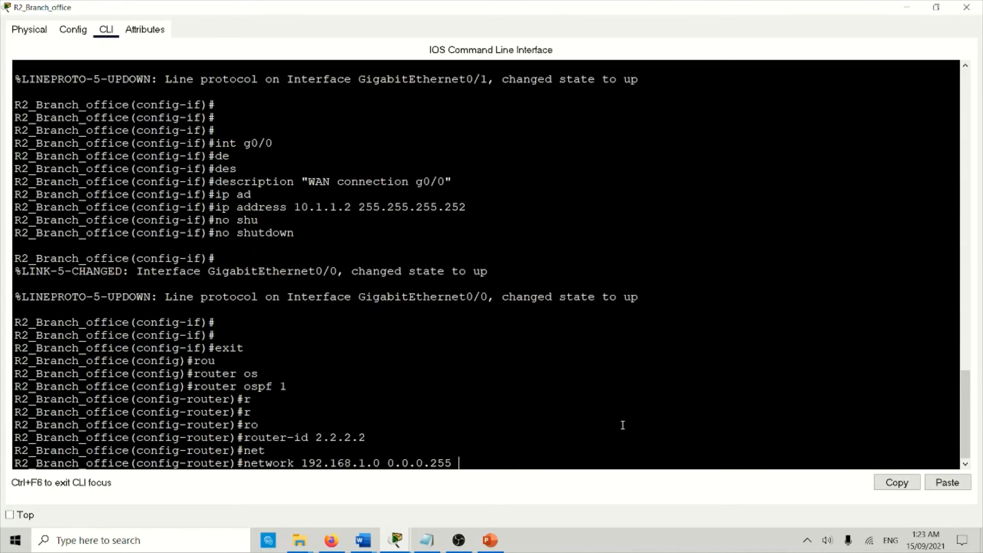
type("ar")
key("Tab")
type("0")
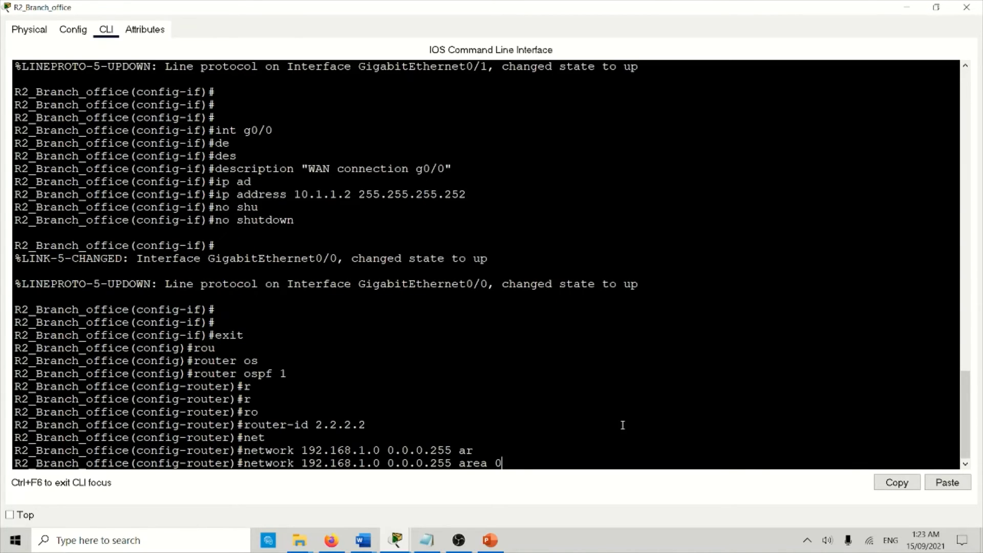
key("Return")
Advertise network 10.1.1.0 with wildcard mask 0.0.0.3 in OSPF area 0.
type("net")
key("Tab")
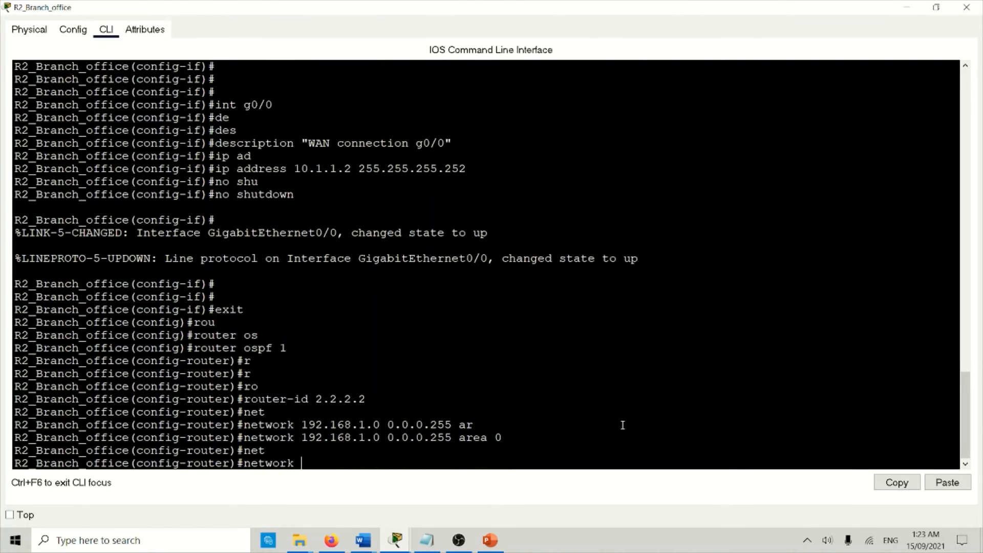
type("10.1.1.0")
type("0.0.0.3 a")
key("Tab")
type("0")
key("Return")
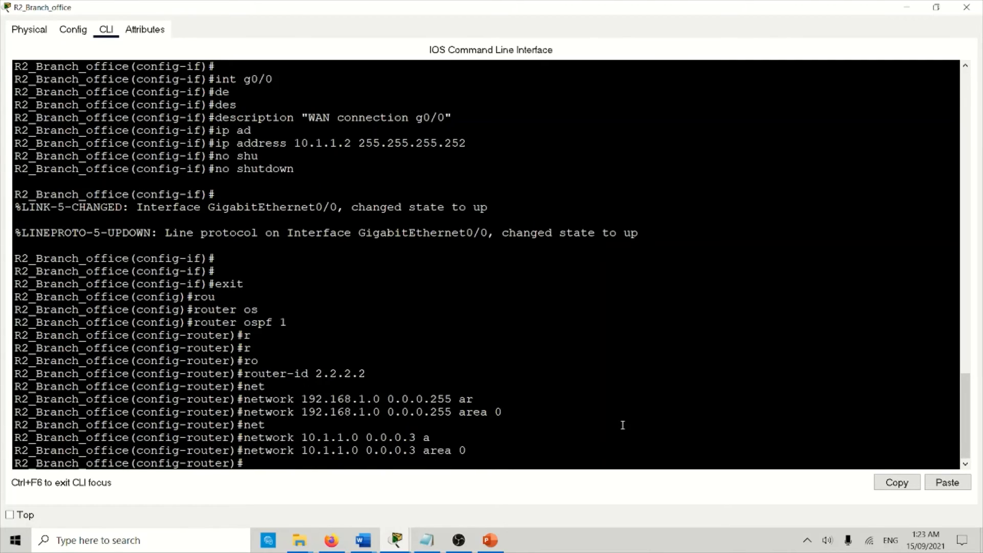
Make g0/1 a passive interface in the branch router's OSPF process.
type("p")
key("Tab")
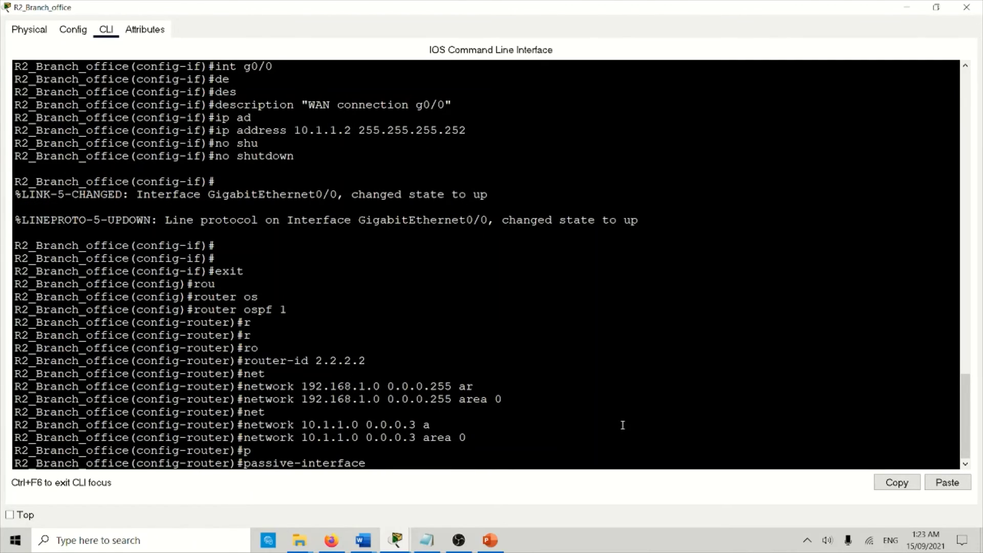
type("g0/1")
key("Return")
key("Return")
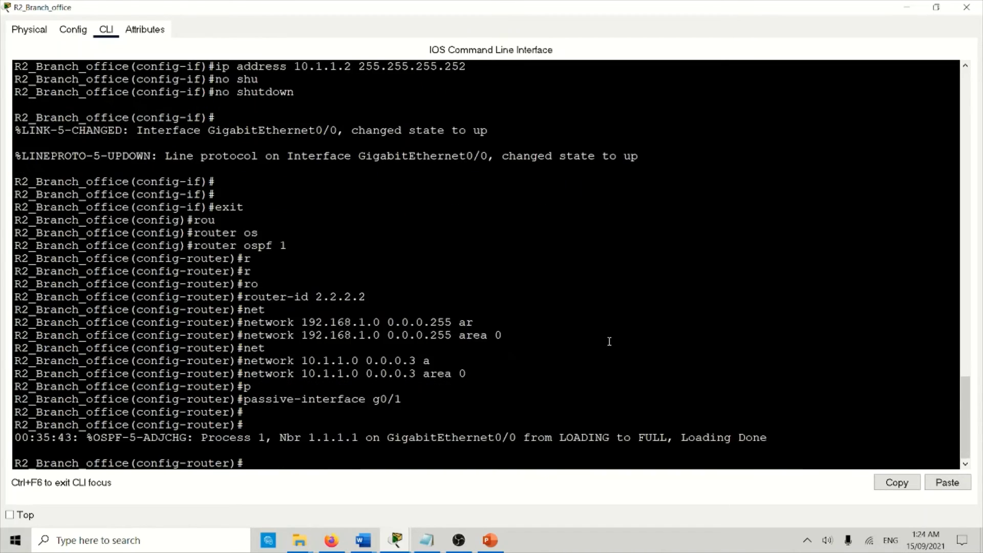
key("Return")
key("Return")
key("Return")
key("Return")
key("Return")
key("Return")
key("Return")
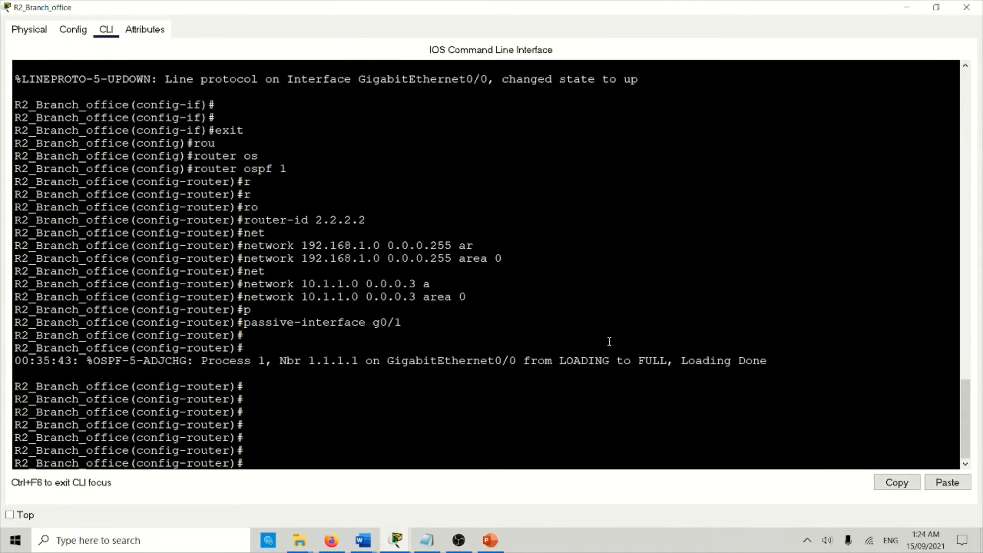
Save the running configuration of R2_Branch_office using do write and return to the network topology.
type("do write")
key("Return")
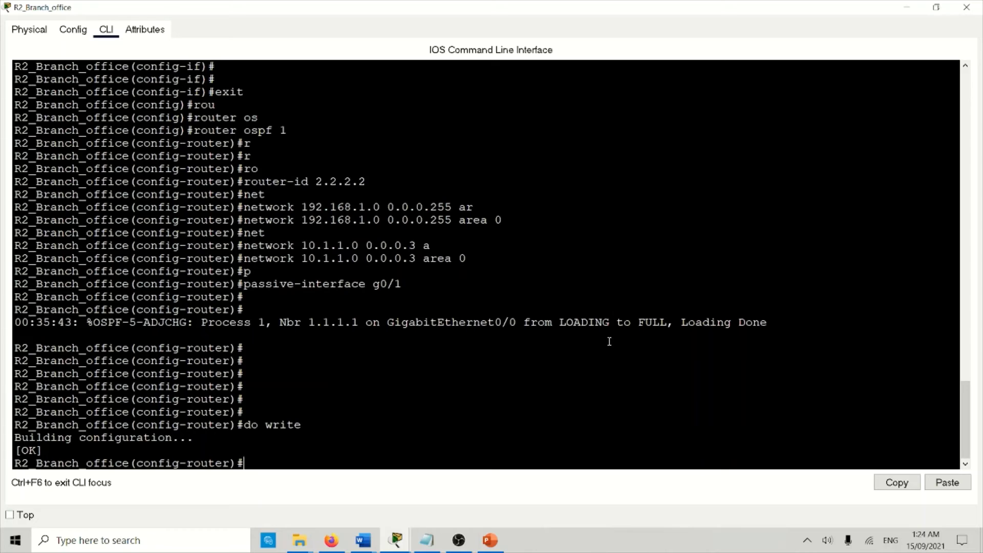
left_click(907, 7)
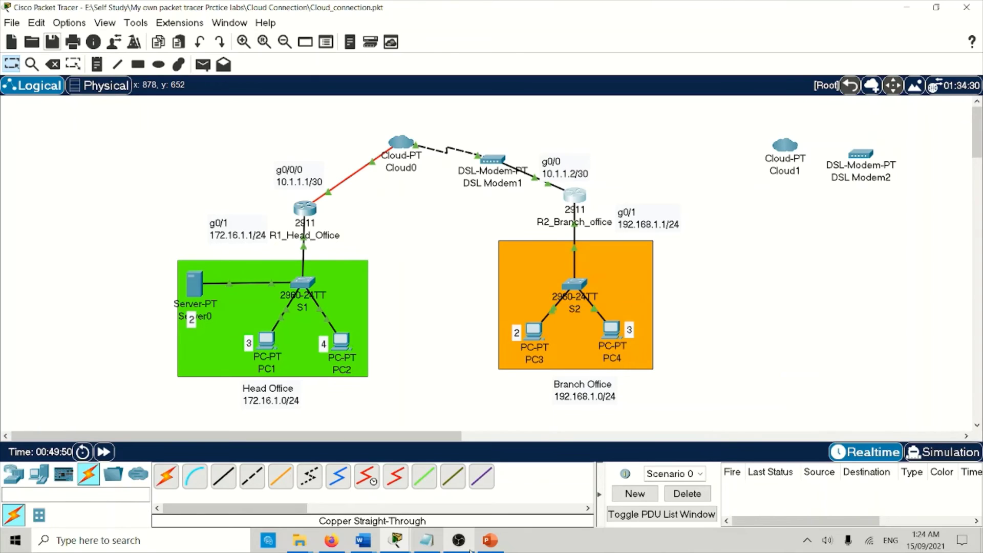
Delete the unused Cloud1 and DSL Modem2 devices from the logical workspace.
mouse_move(397, 540)
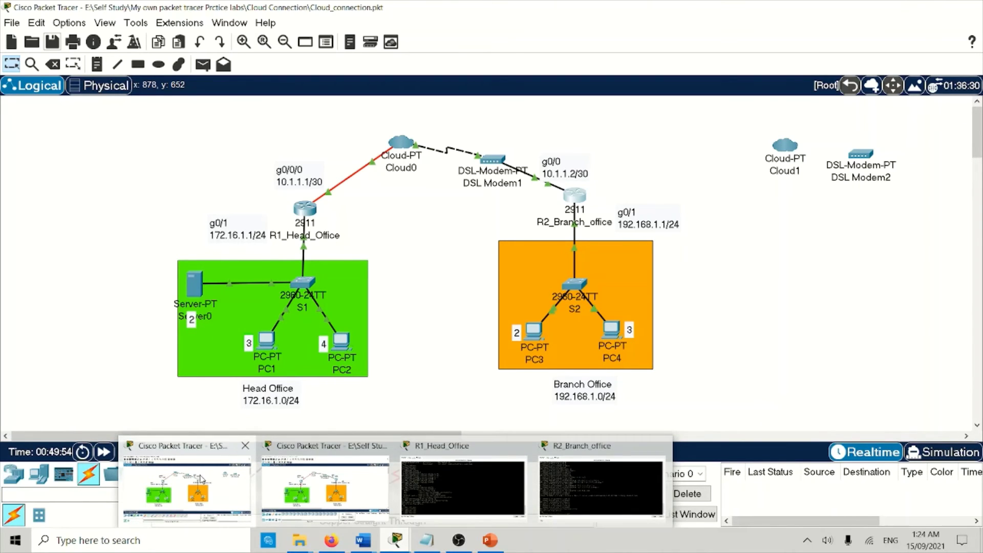
left_click(199, 487)
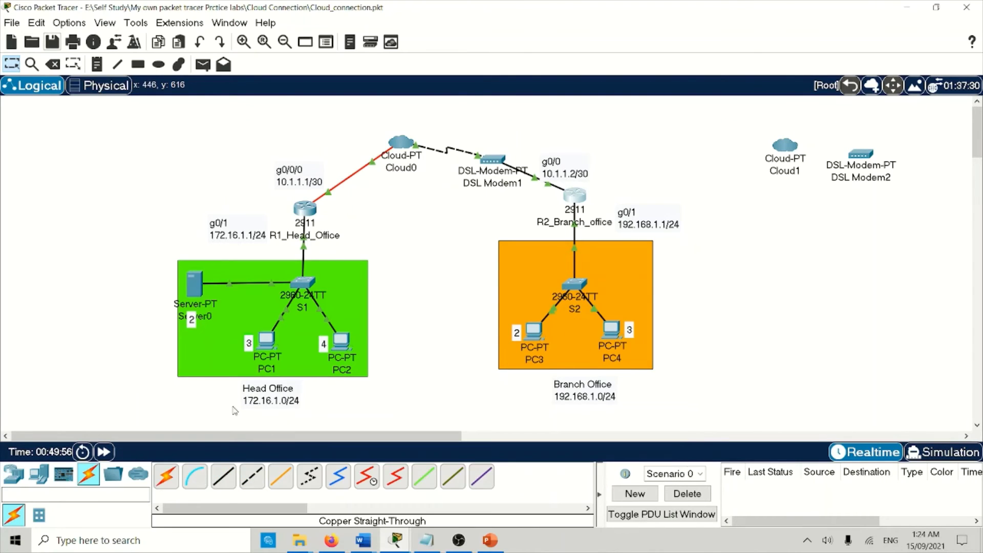
left_click_drag(922, 129, 774, 187)
key("Delete")
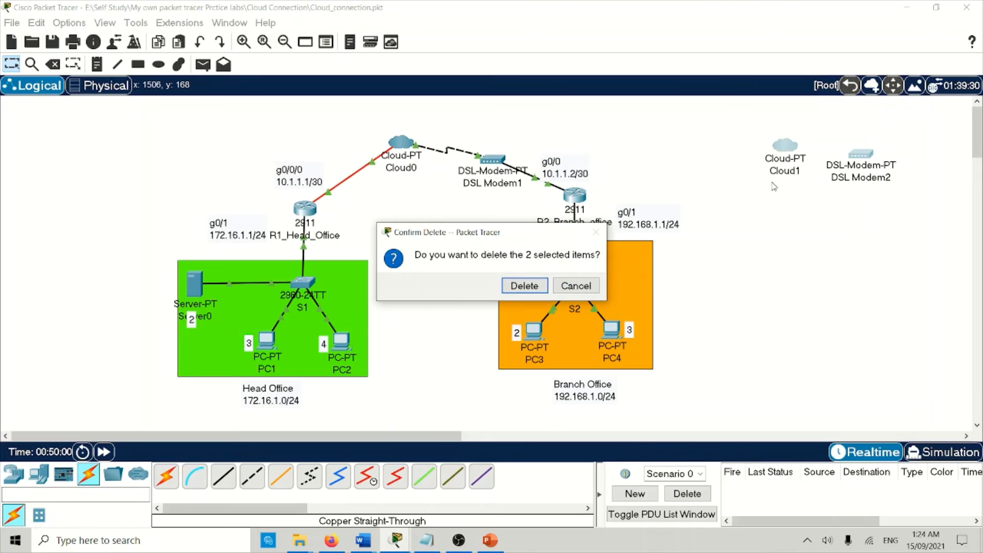
key("Return")
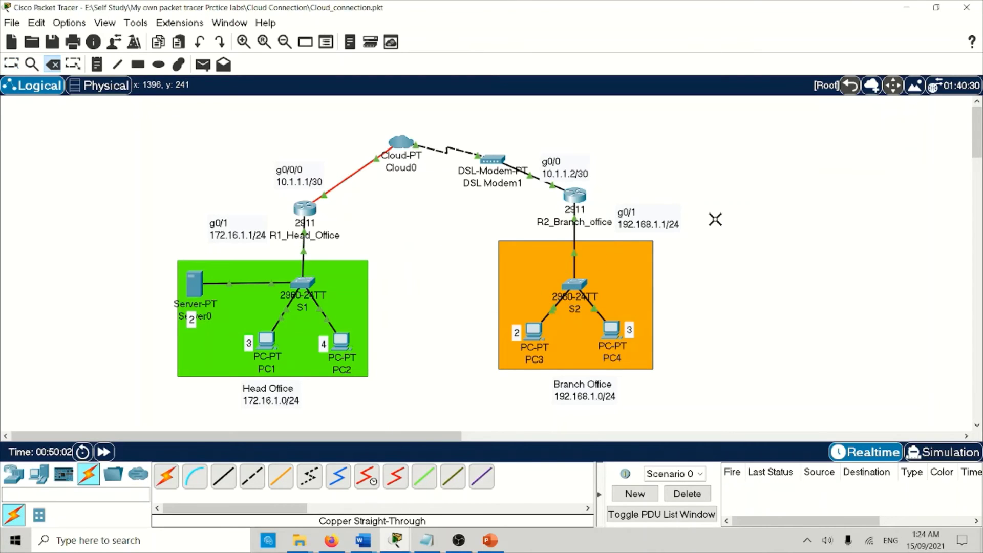
key("Escape")
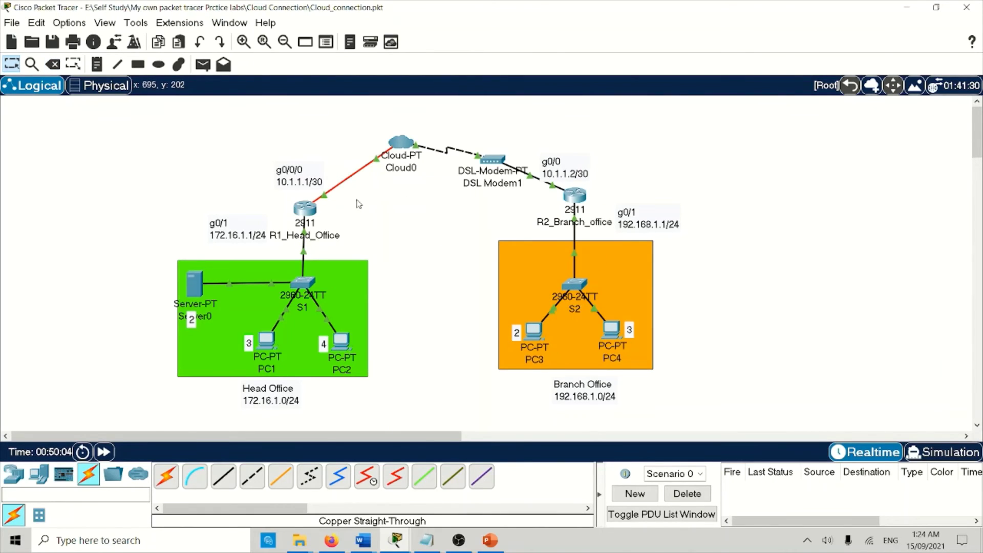
Open the R1_Head_Office command line and list its OSPF neighbors with show ip ospf neighbor.
left_click(312, 215)
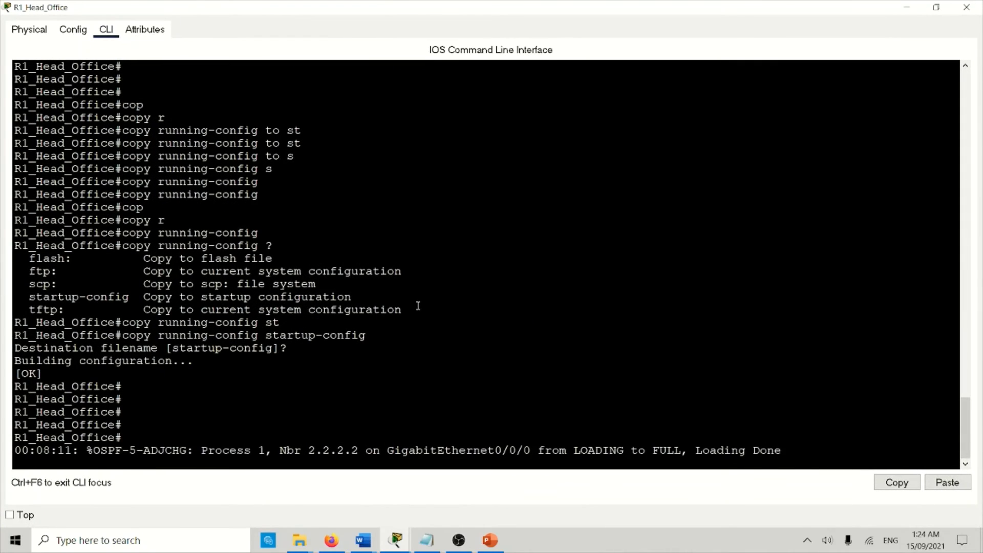
key("Return")
key("Return")
key("Return")
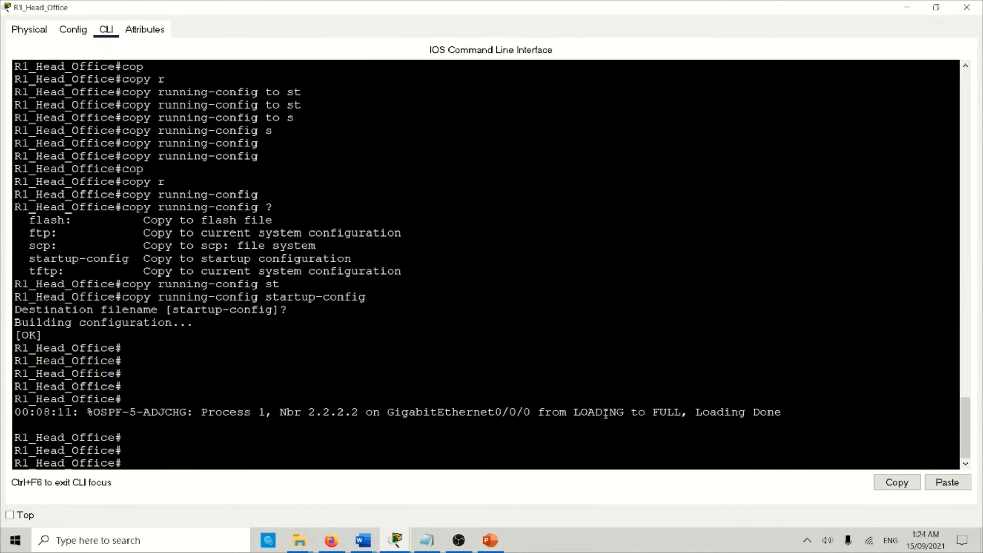
key("Return")
key("Return")
key("Return")
key("Return")
key("Return")
key("Return")
key("Return")
key("Return")
key("Return")
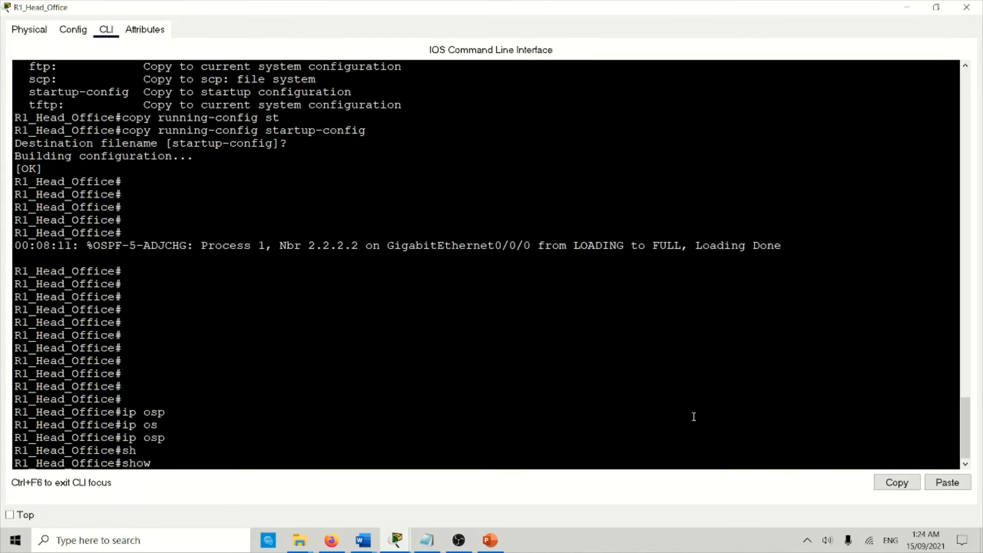
type("ip")
key("Tab")
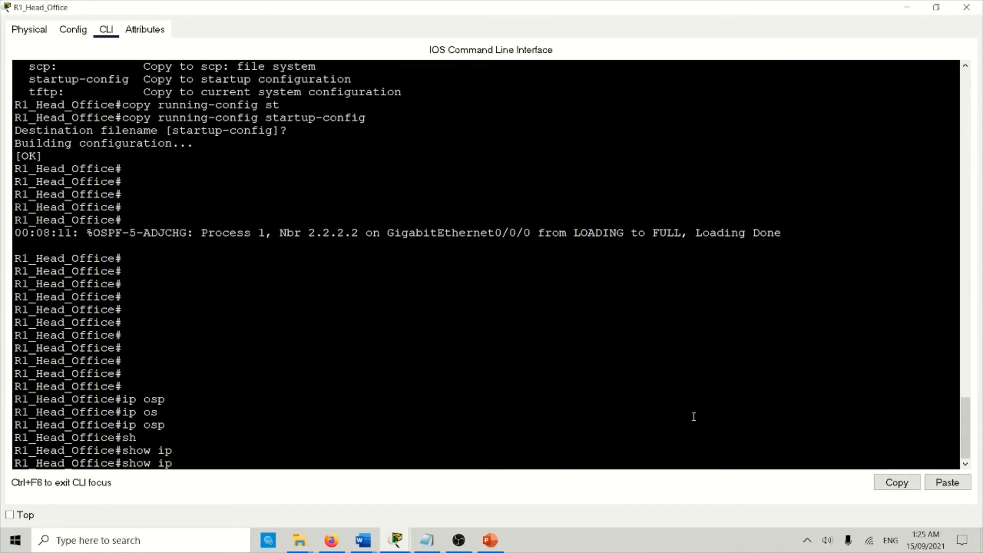
type("o")
key("Tab")
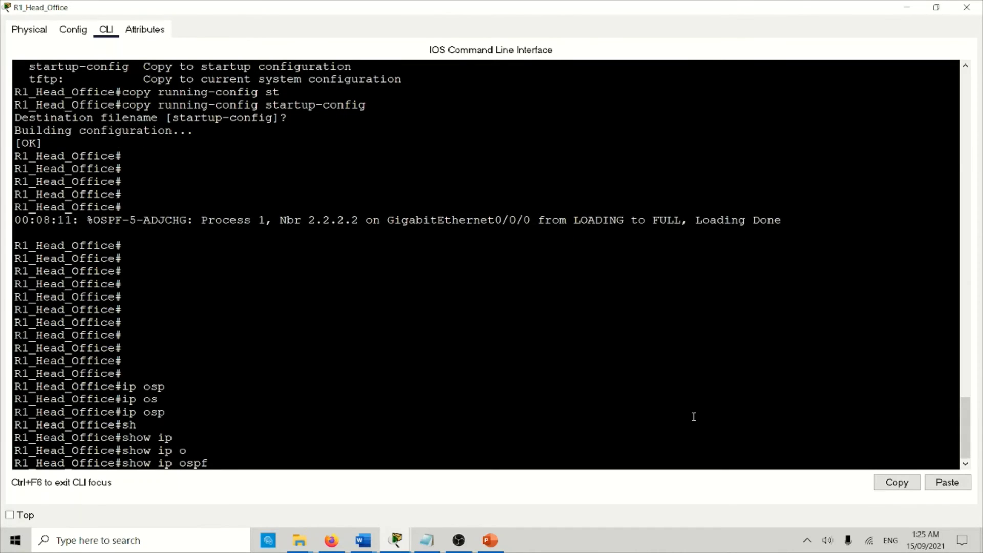
type("n")
key("Tab")
key("Return")
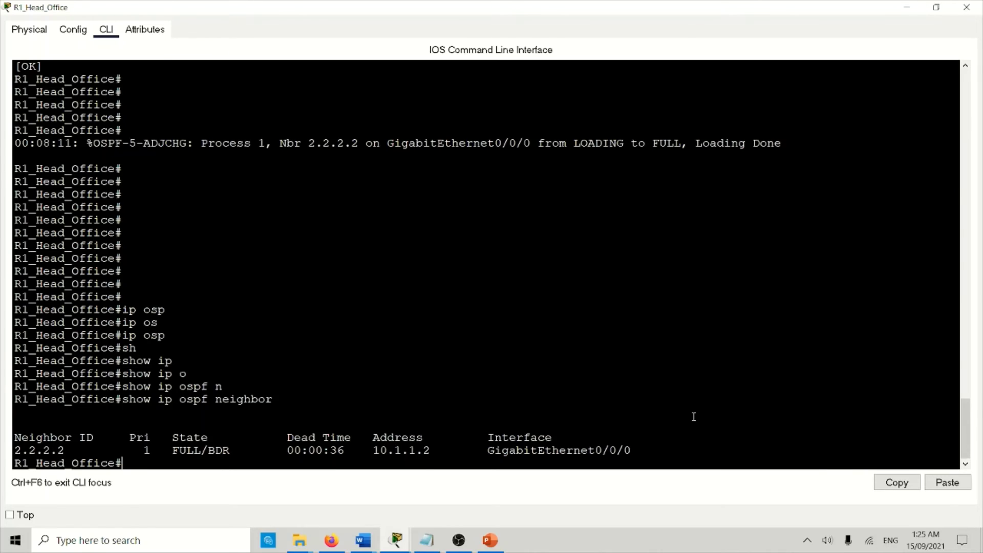
key("Return")
key("Return")
key("Return")
key("Return")
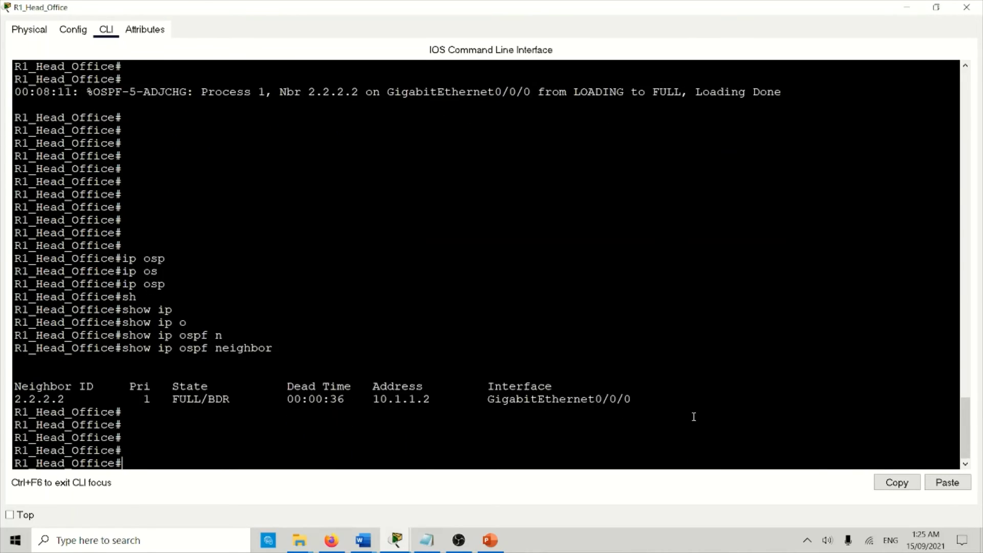
Display the OSPF-learned routes on R1_Head_Office with sh ip route ospf.
type("sh ip r")
key("Tab")
type("o")
key("Tab")
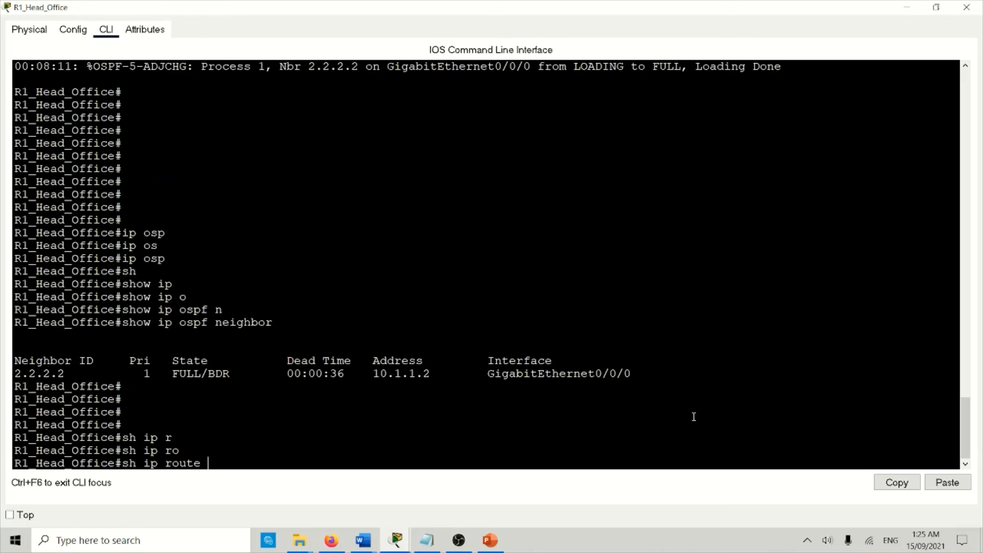
type("o")
key("Tab")
key("Return")
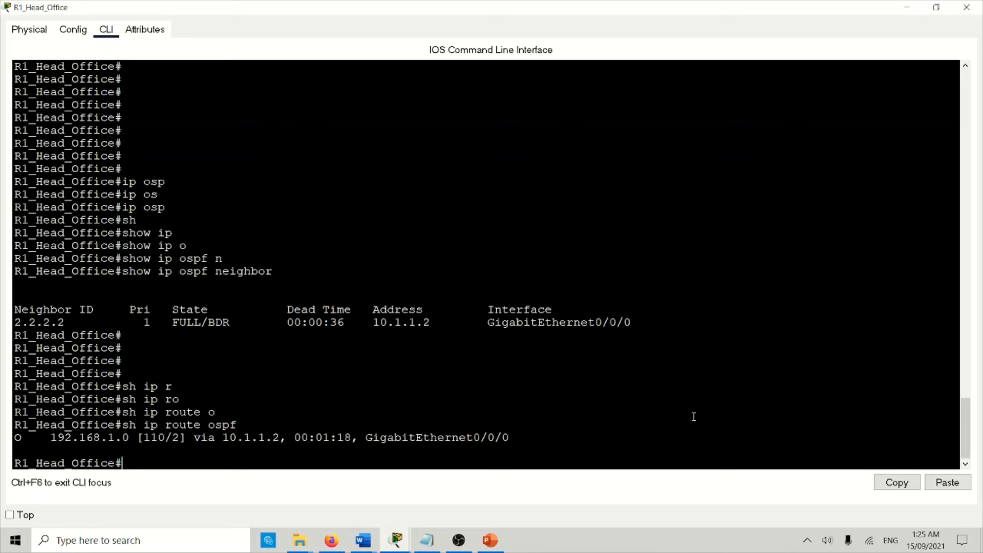
Ping the branch router at 10.1.1.2 from R1_Head_Office and return to the network topology.
type("ping")
type(" 17")
type("0.")
type("1.1")
type(".2")
key("Return")
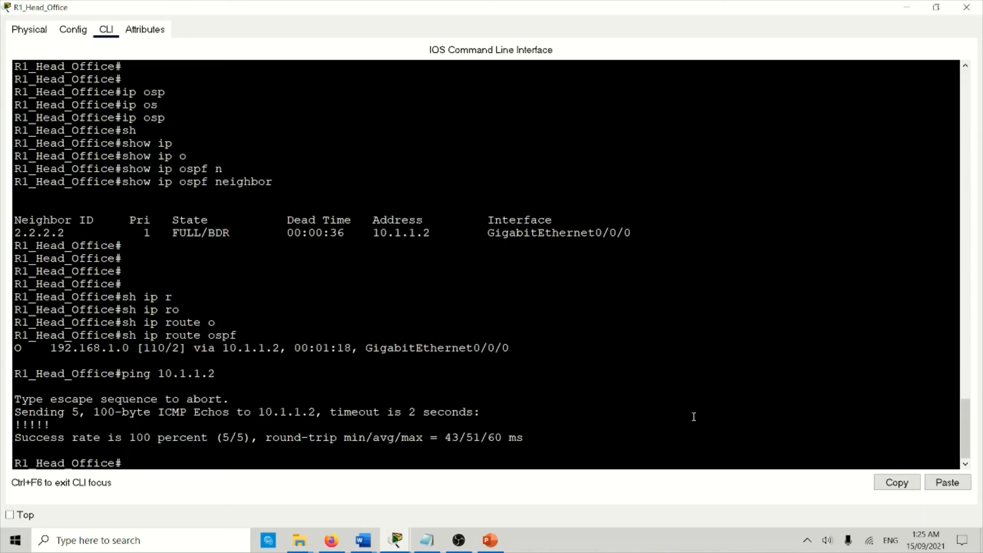
left_click(908, 9)
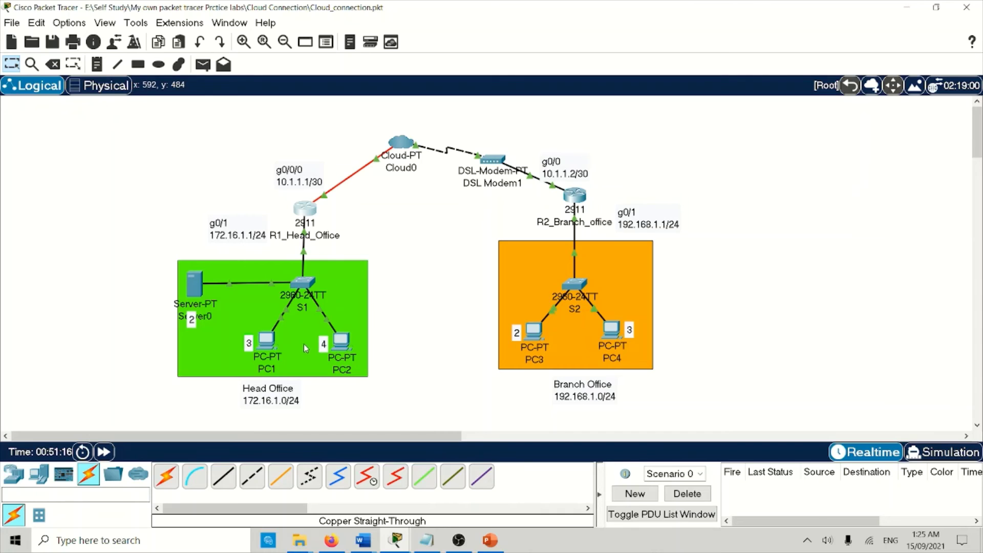
Give PC1 in the head office the static IPv4 address 172.16.1.3 with subnet mask 255.255.255.0.
left_click(282, 340)
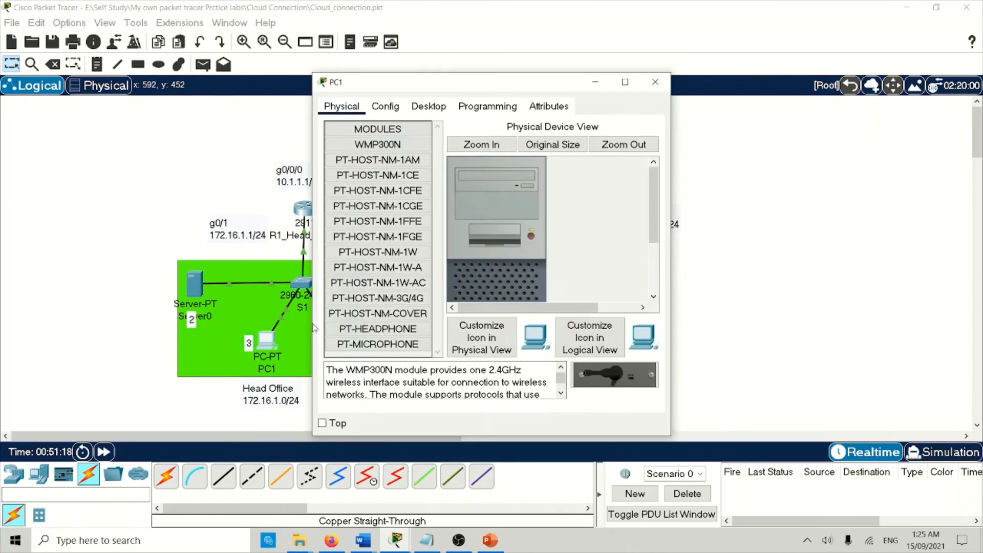
left_click(434, 116)
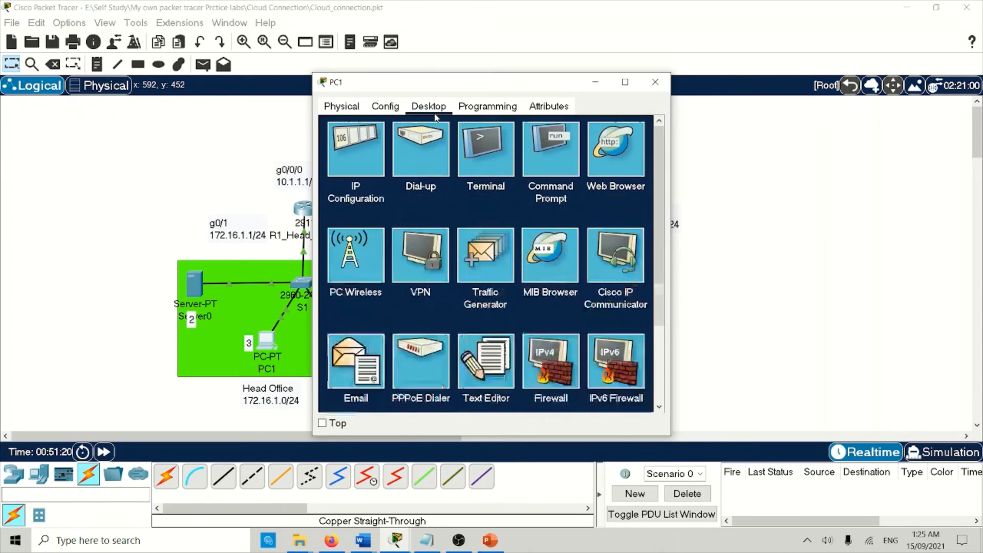
left_click(360, 151)
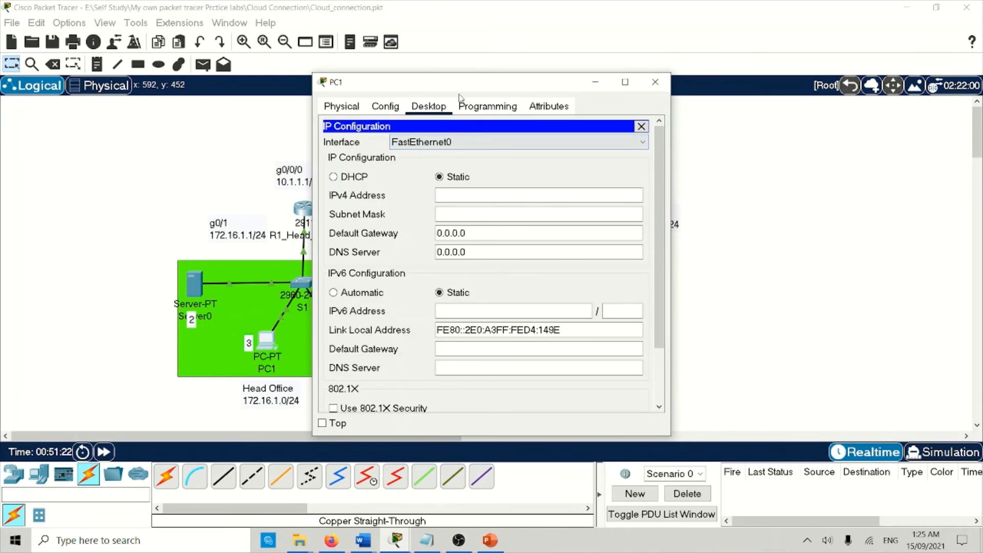
left_click_drag(466, 83, 649, 73)
left_click(652, 186)
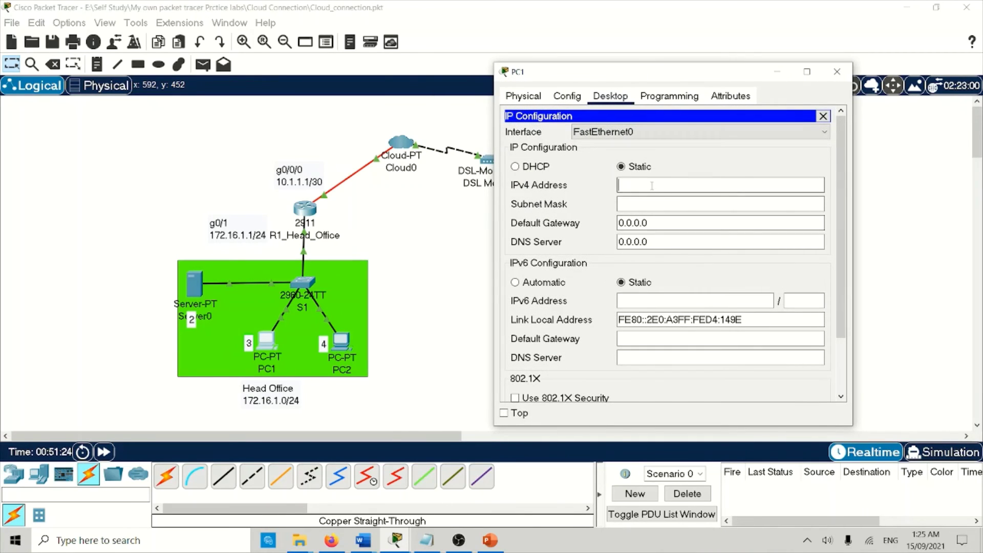
type("1")
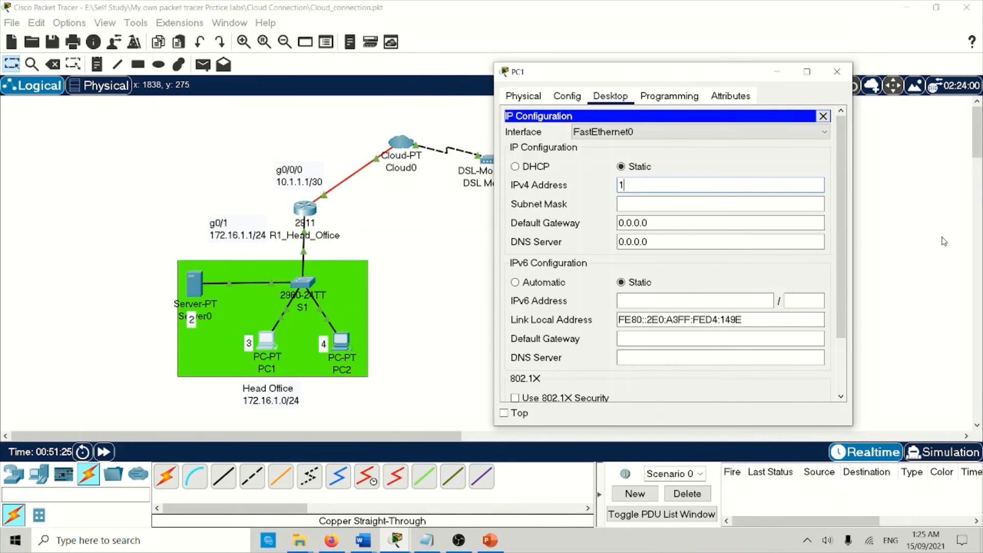
type("72.16.1.3")
key("Tab")
key("Left")
key("Left")
key("BackSpace")
type("255")
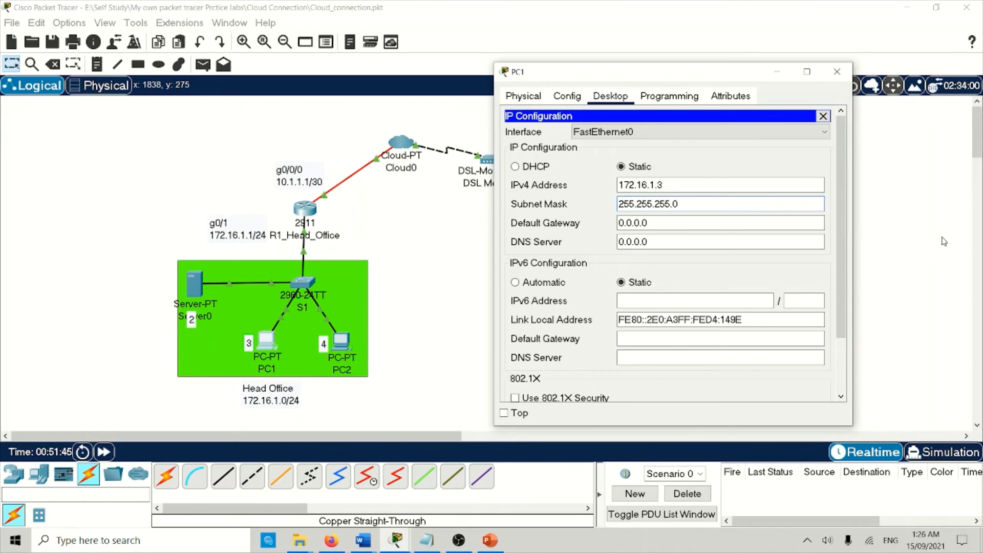
Set PC1's default gateway to 172.16.1.1 and close its configuration window.
left_click(683, 224)
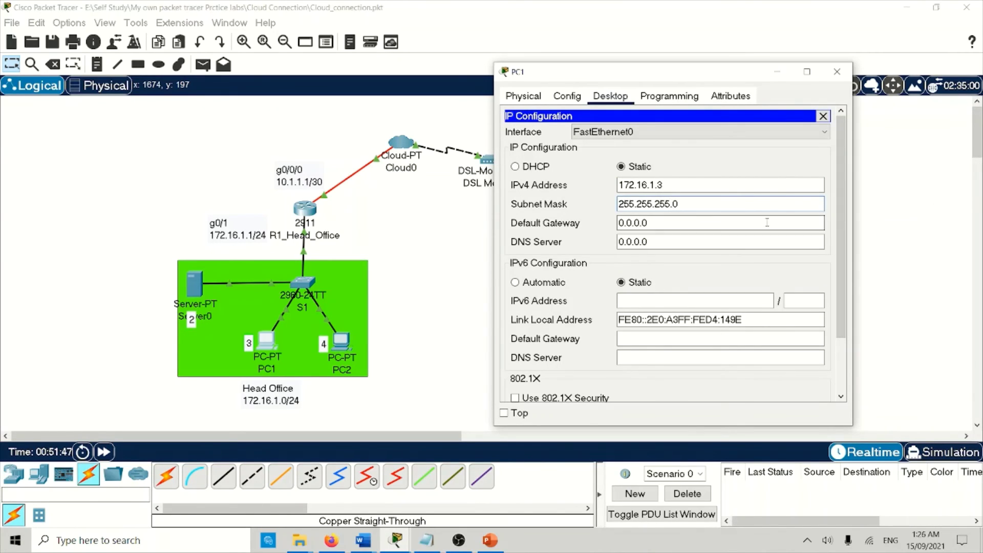
left_click_drag(684, 225, 533, 223)
key("BackSpace")
type("172")
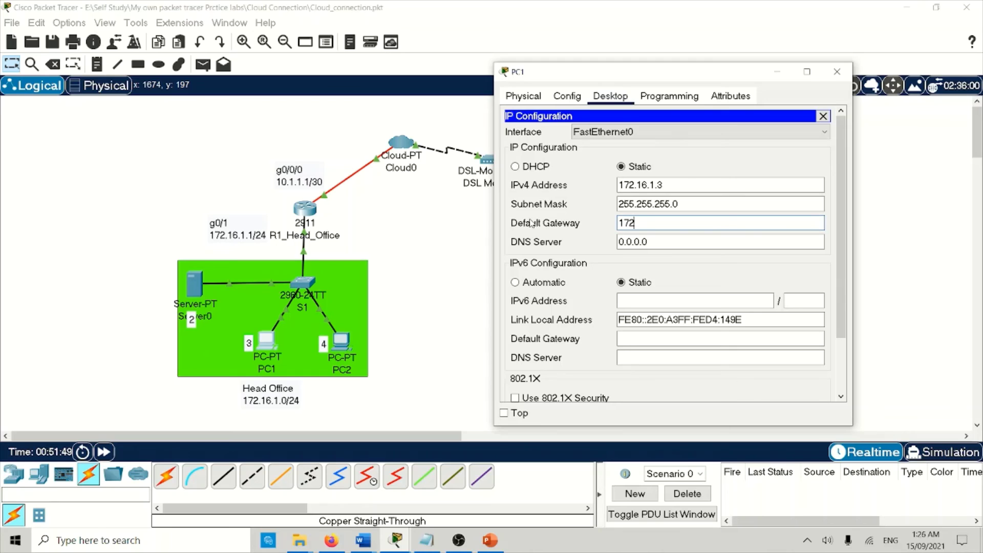
type(".16.1.1")
left_click(837, 71)
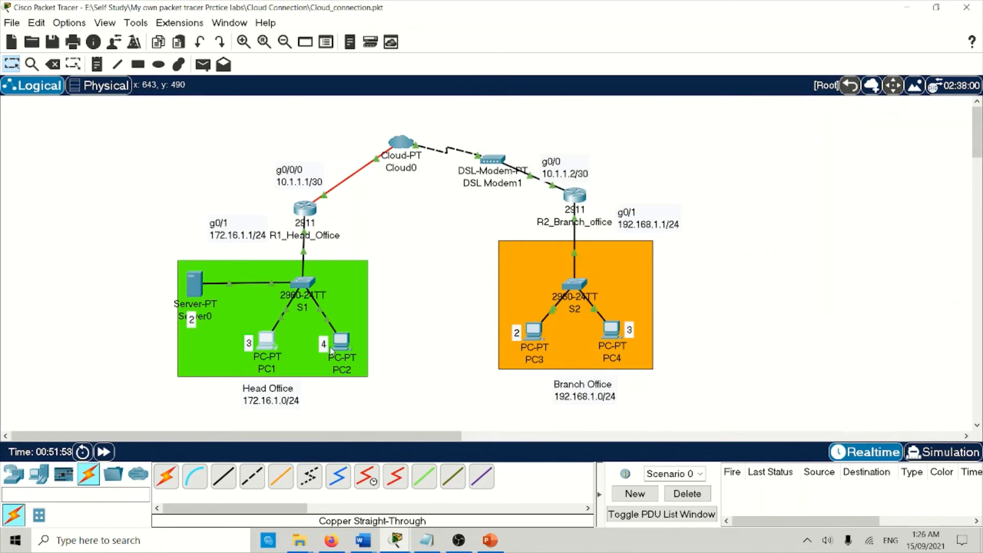
Configure PC2 with static IPv4 address 172.16.1.4, subnet mask 255.255.255.0 and default gateway 172.16.1.1, and close its window.
left_click(337, 347)
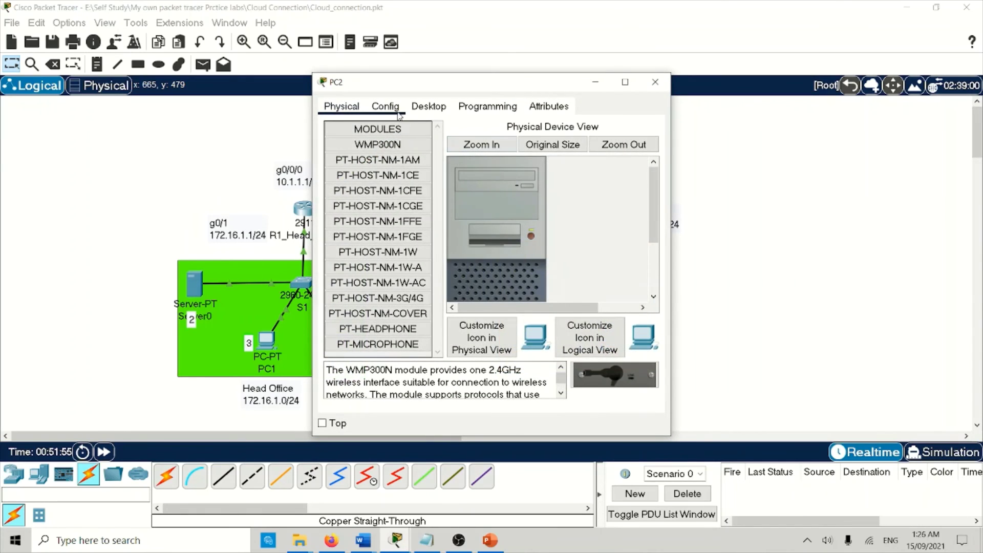
left_click(428, 106)
left_click(351, 152)
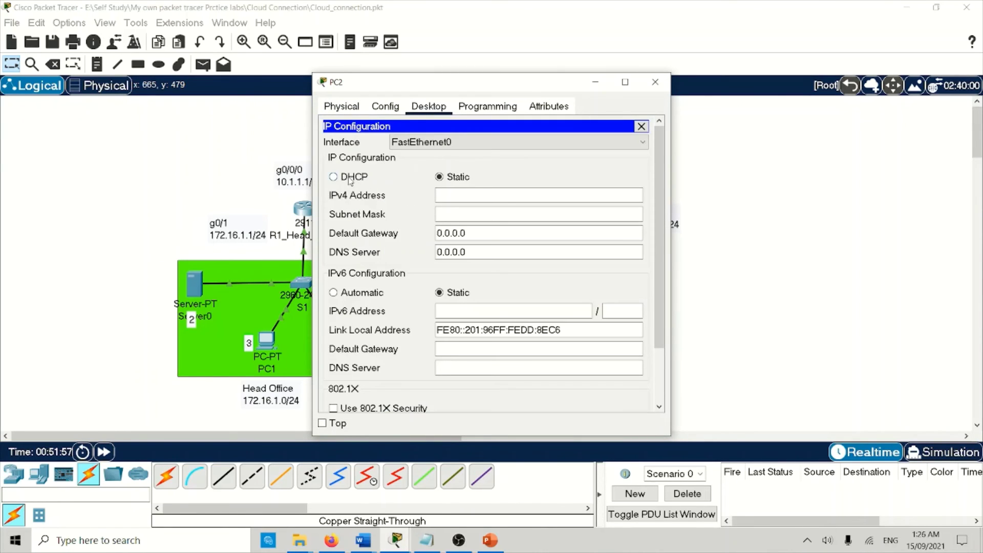
left_click(361, 177)
left_click(441, 176)
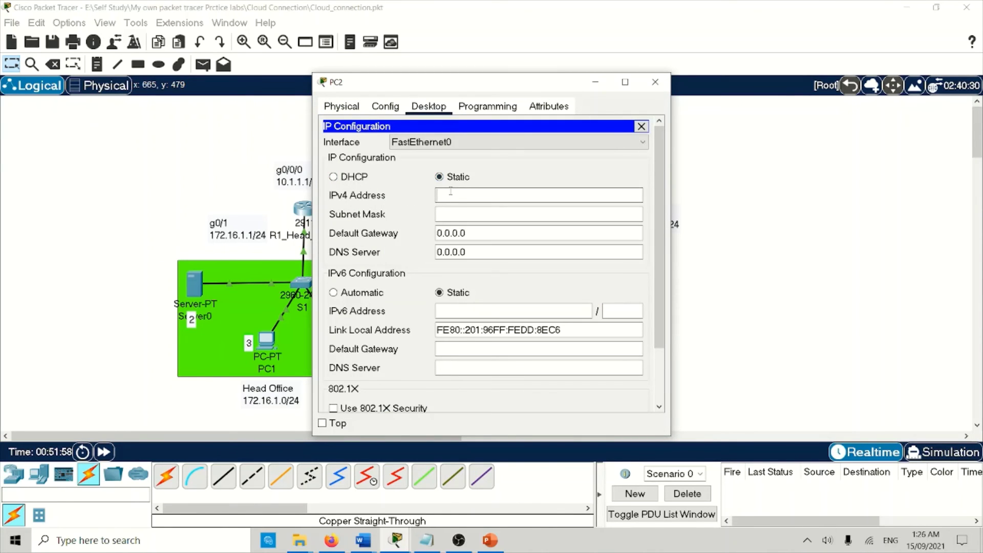
left_click(548, 200)
type("172.16.1.4")
key("Tab")
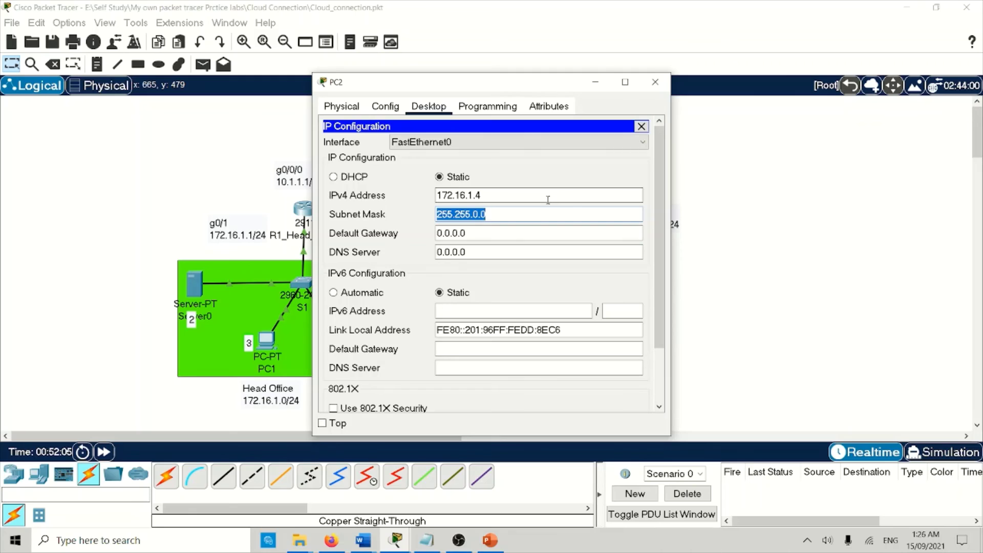
type("255.255.255.0")
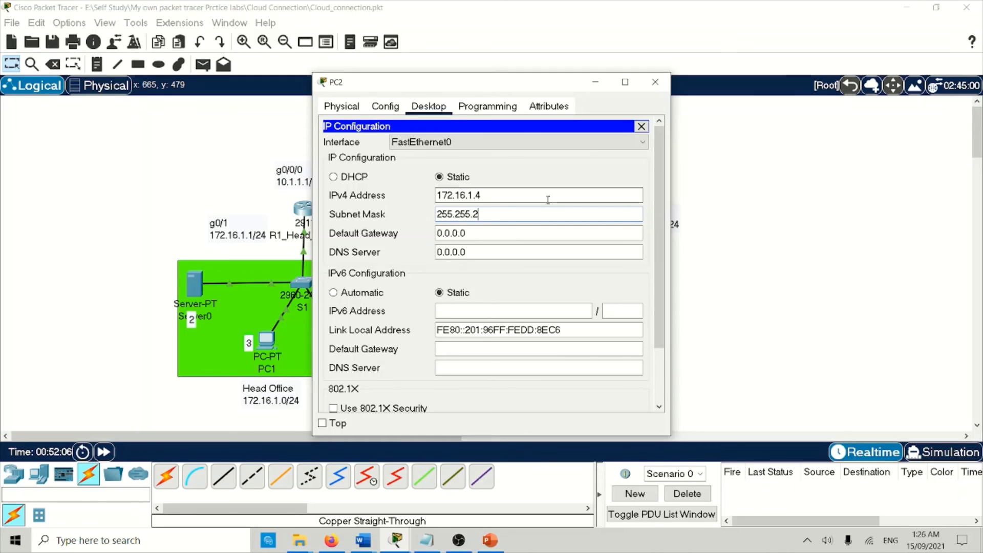
key("Tab")
type("172.16.1.1")
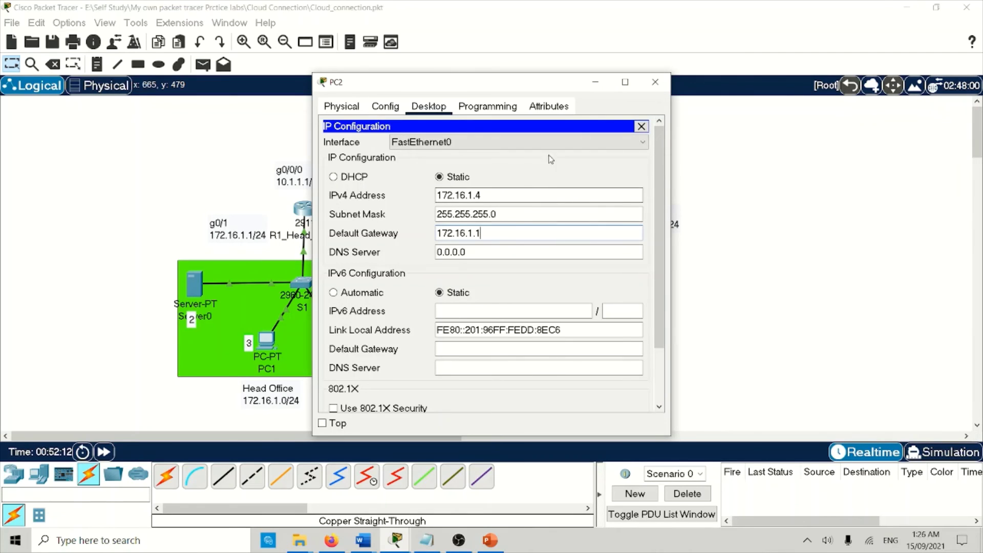
left_click(655, 82)
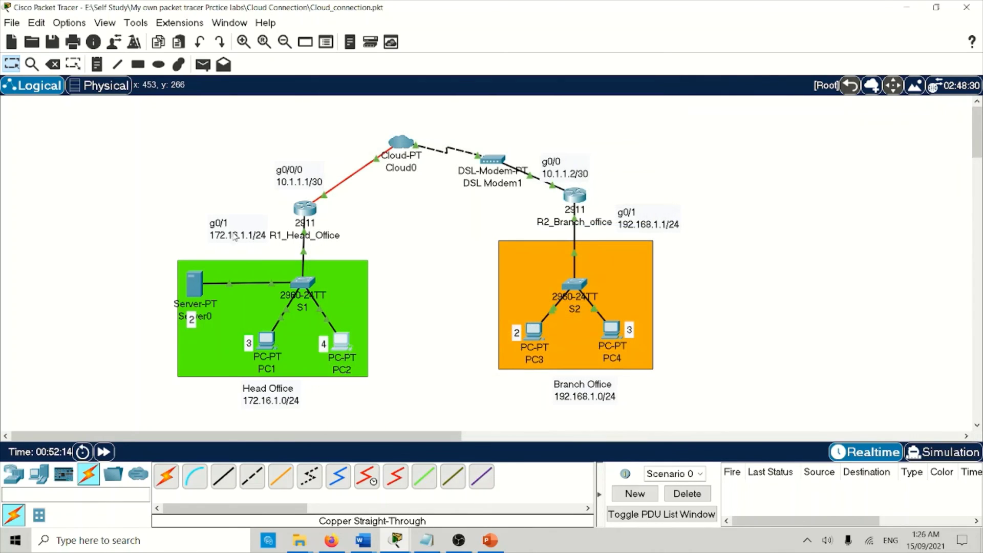
Configure Server0 with static IPv4 address 172.16.1.2, subnet mask 255.255.255.0 and default gateway 172.16.1.1, and close its window.
left_click(195, 284)
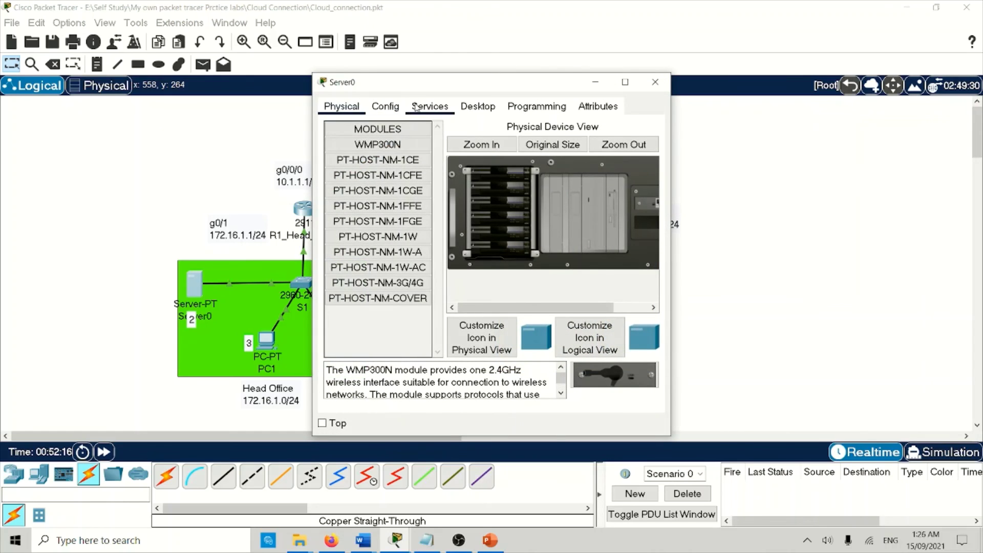
left_click(478, 106)
left_click(350, 161)
left_click(458, 180)
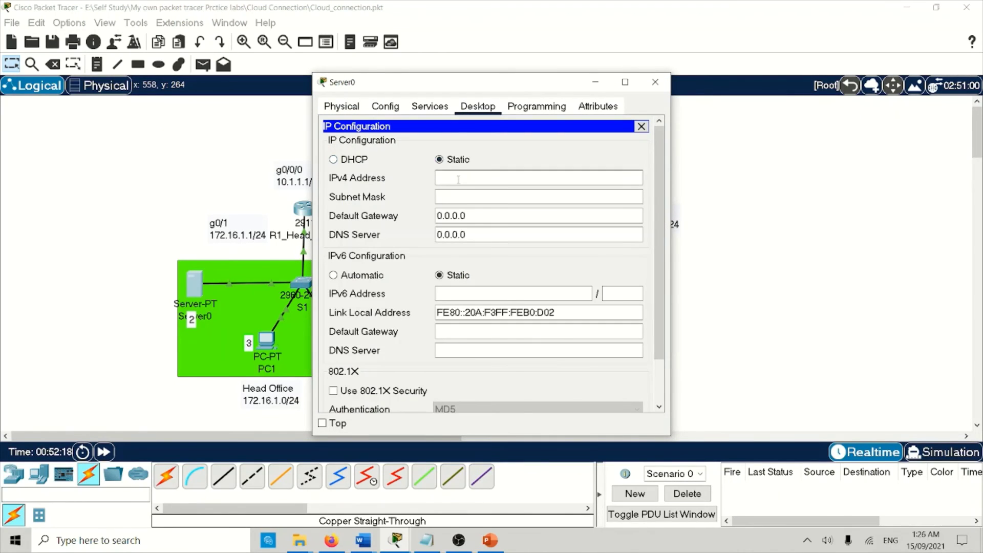
type("172.")
type("16.1.2")
key("Tab")
type("255.255.255.0")
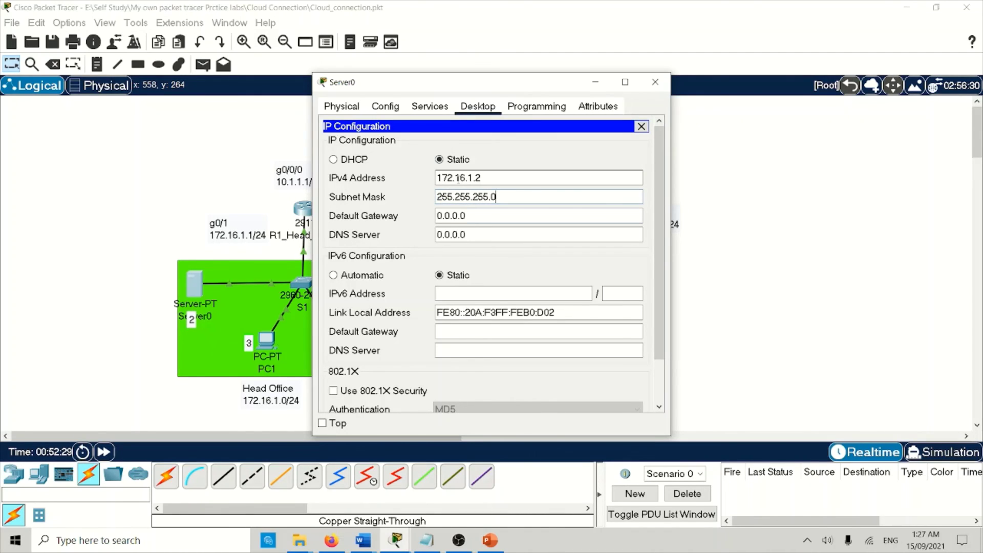
key("Tab")
type("172.16.1.1")
key("Tab")
left_click(655, 81)
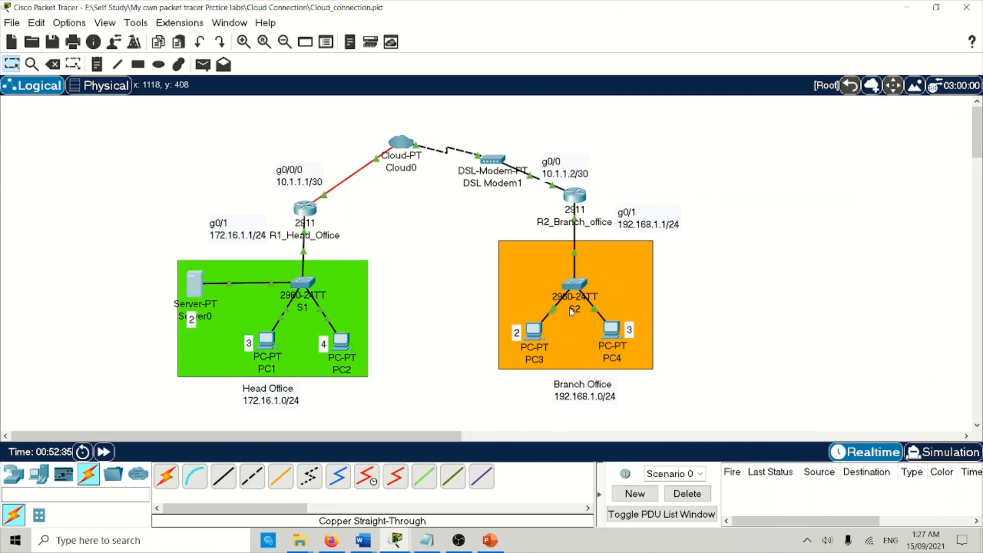
Configure PC3 in the branch office with static IPv4 address 192.168.1.2, subnet mask 255.255.255.0 and default gateway 192.168.1.1.
left_click(532, 331)
left_click(421, 106)
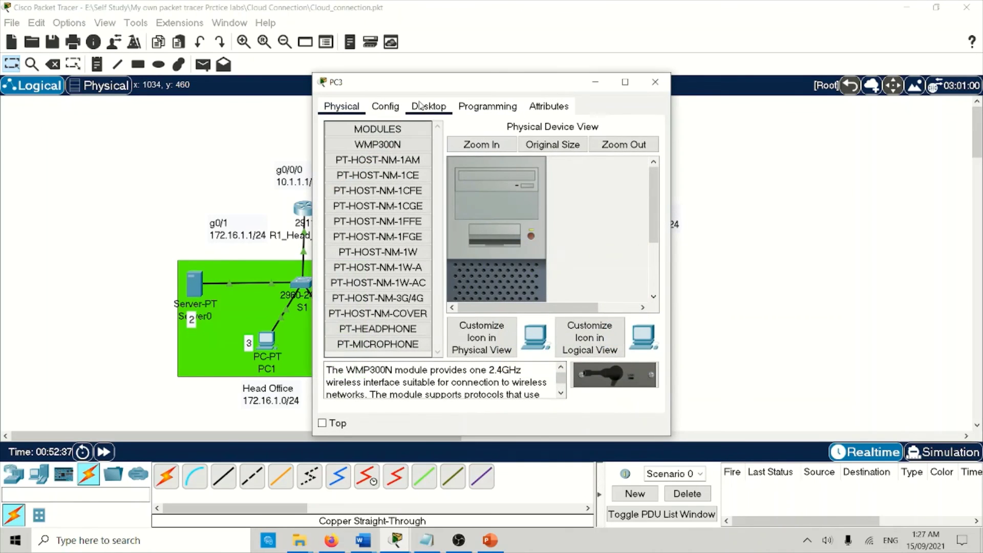
left_click(364, 147)
left_click(457, 199)
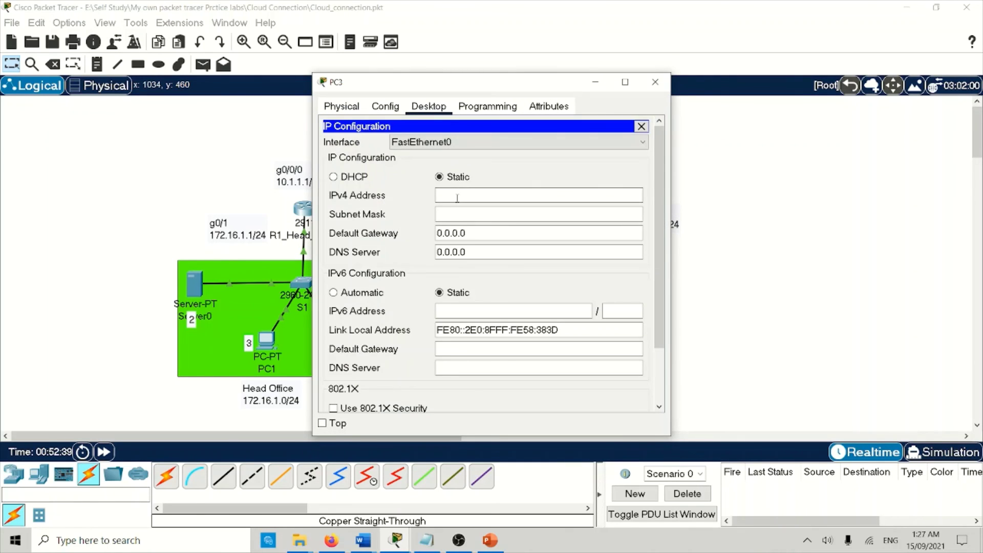
type("192.168.1.2")
key("Tab")
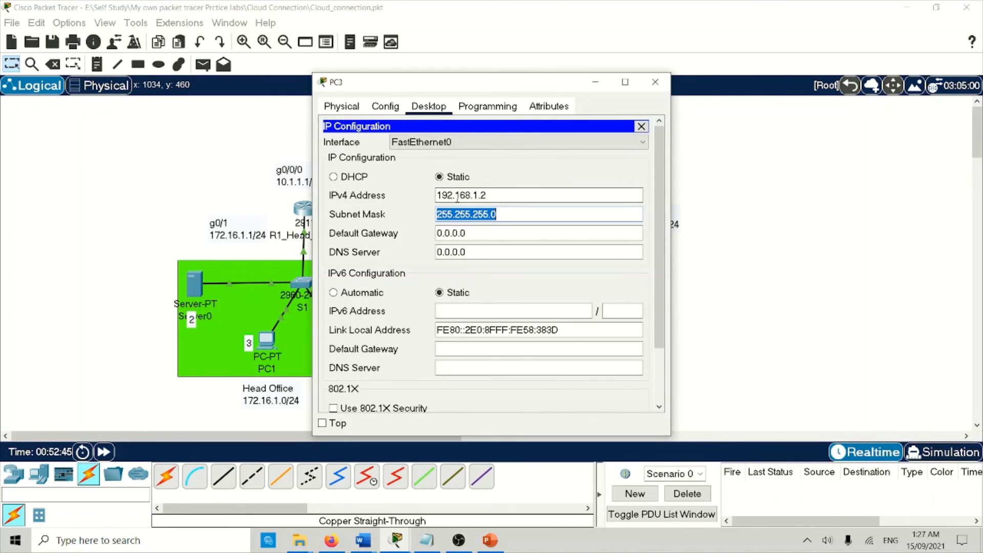
key("Tab")
type("192.168.1.")
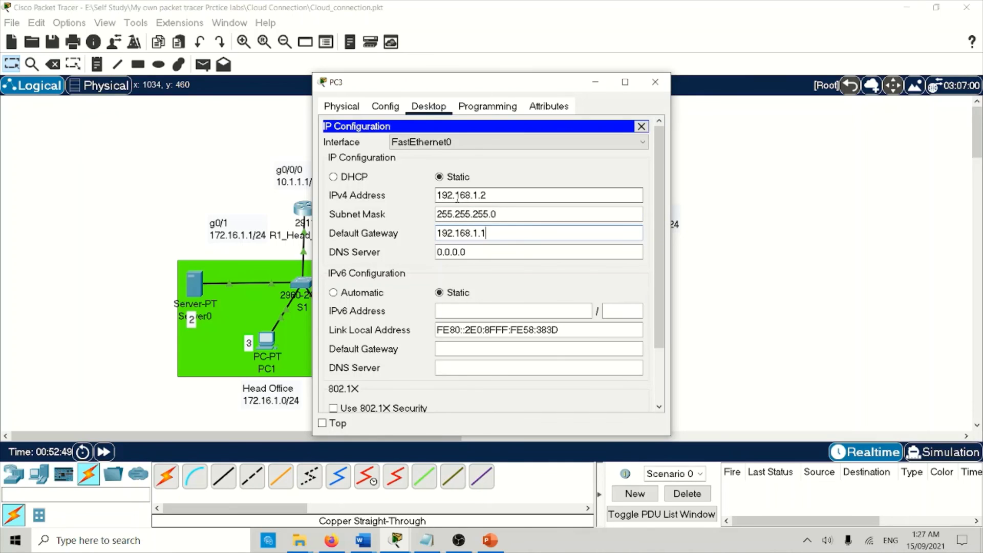
Close PC3's window and configure PC4 with static IPv4 address 192.168.1.3, subnet mask 255.255.255.0 and default gateway 192.168.1.1.
left_click(656, 82)
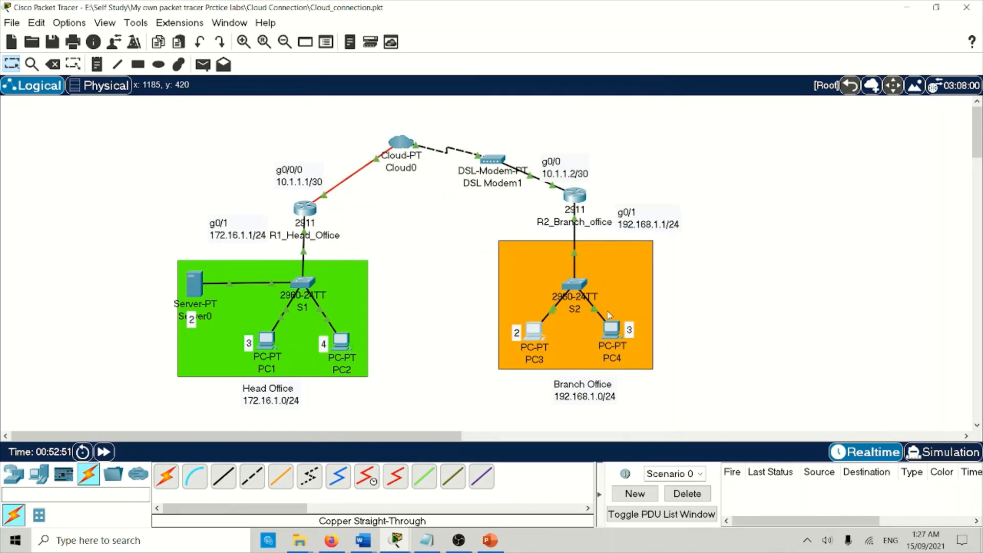
left_click(607, 345)
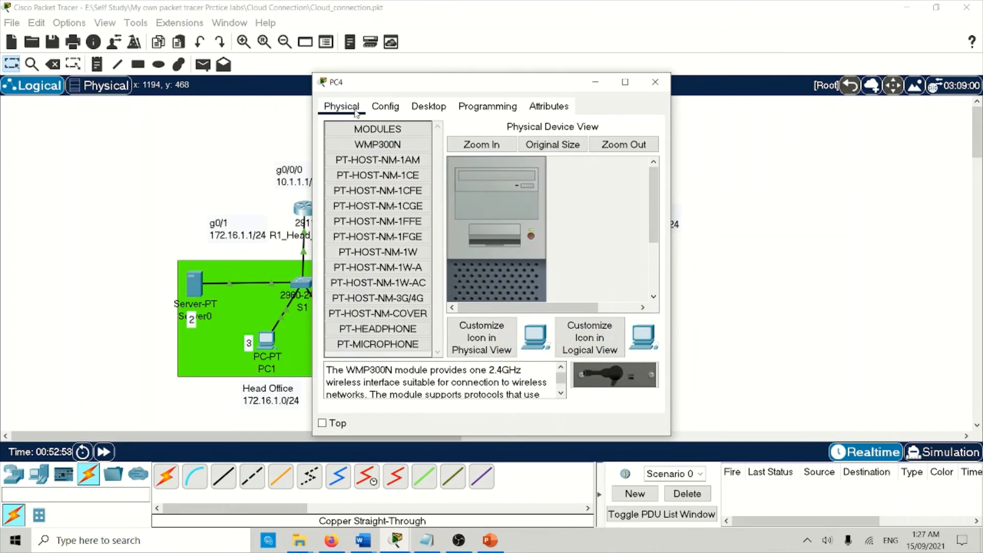
left_click(442, 113)
left_click(358, 148)
left_click(468, 195)
type("192.168")
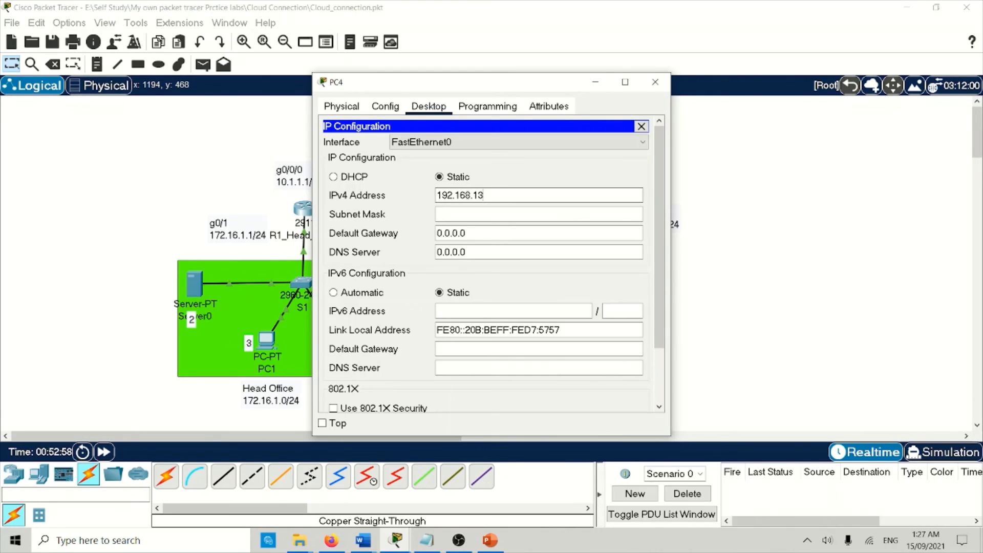
type(".1.3")
key("Tab")
key("Tab")
type("192.168.")
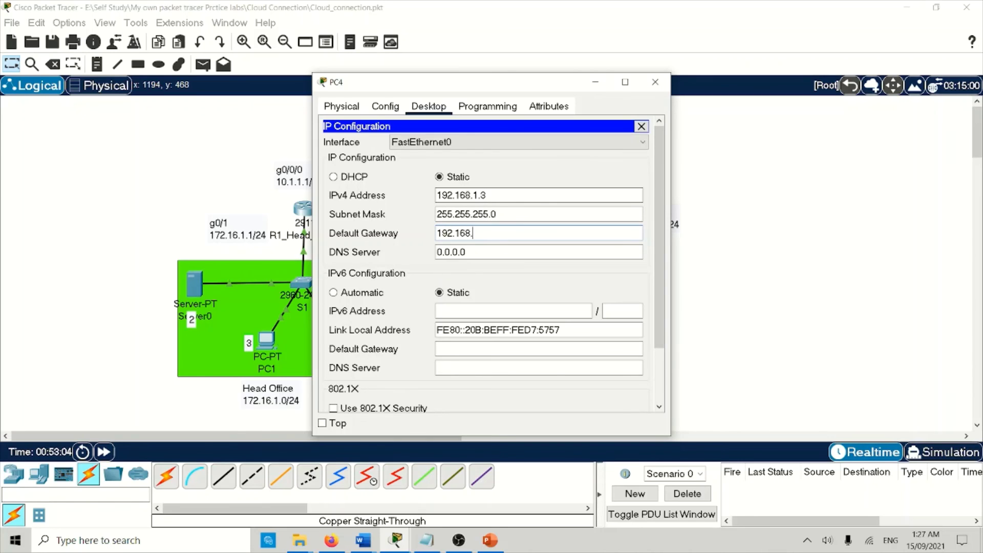
type("1.1")
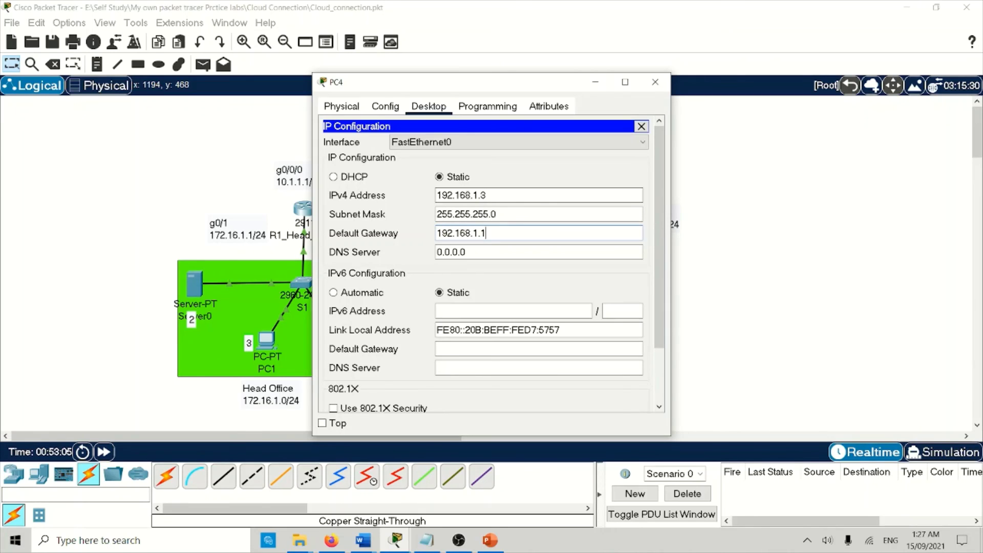
left_click(641, 126)
Ping PC1 at 172.16.1.3 from PC4's command prompt and widen the window to read the output.
left_click_drag(540, 84, 619, 75)
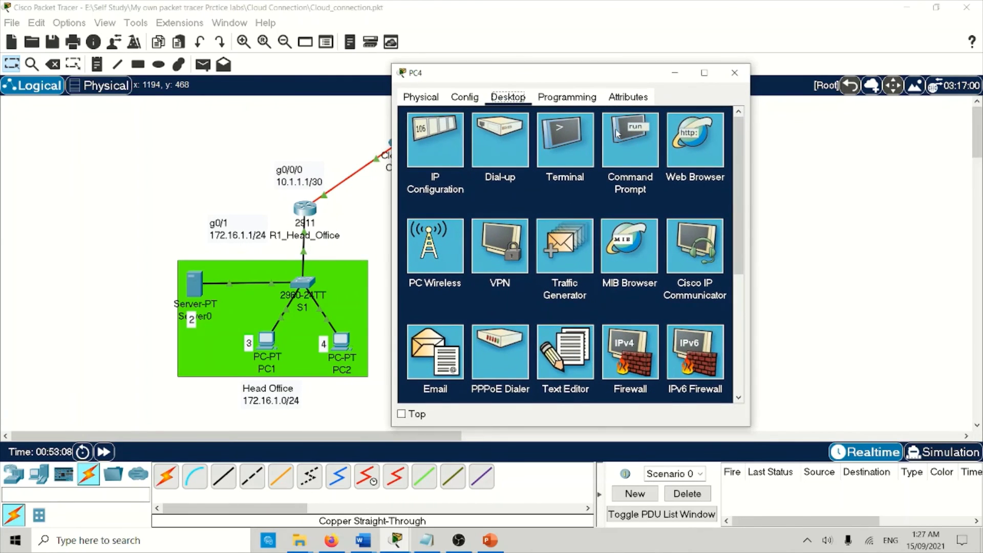
left_click(629, 132)
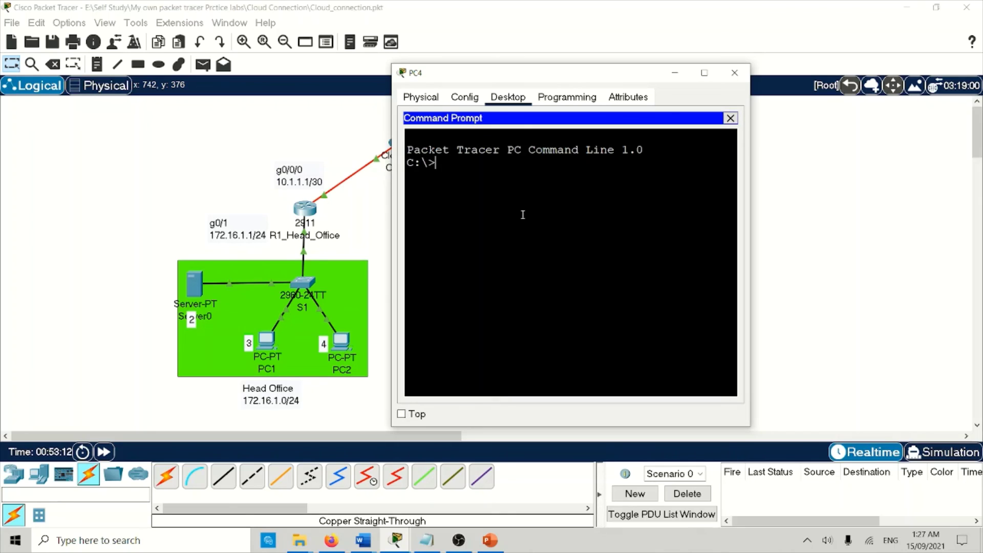
type("ping 172.16.1.3")
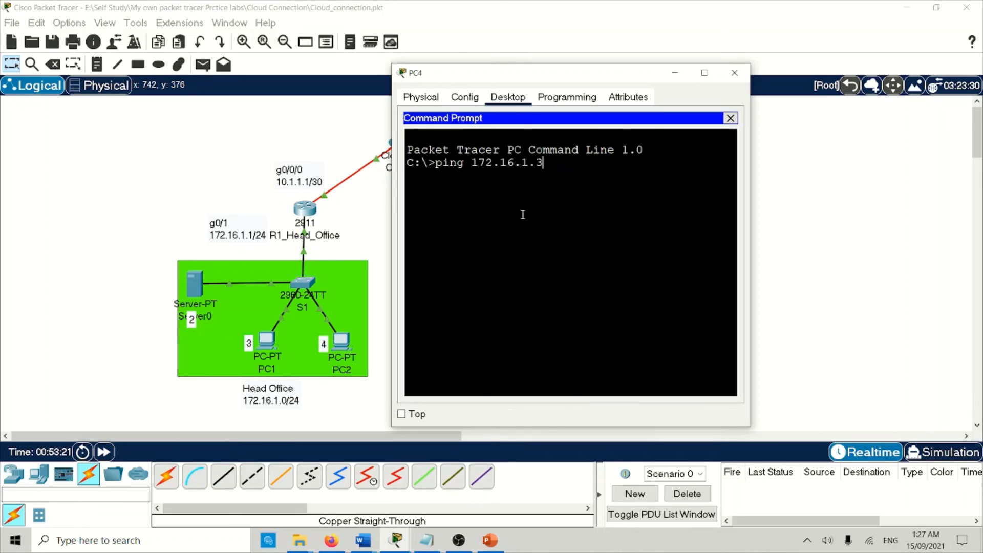
key("Return")
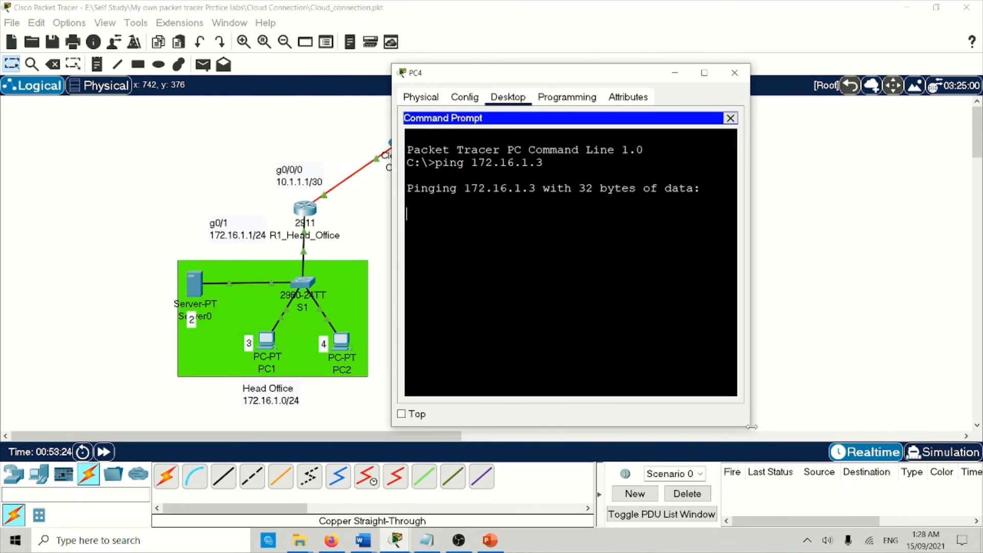
left_click_drag(751, 426, 861, 427)
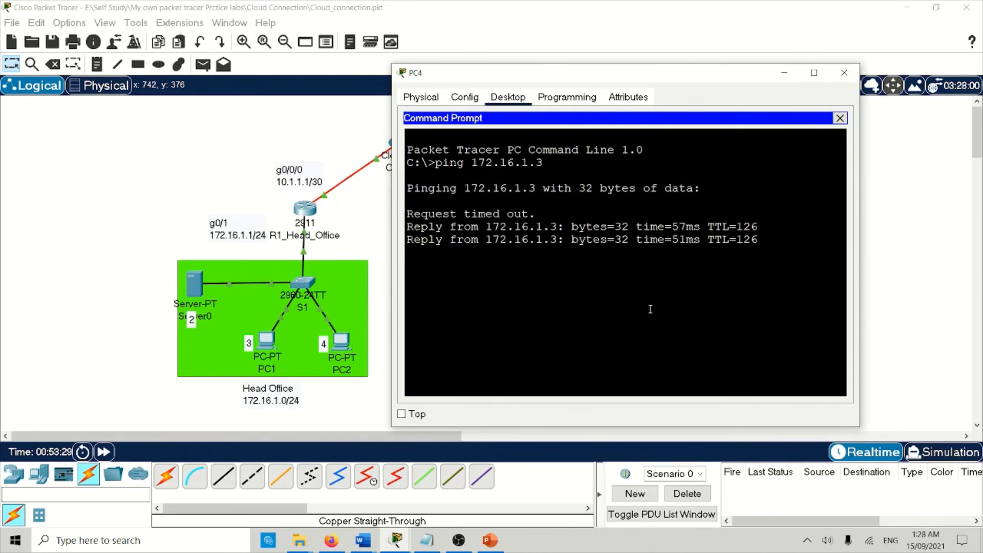
Repeat the ping to 172.16.1.3 from PC4, stop it and close PC4's window.
key("Up")
key("Return")
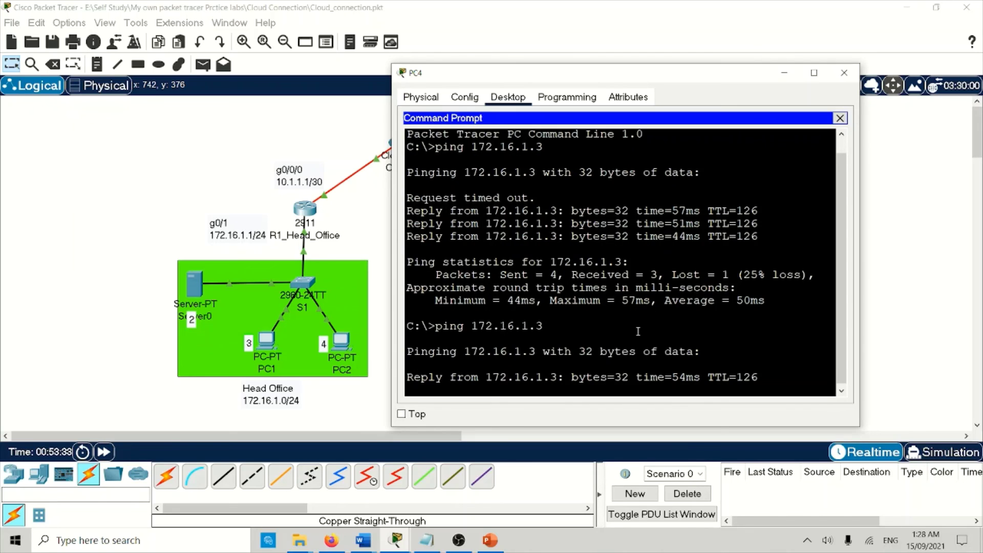
key("ctrl+c")
left_click(845, 73)
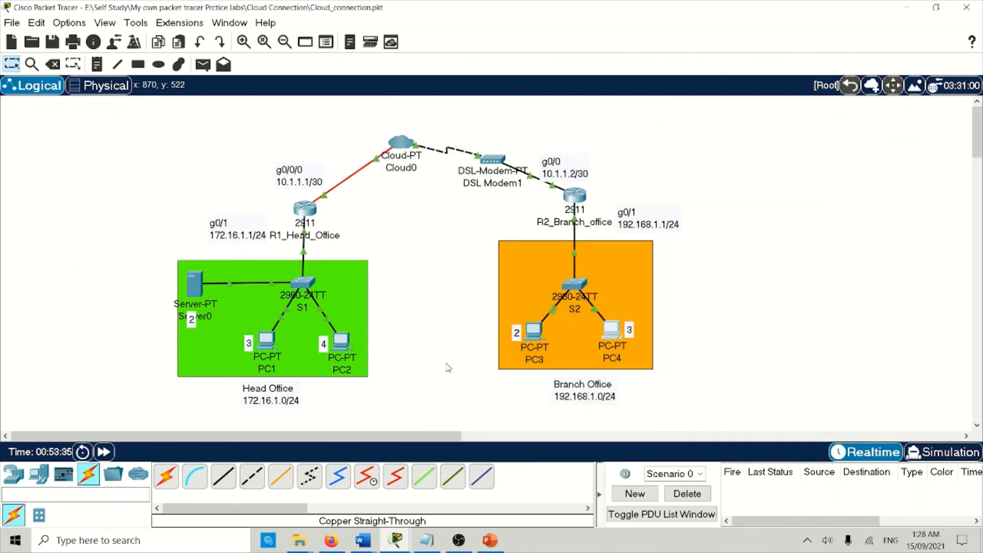
Turn off Show Device Model Labels in the preferences so that only device names are displayed in the topology.
left_click(60, 24)
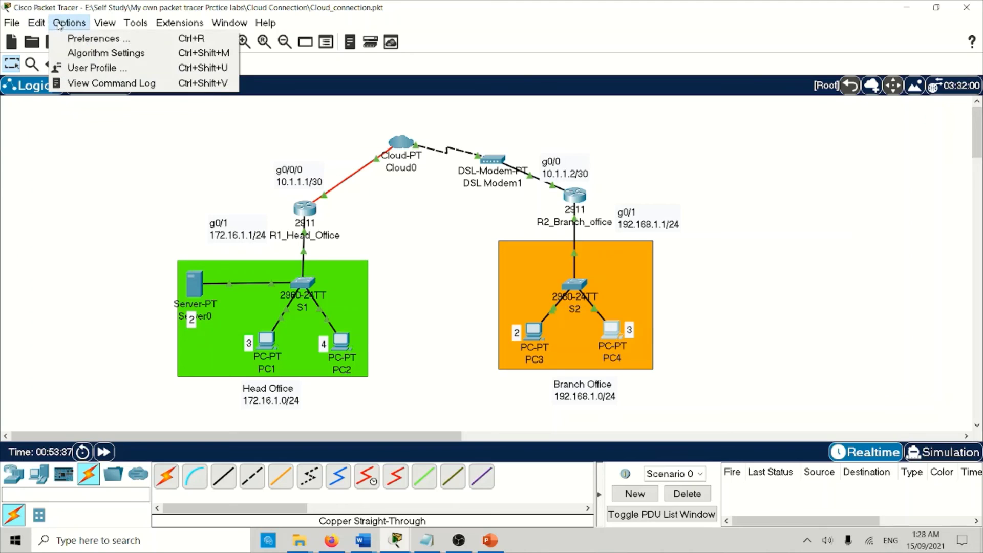
left_click(82, 38)
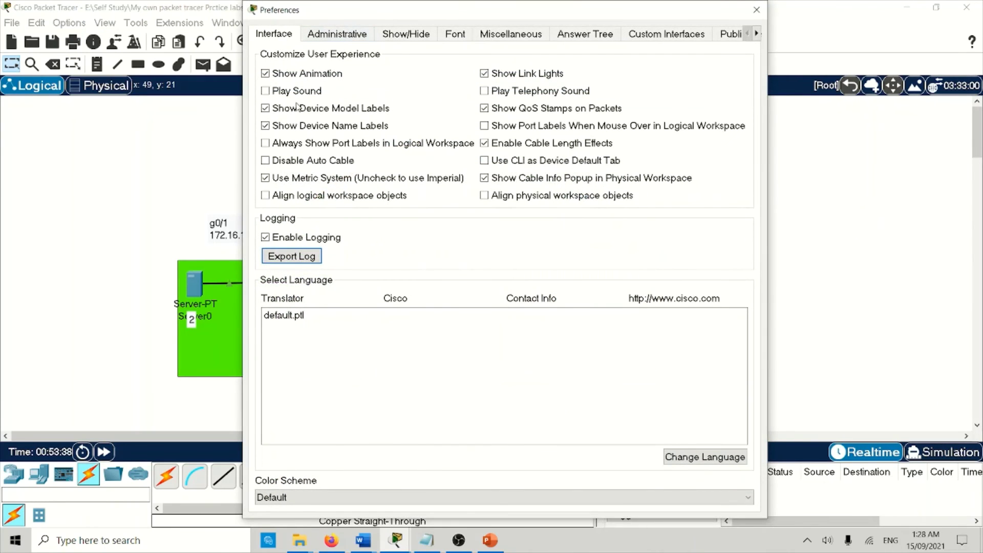
left_click(266, 108)
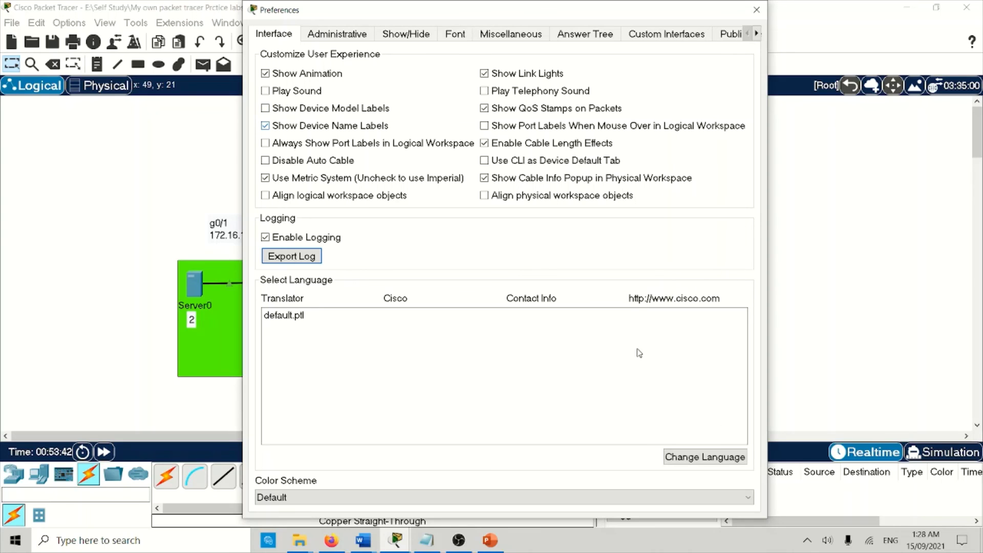
left_click(757, 9)
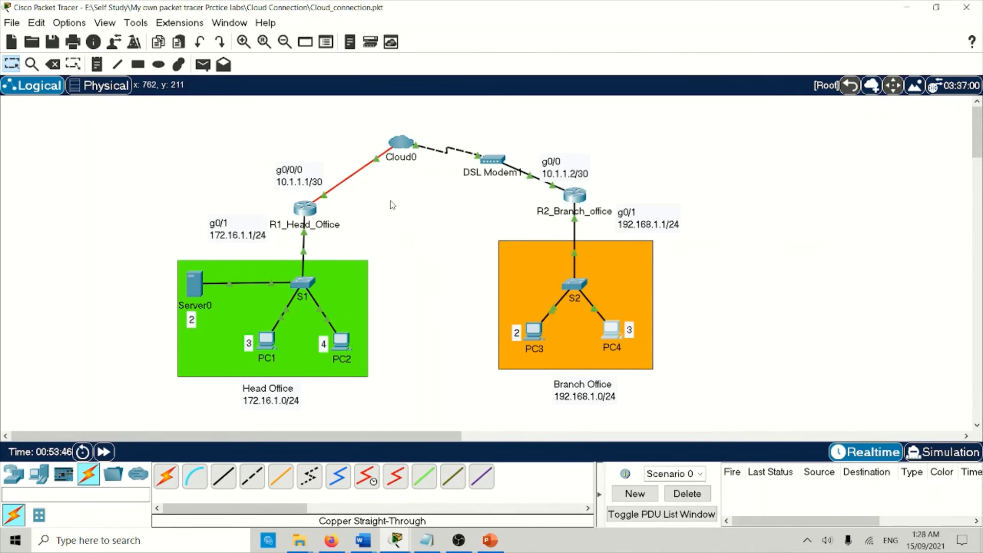
mouse_move(400, 143)
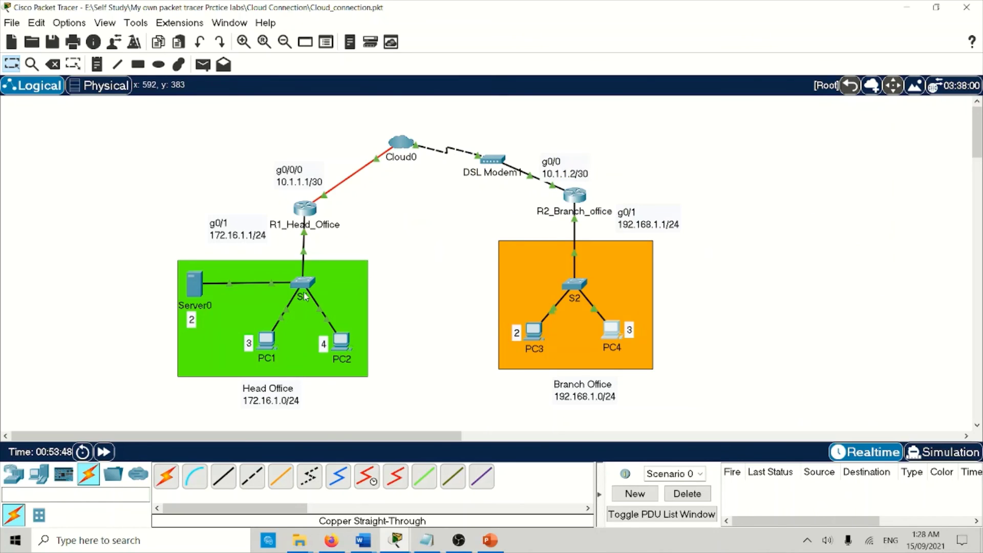